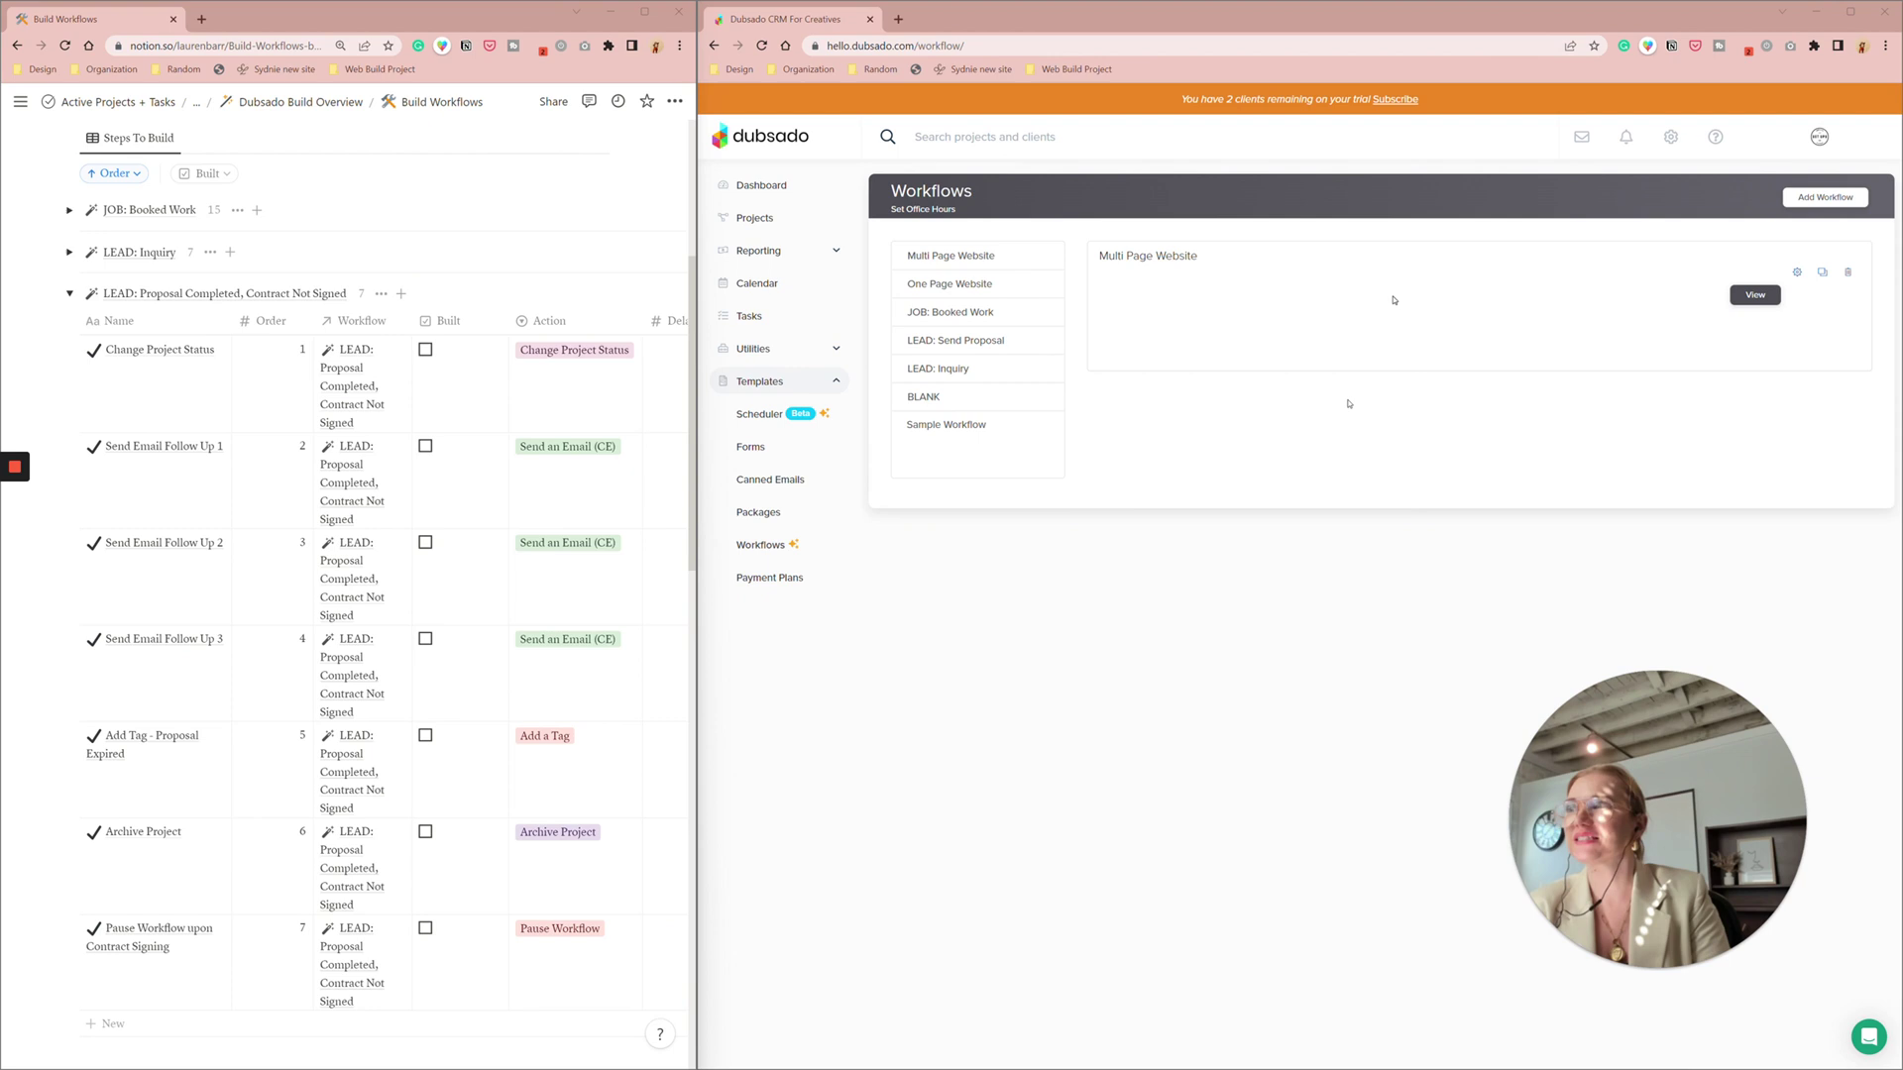
Create a new workflow named '🪄 Proposal Completed - Contract Not Signed' with a magic-wand emoji prefix
click(1821, 196)
click(921, 268)
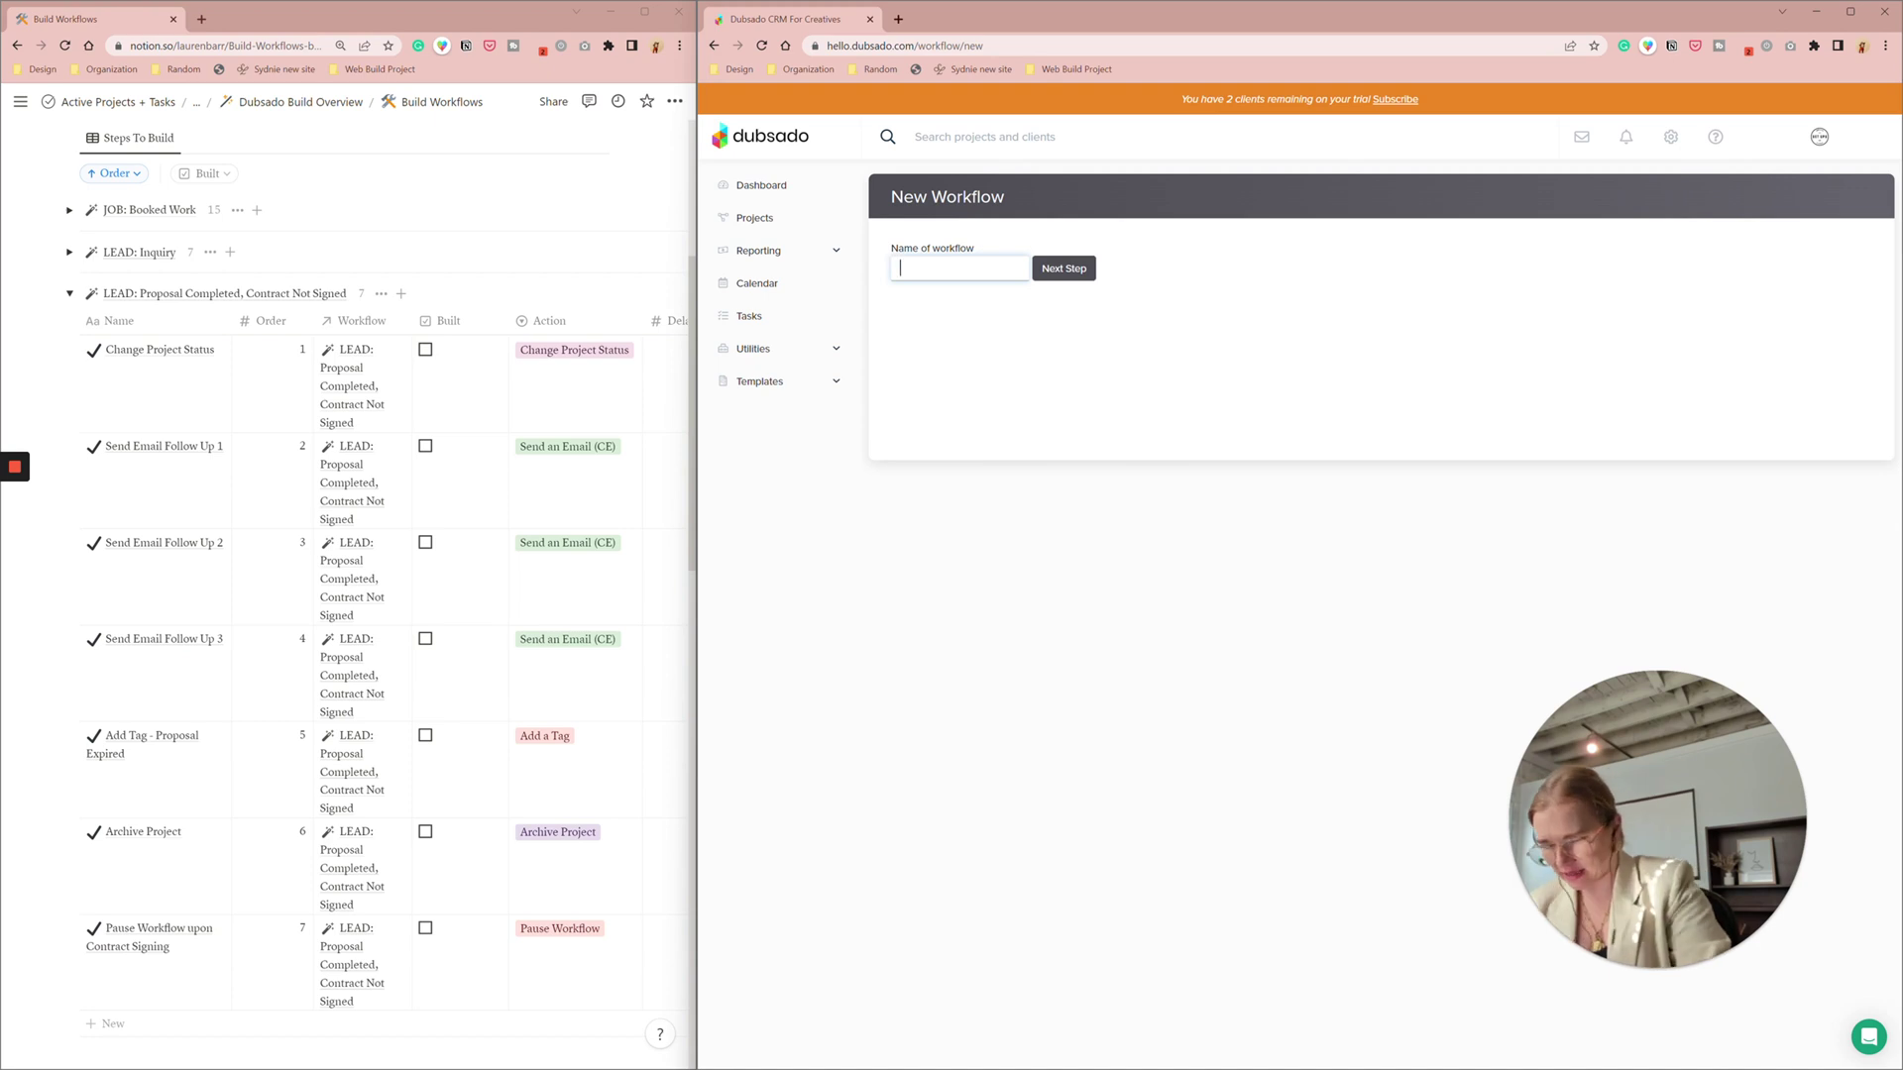
text(Proposal )
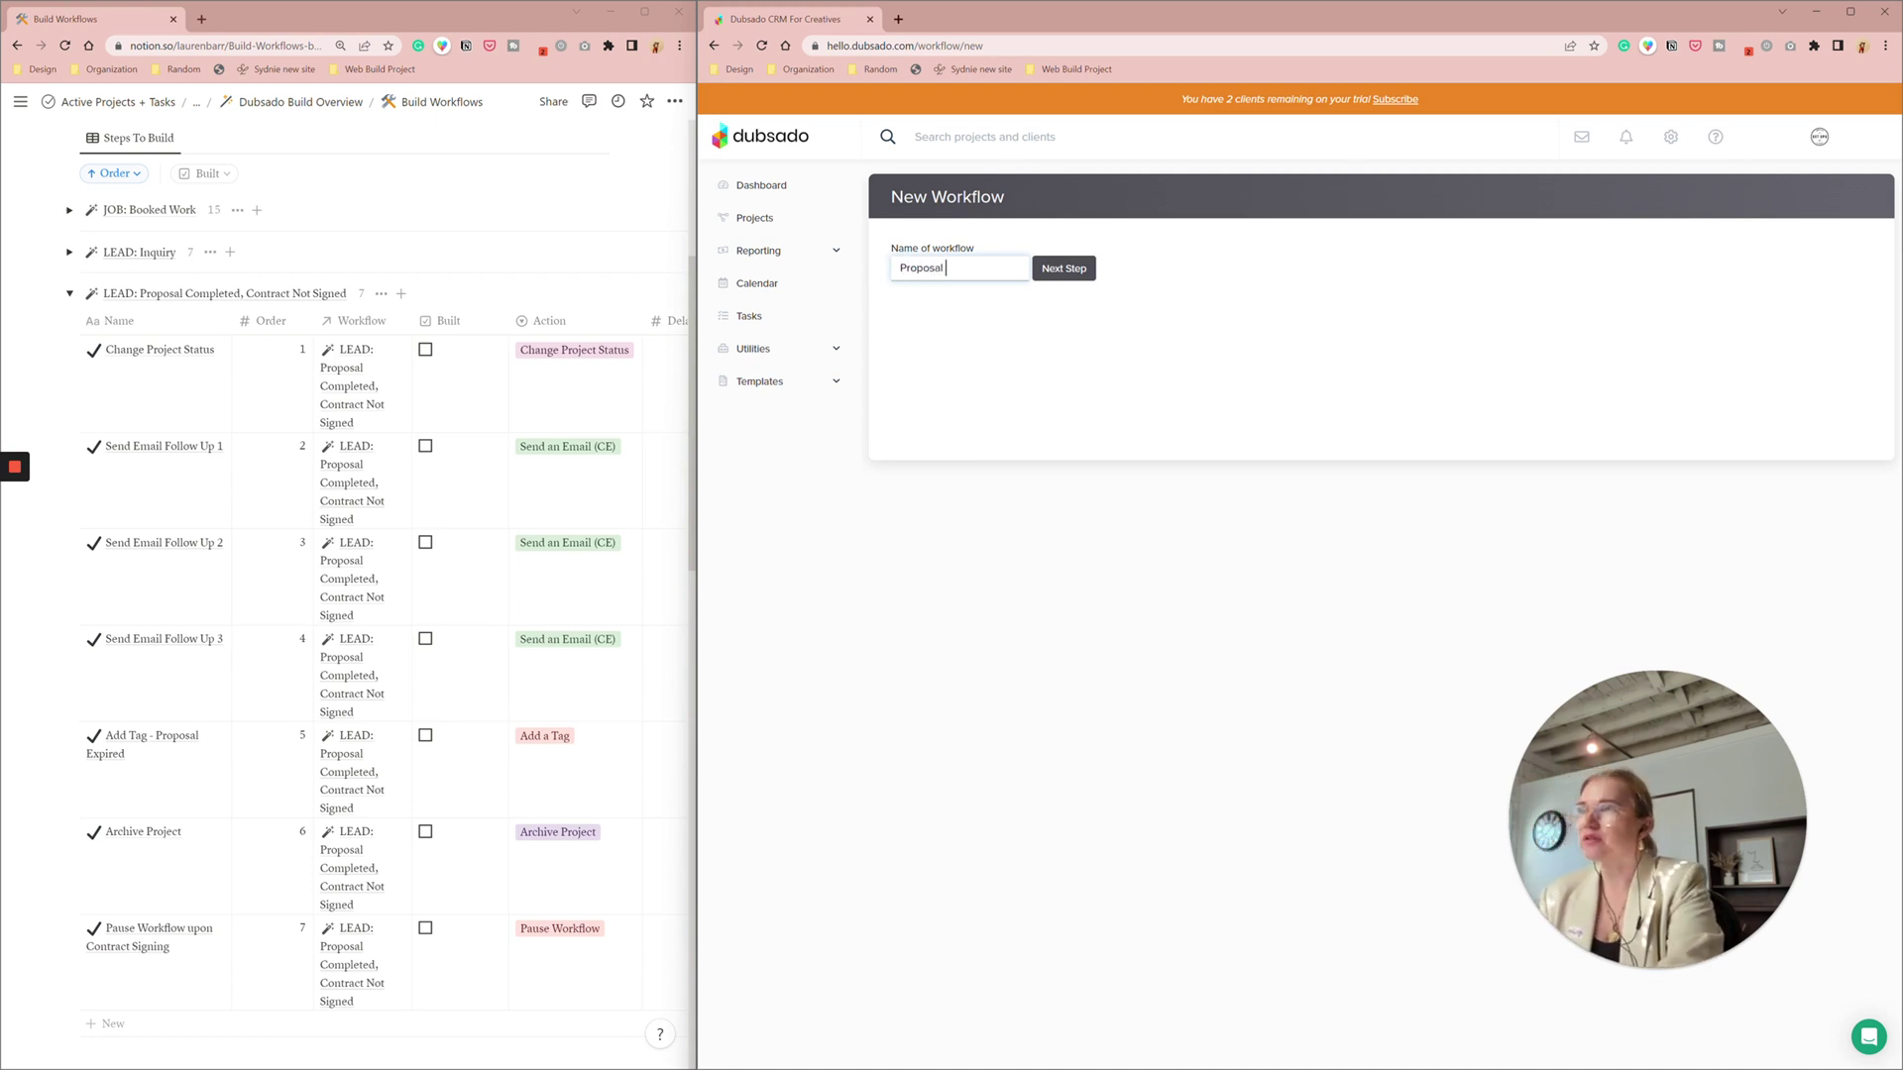
text(Completed -)
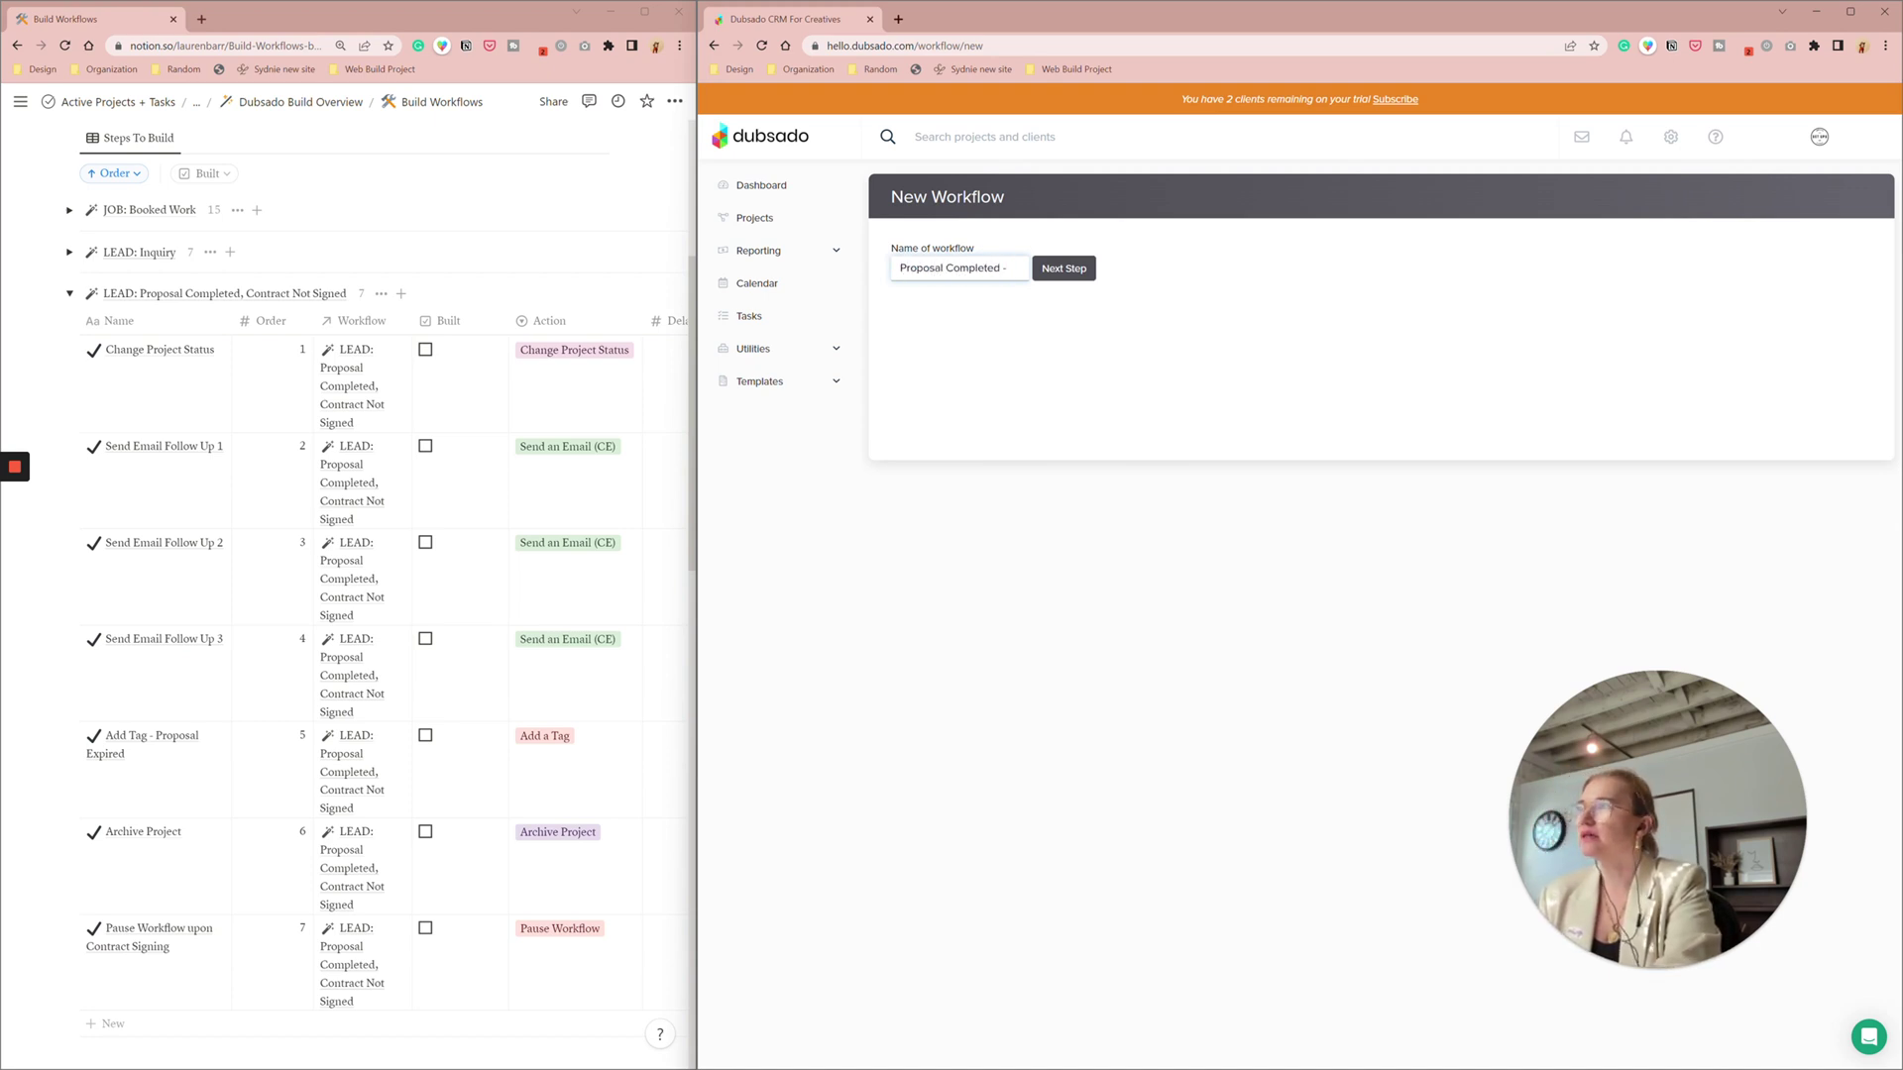
text( Contract Not Sig)
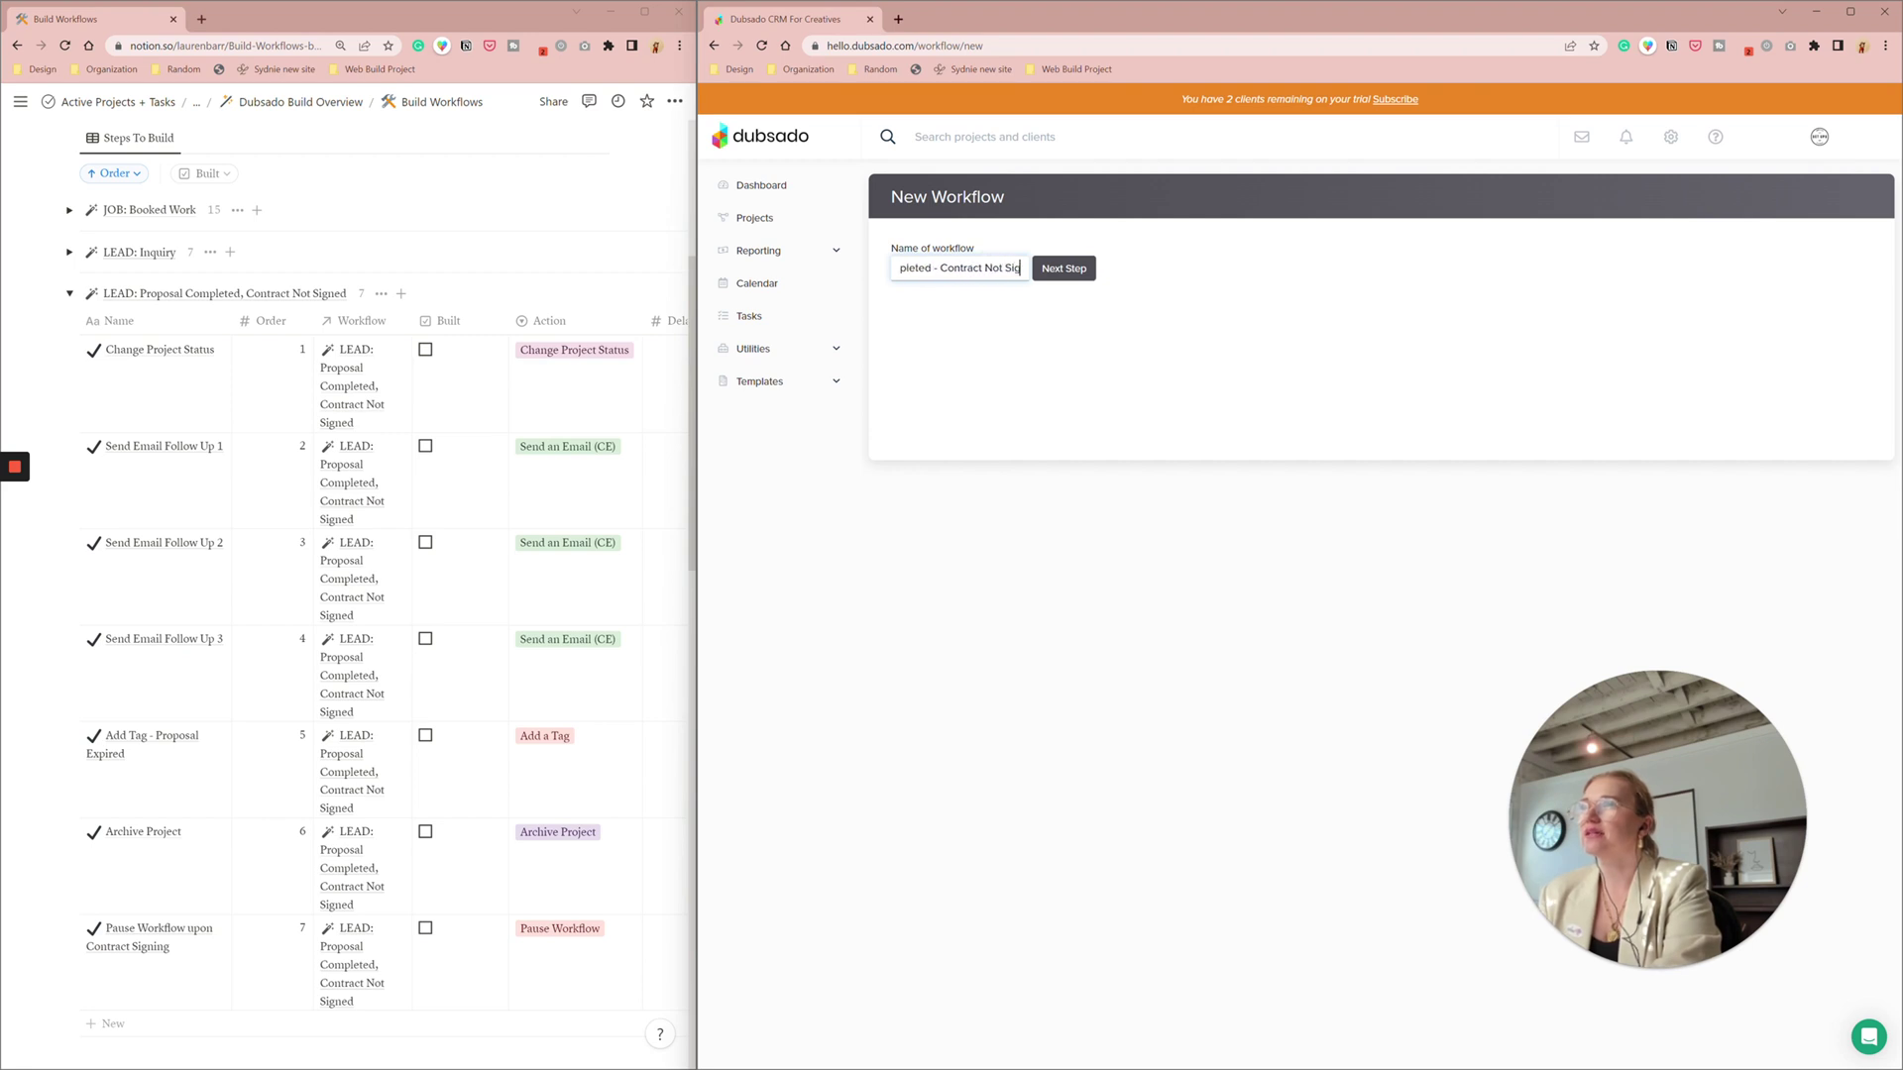
text(ned)
key(Home)
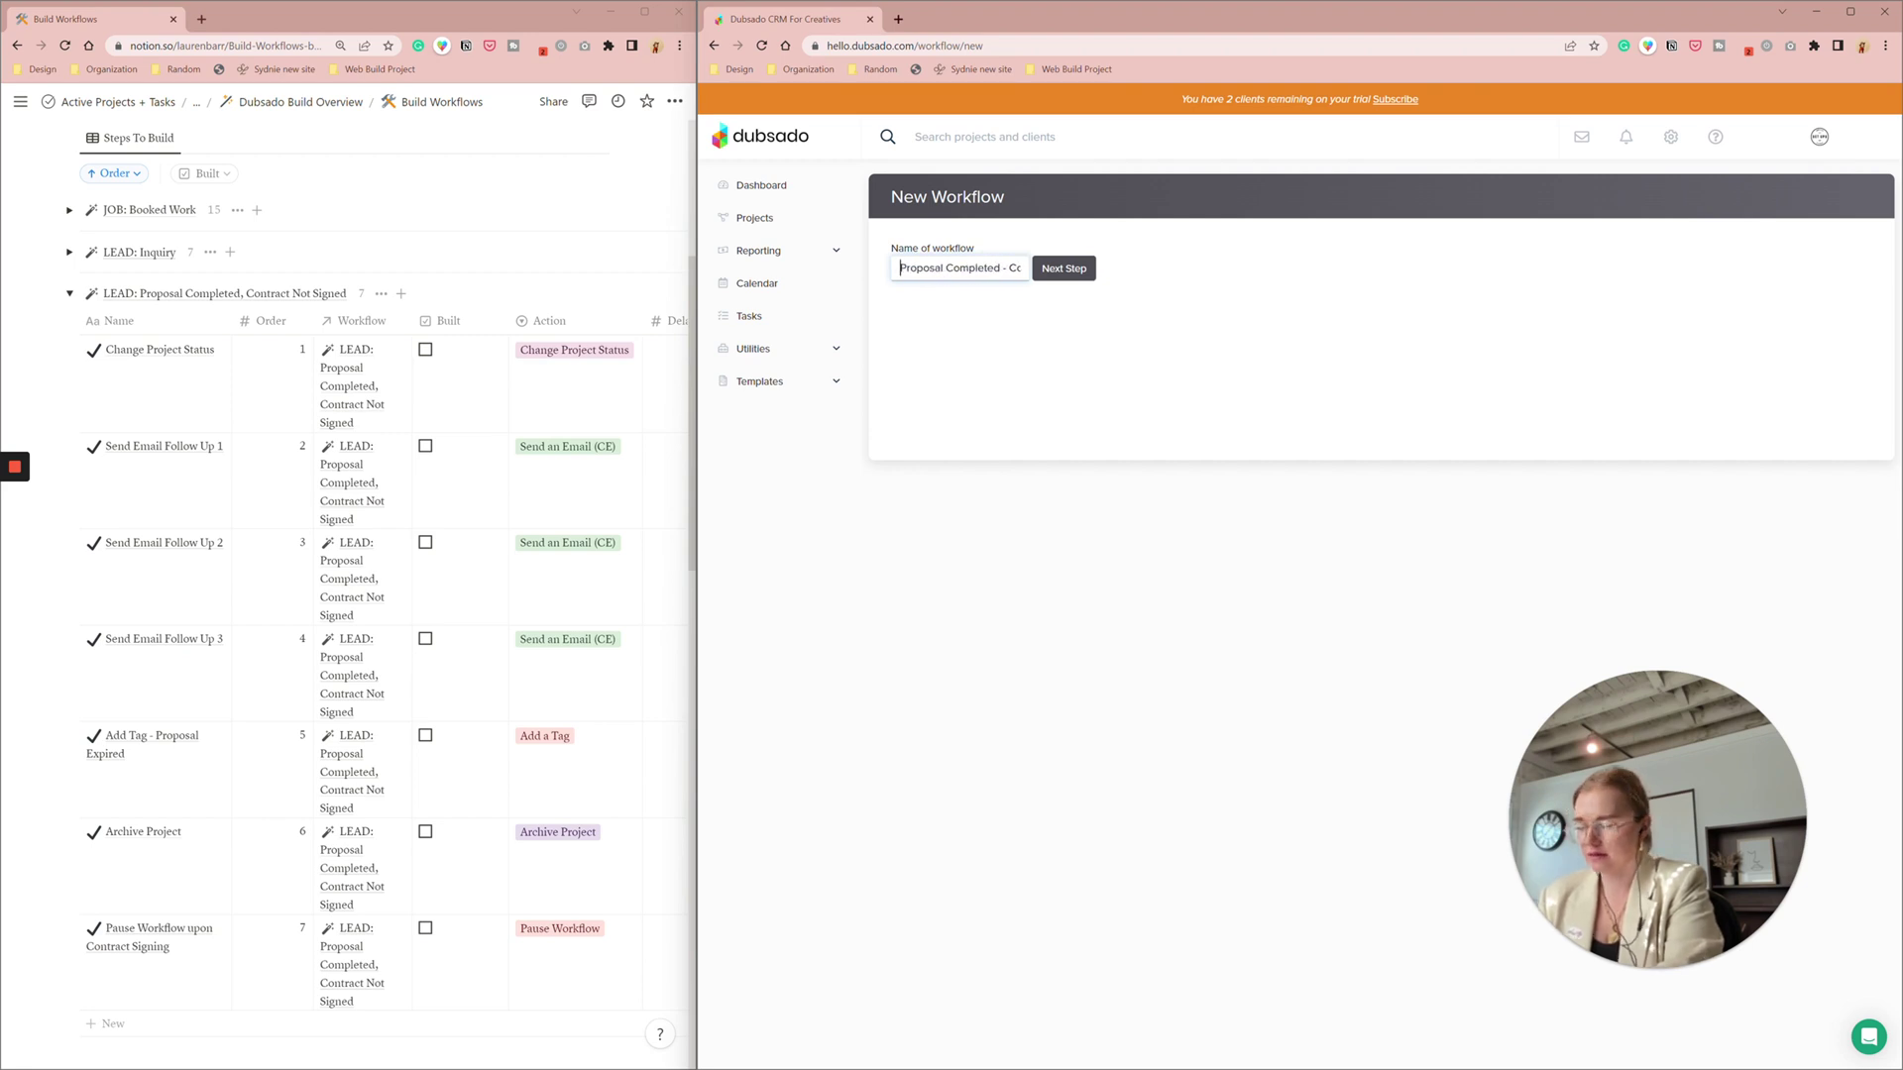
key(super+period)
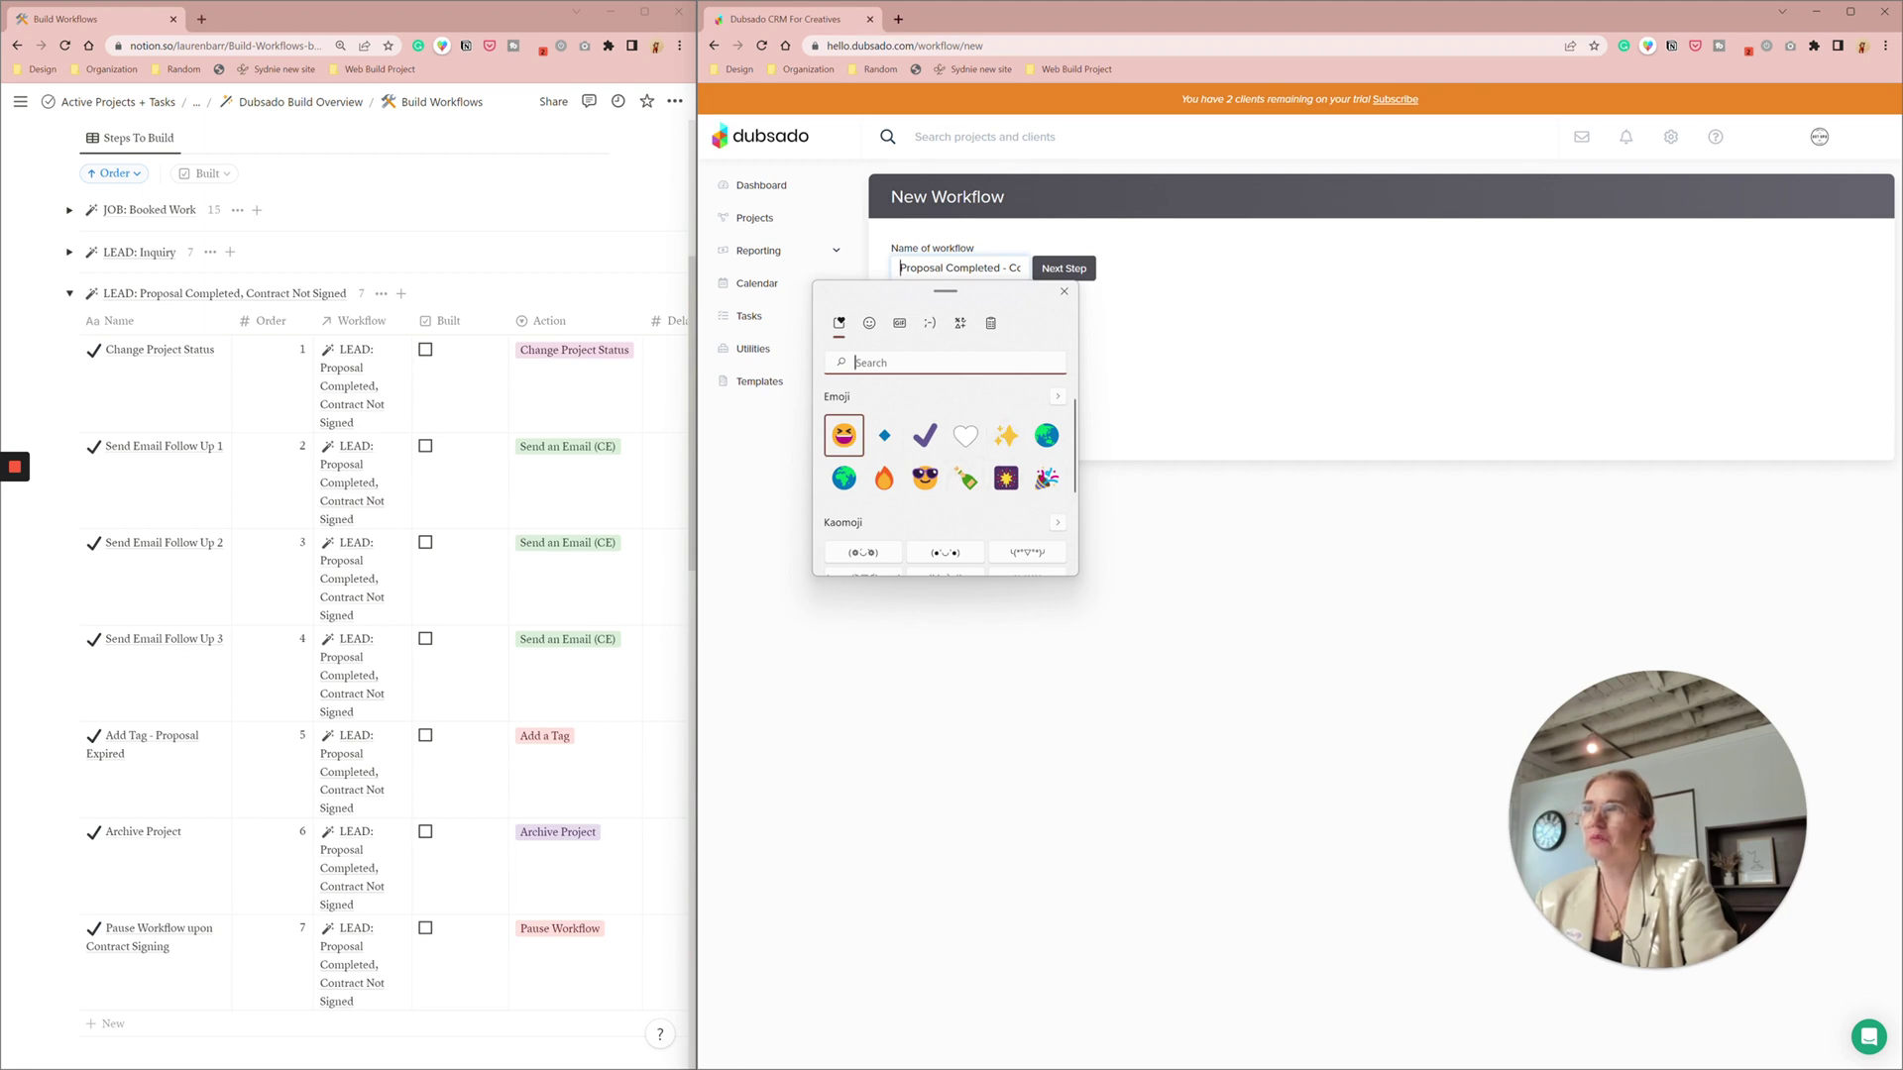
text(magic)
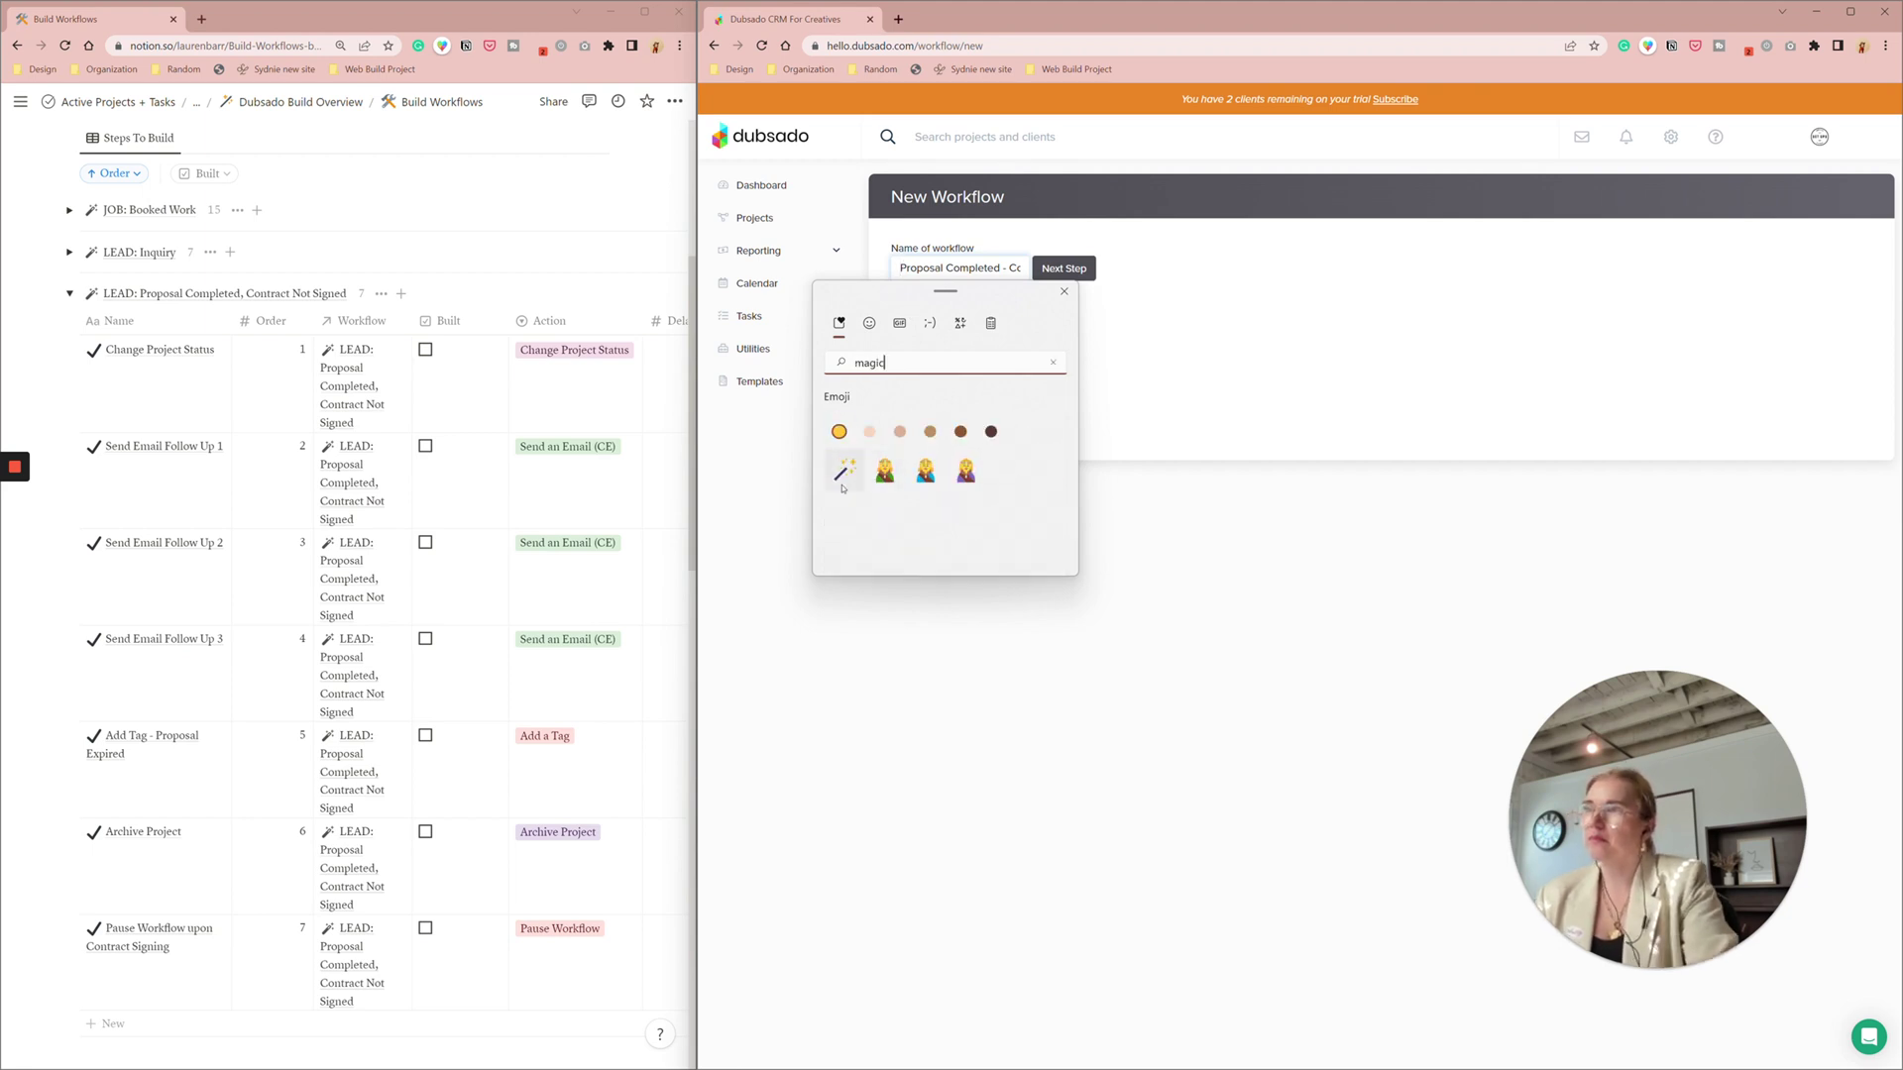
click(843, 471)
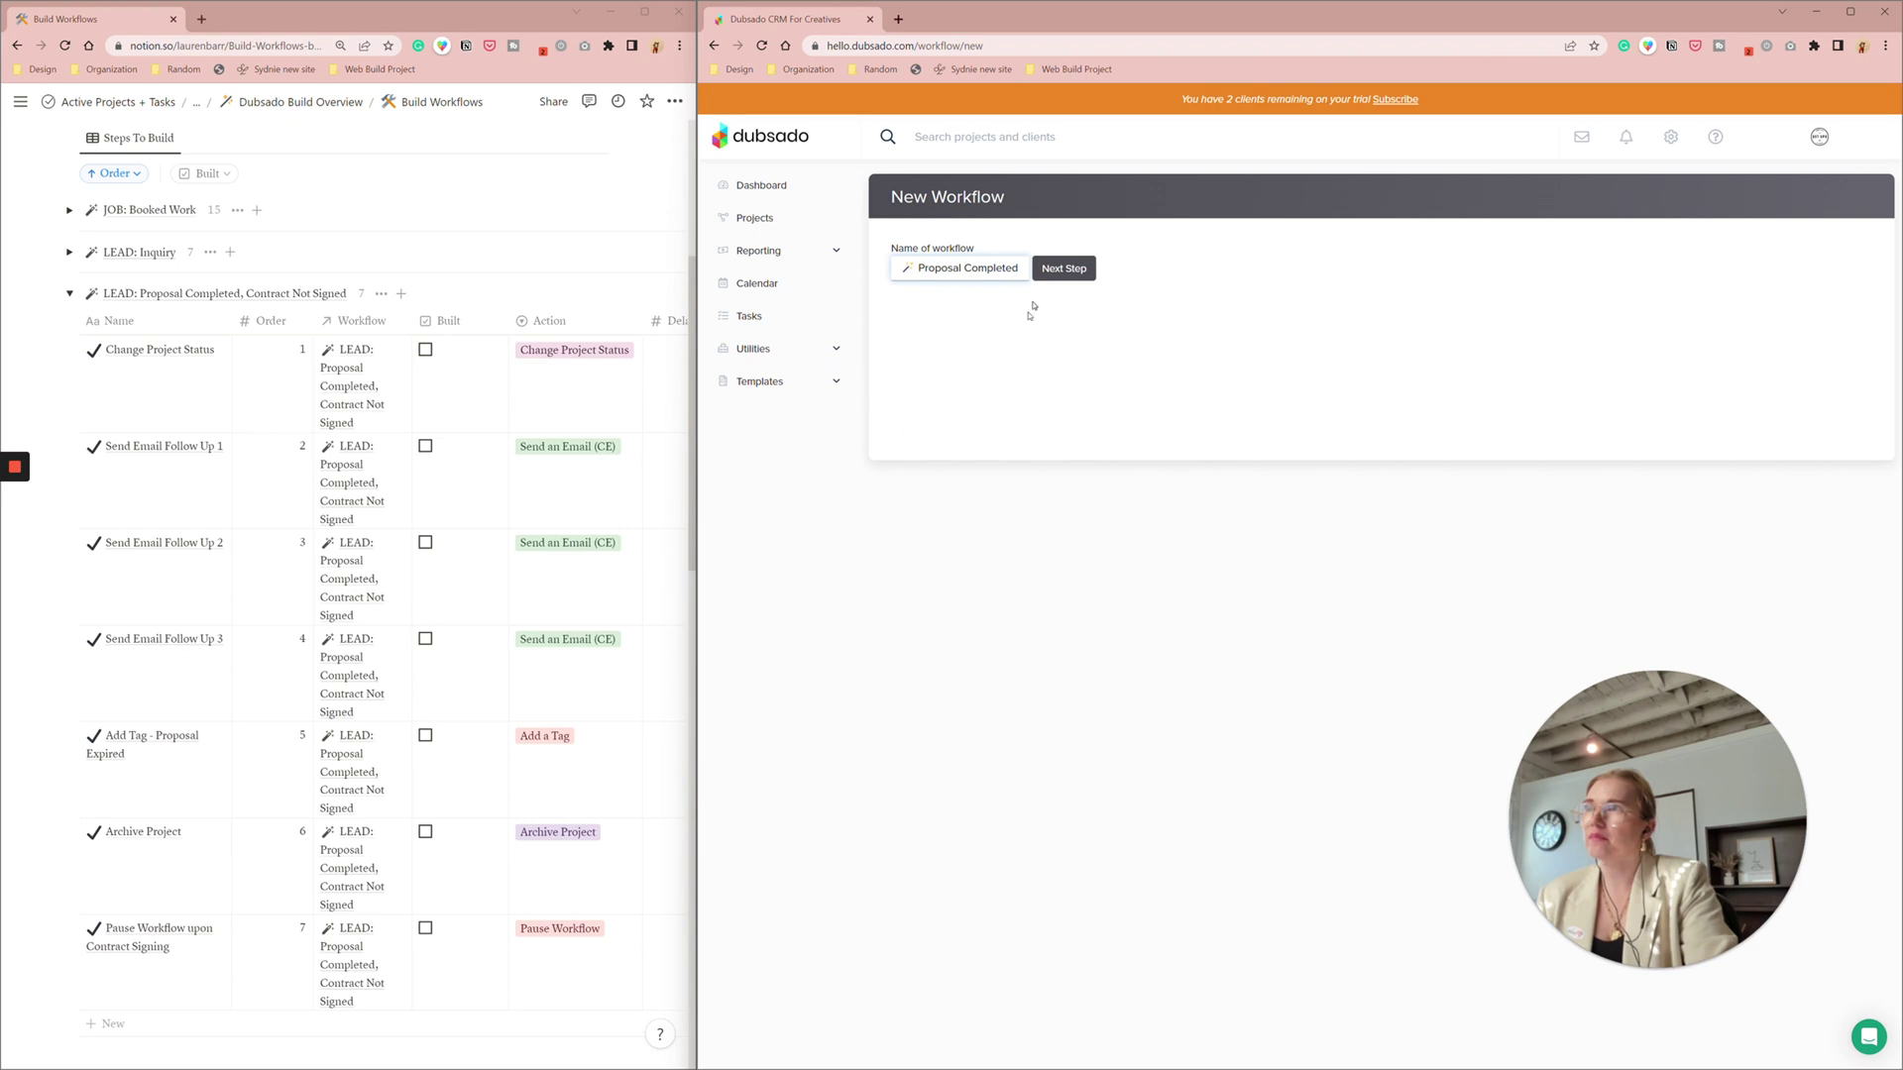
click(1053, 269)
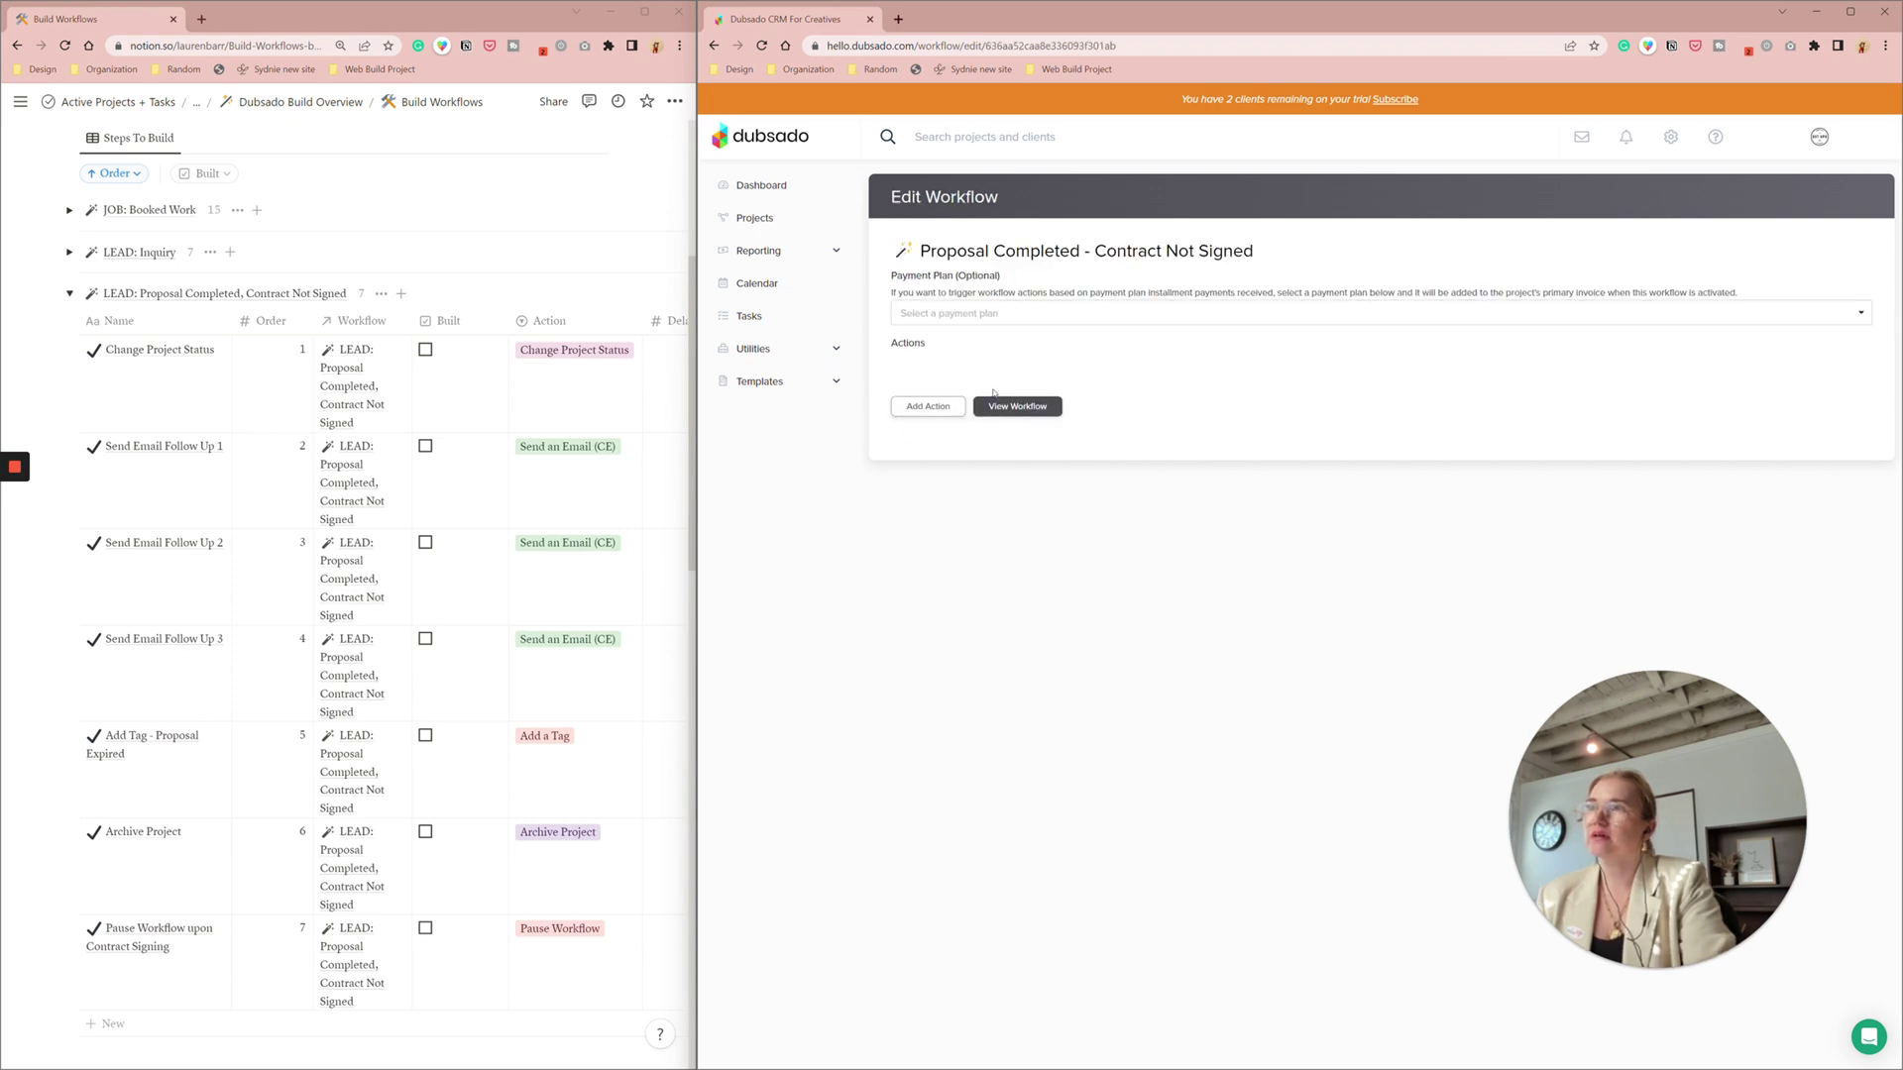
Add a Change Project Status action that sets the status to Lead: Contract Sent
click(928, 406)
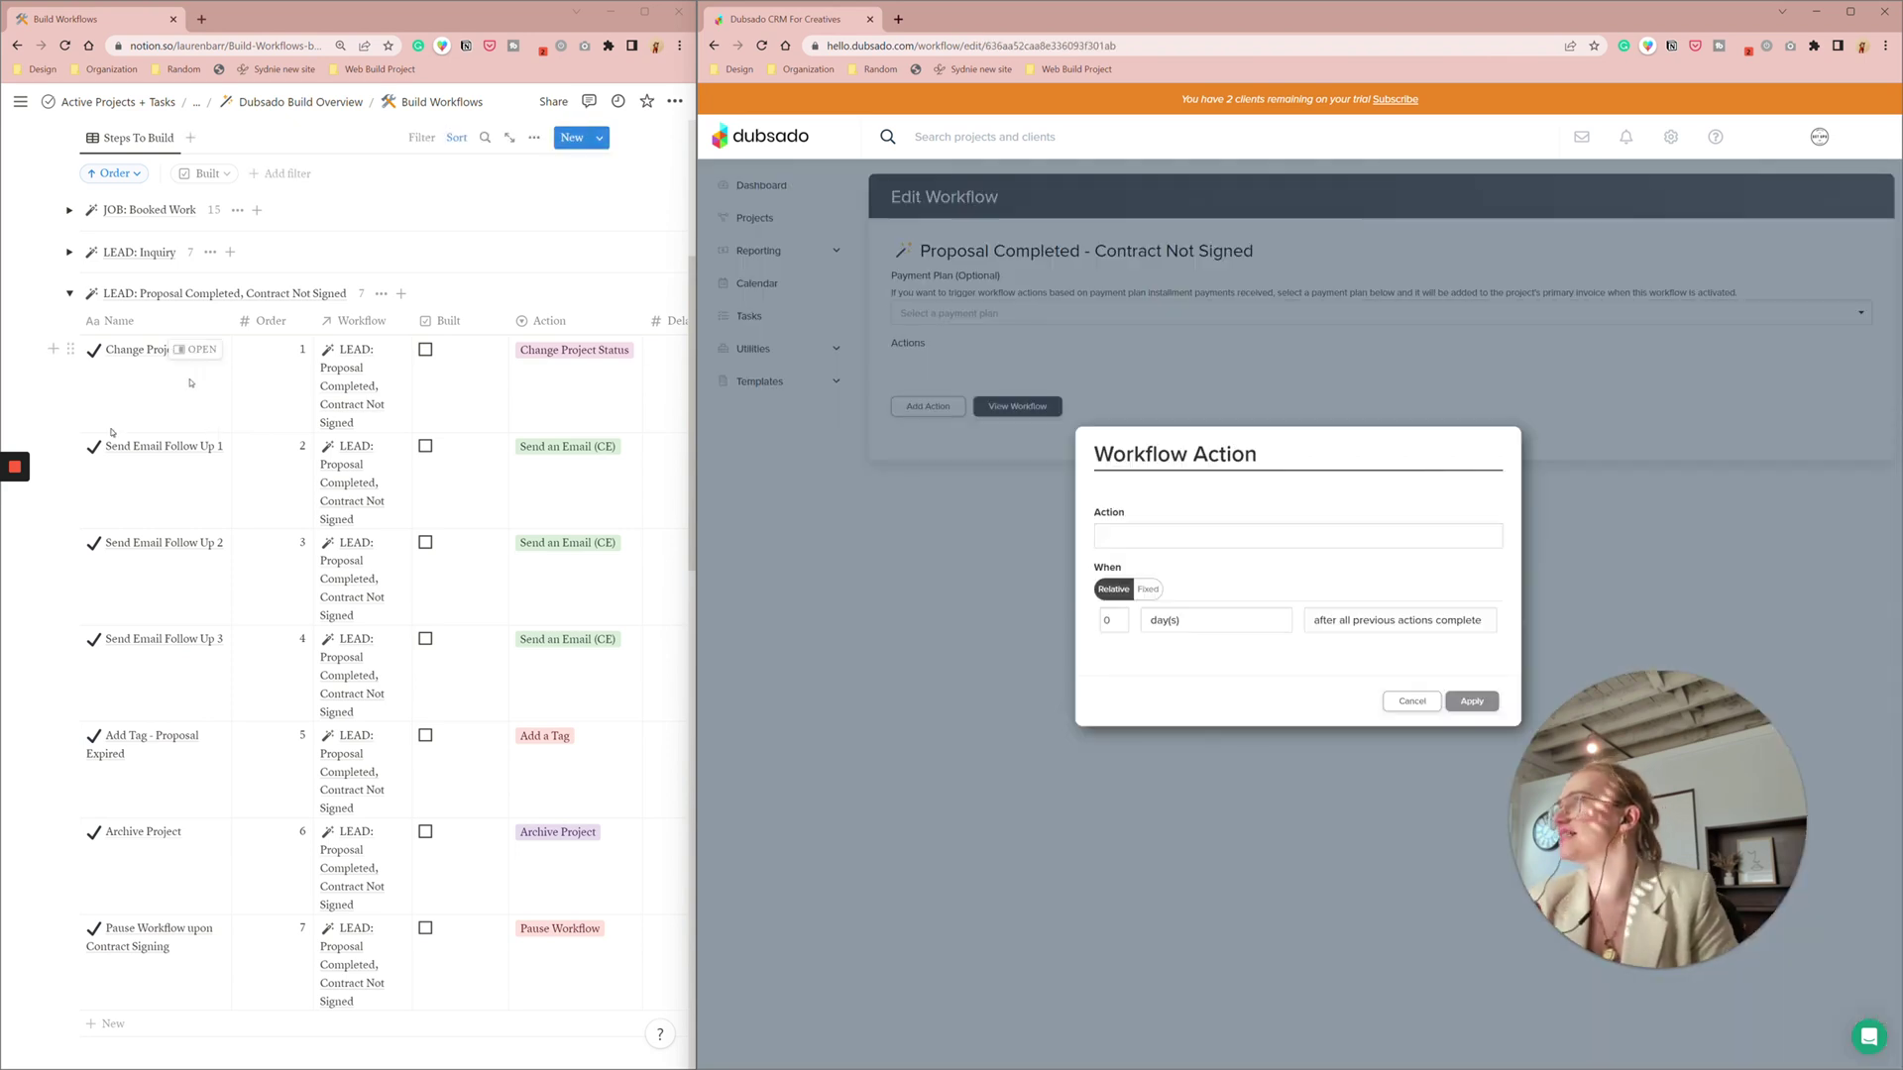
click(1154, 535)
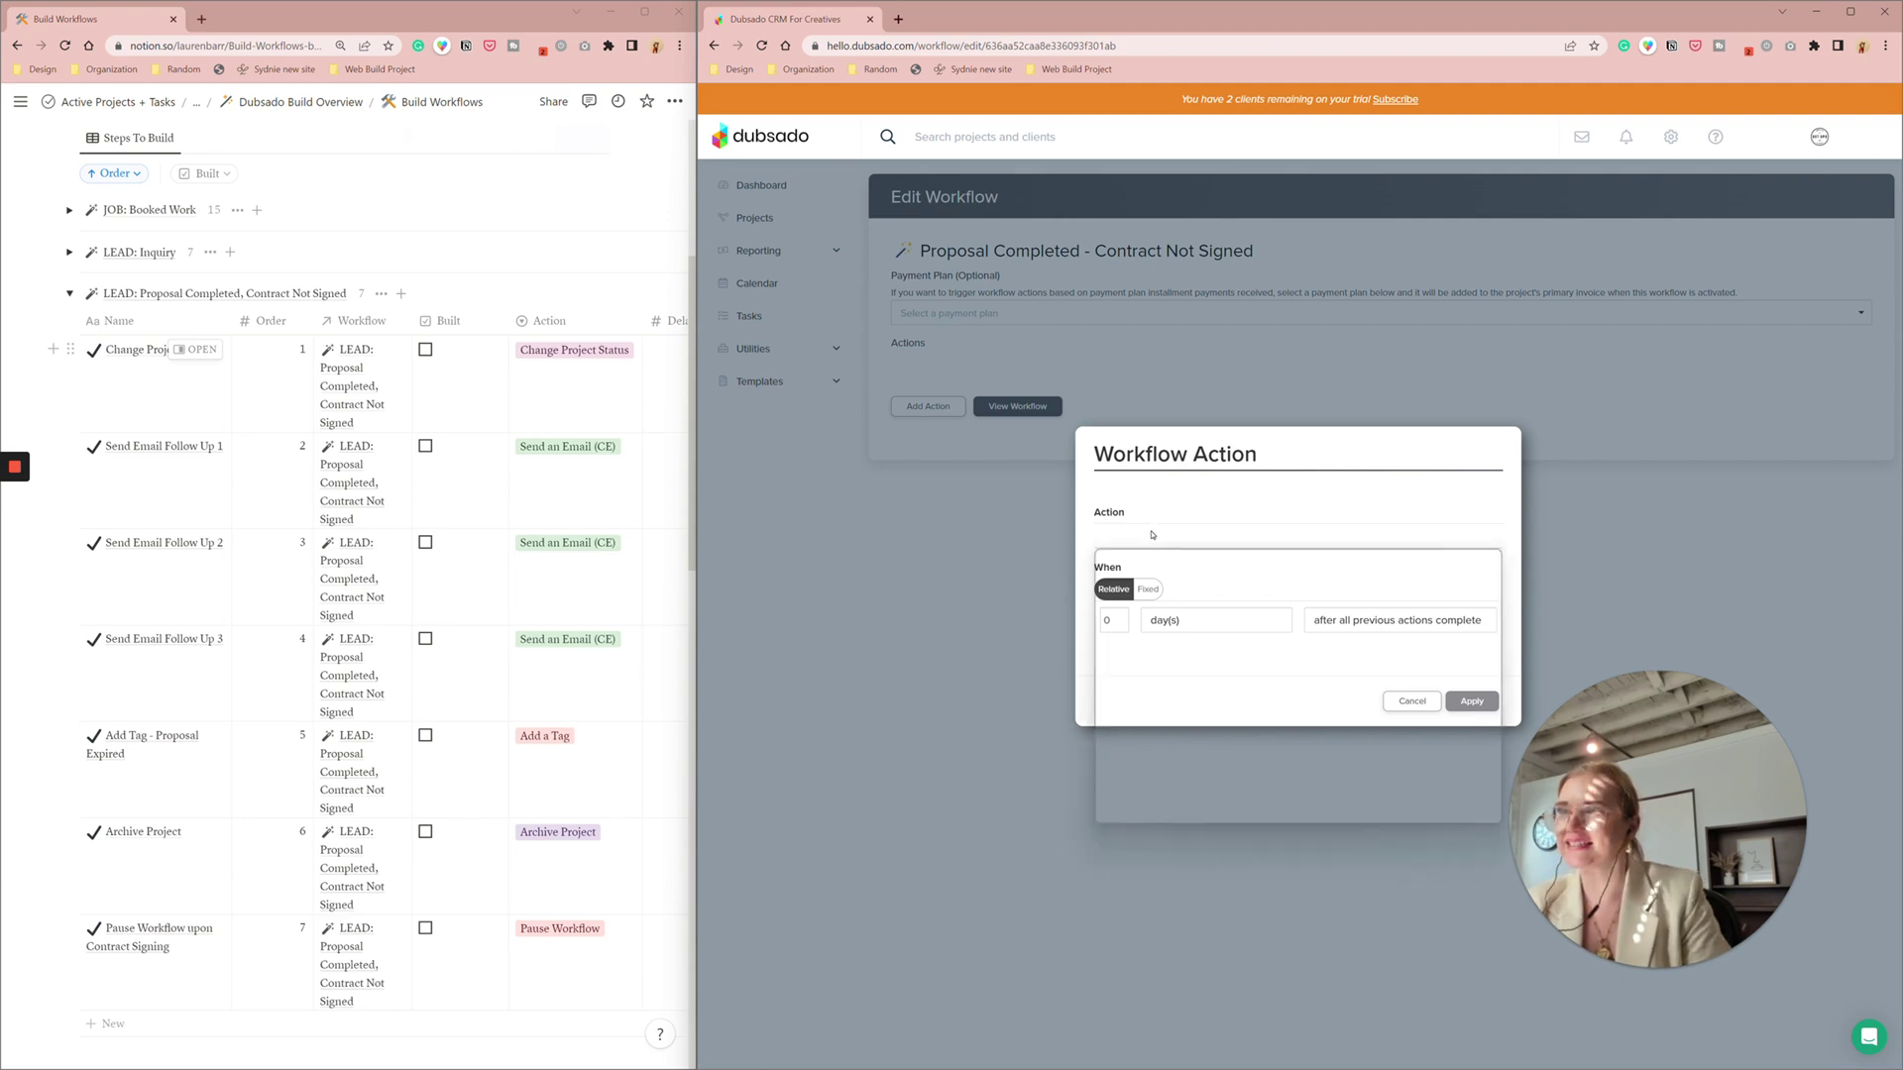
click(1189, 684)
click(1189, 663)
scroll(1195, 752, down, 2)
scroll(1195, 752, down, 2)
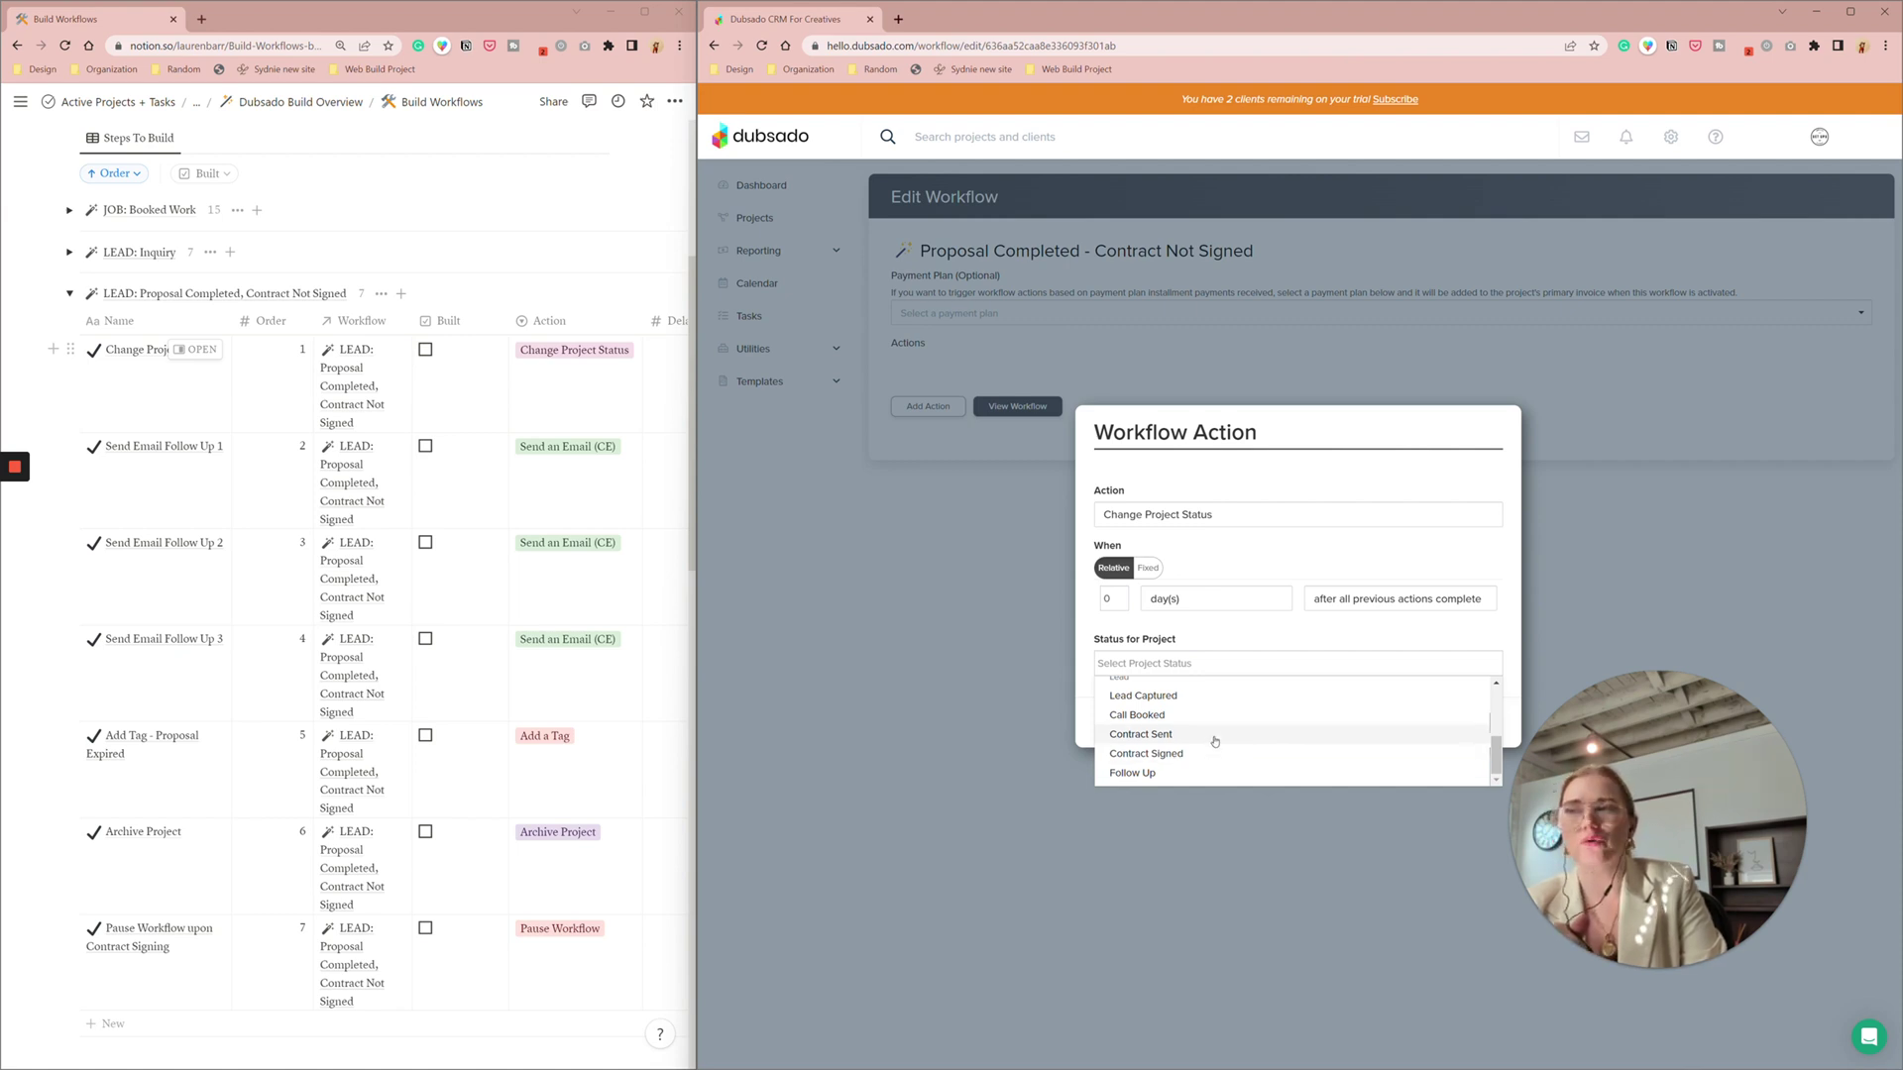
click(1214, 740)
click(1473, 722)
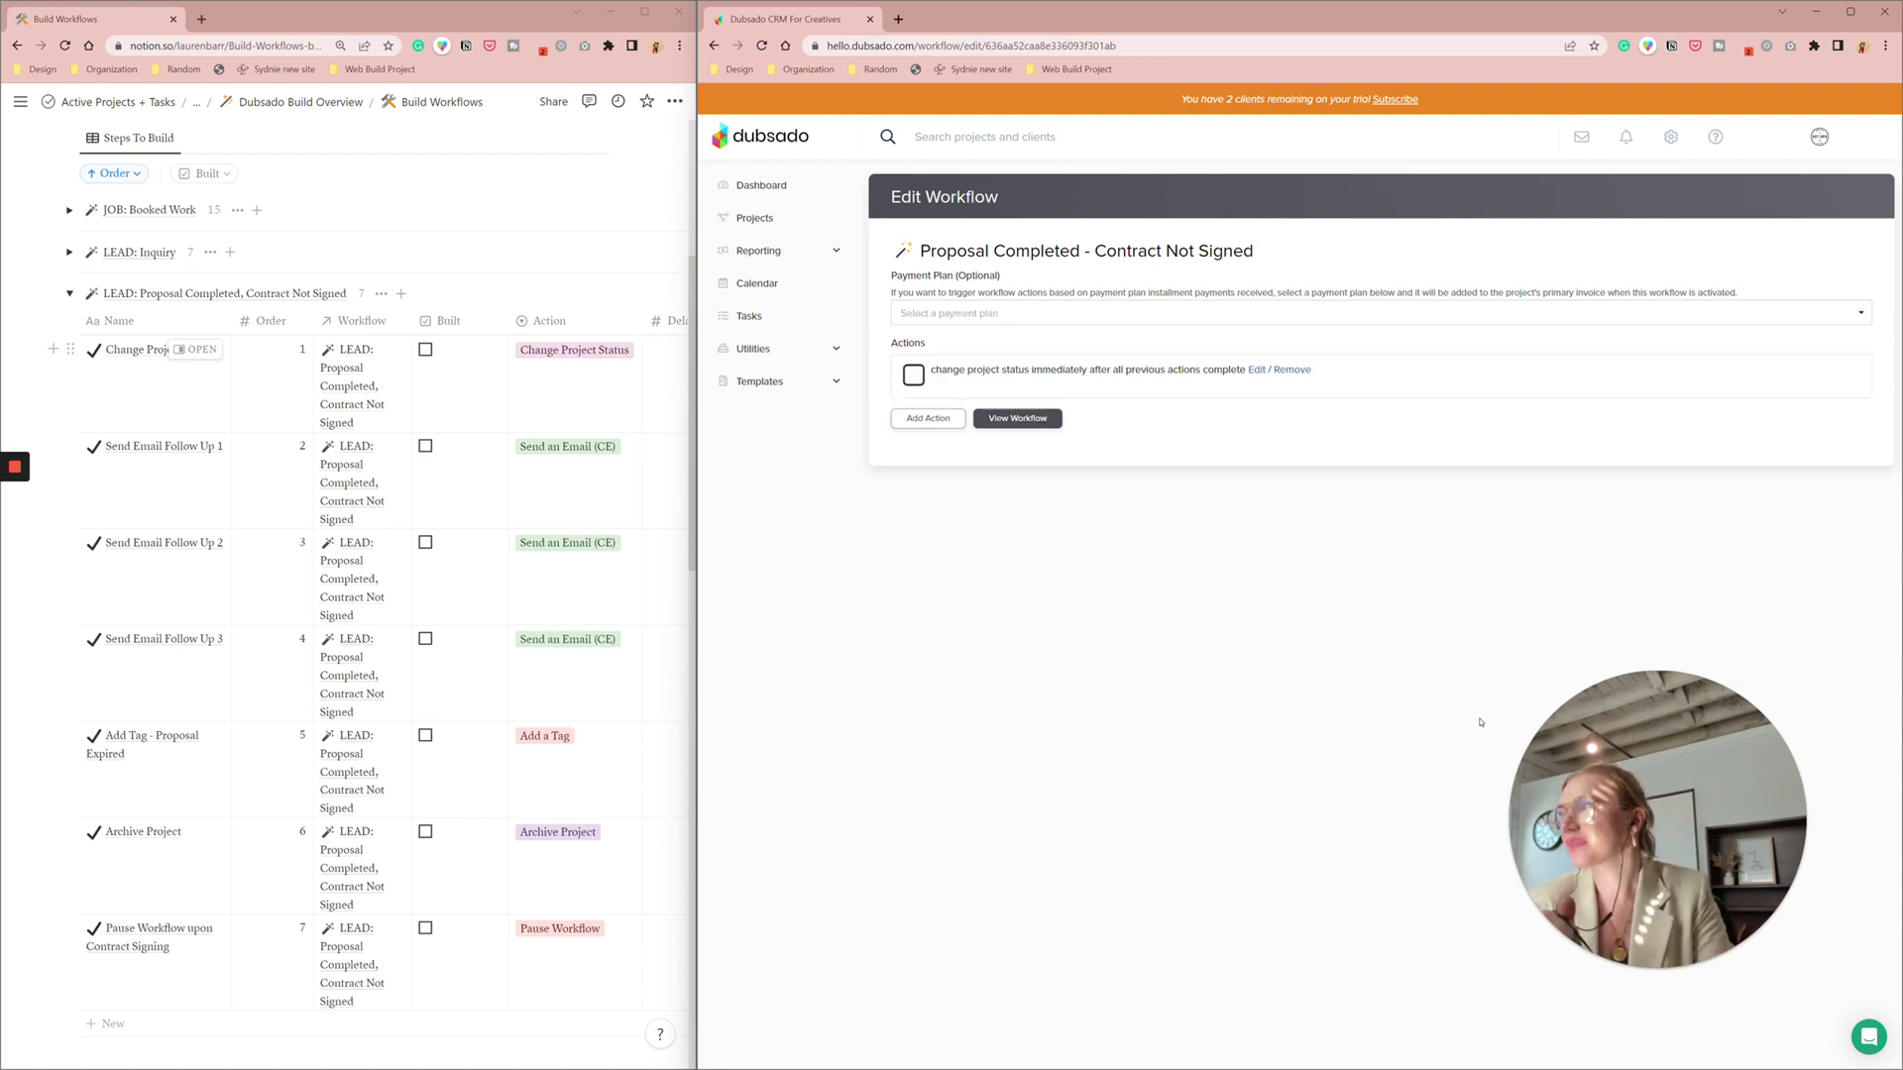
Add a Send Email action with a 1-day delay
click(912, 419)
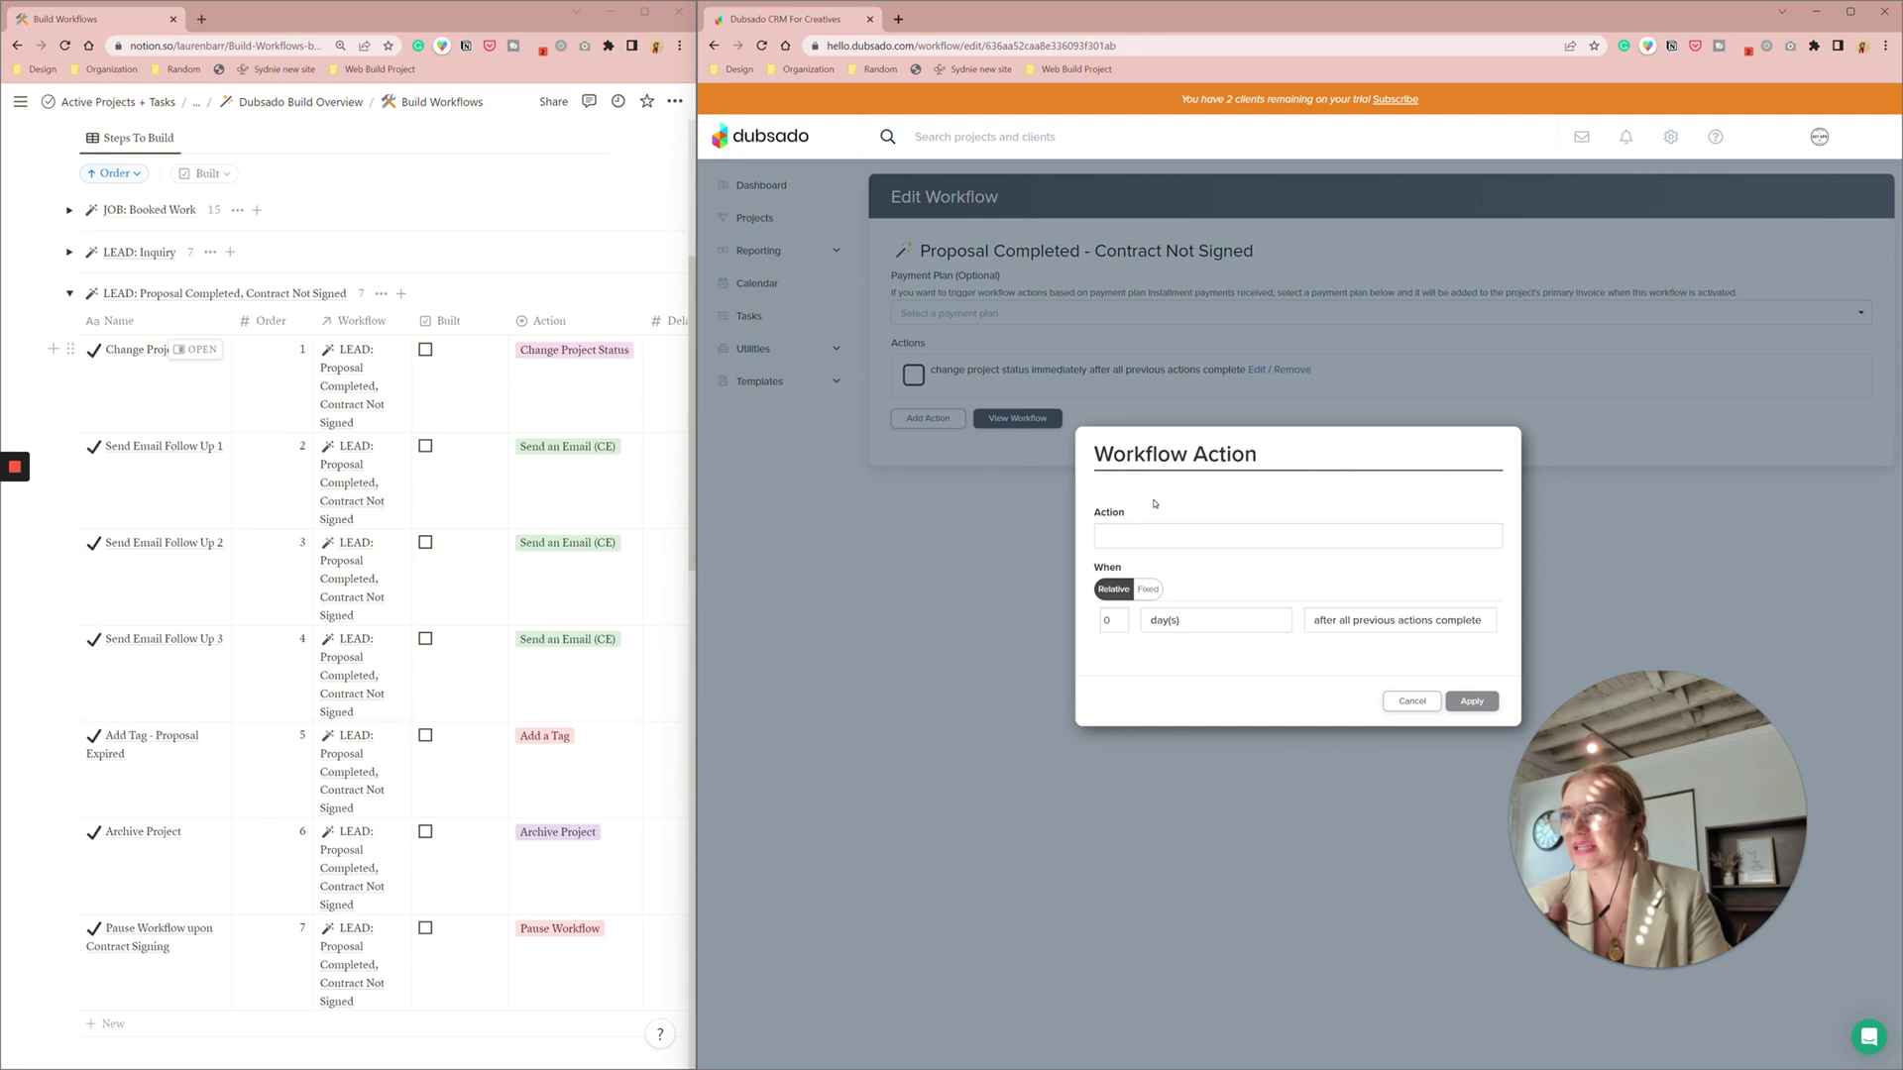
click(1153, 535)
click(1162, 616)
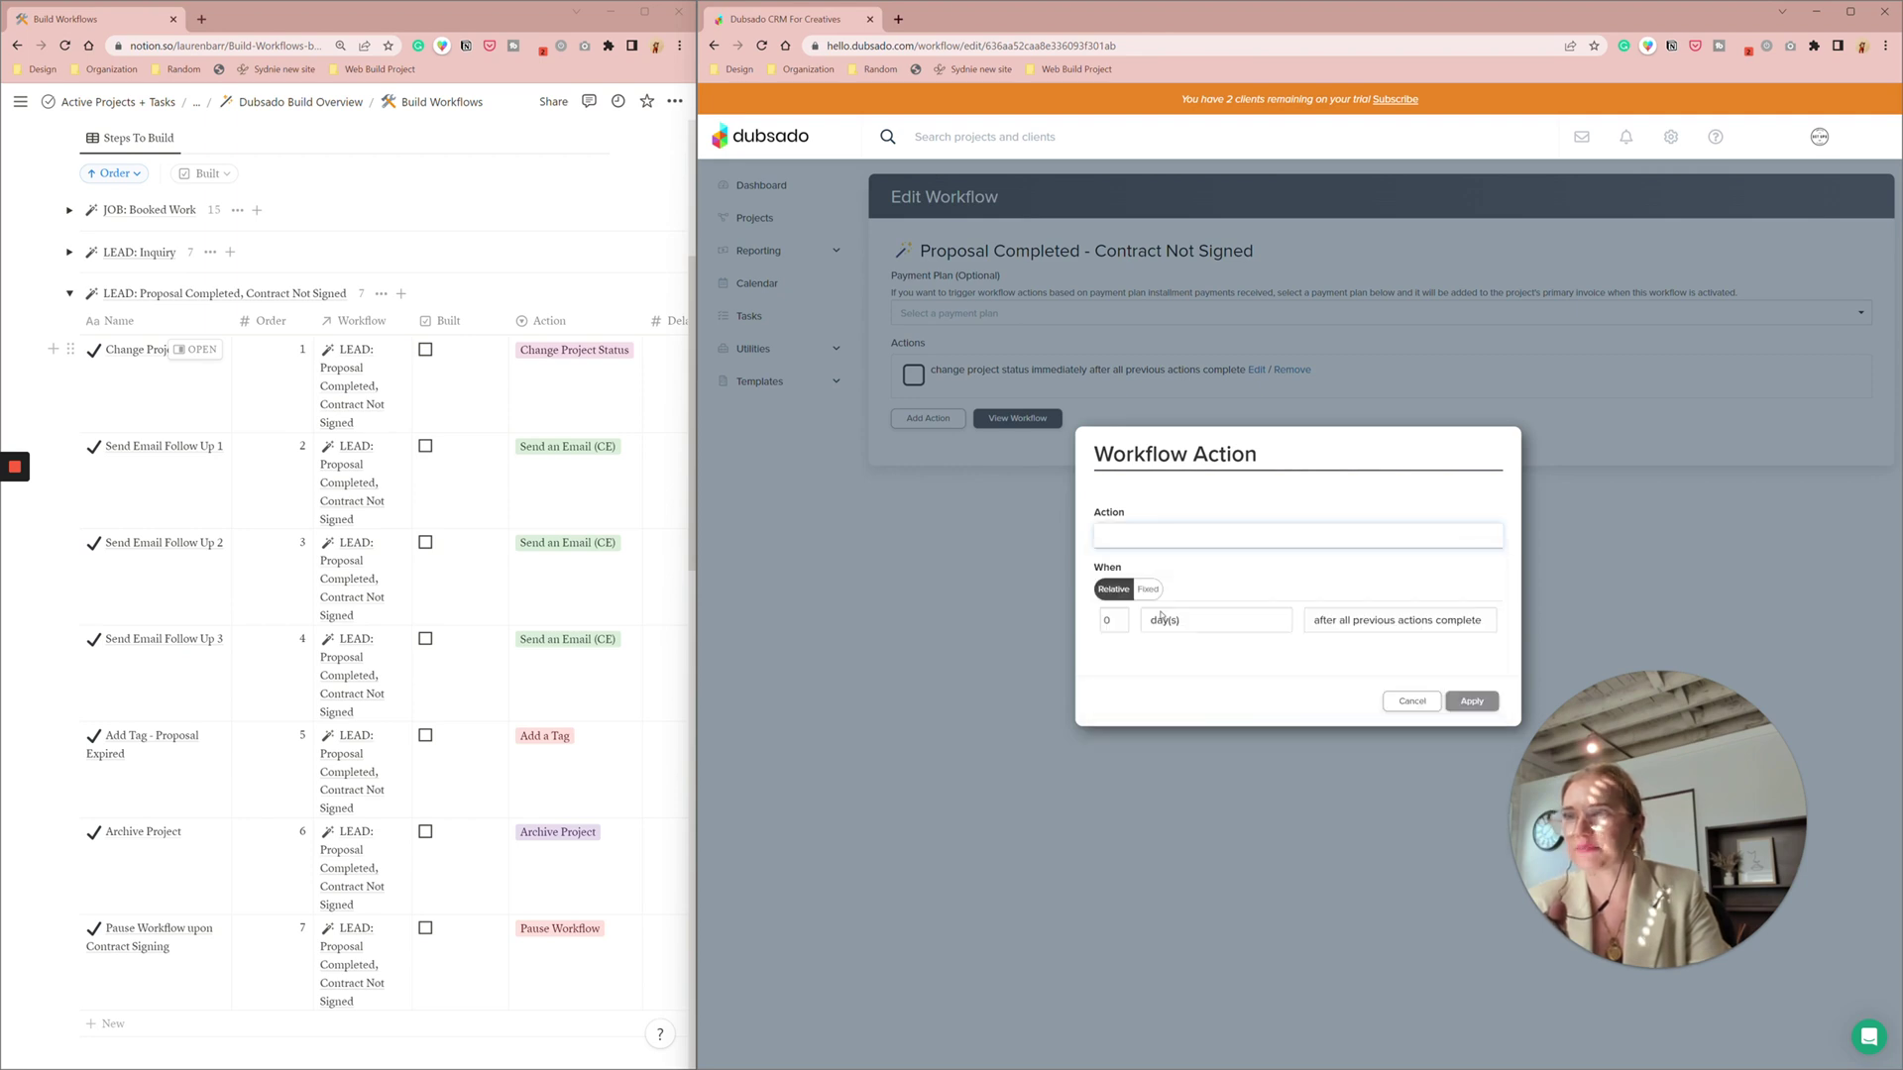
scroll(407, 457, right, 5)
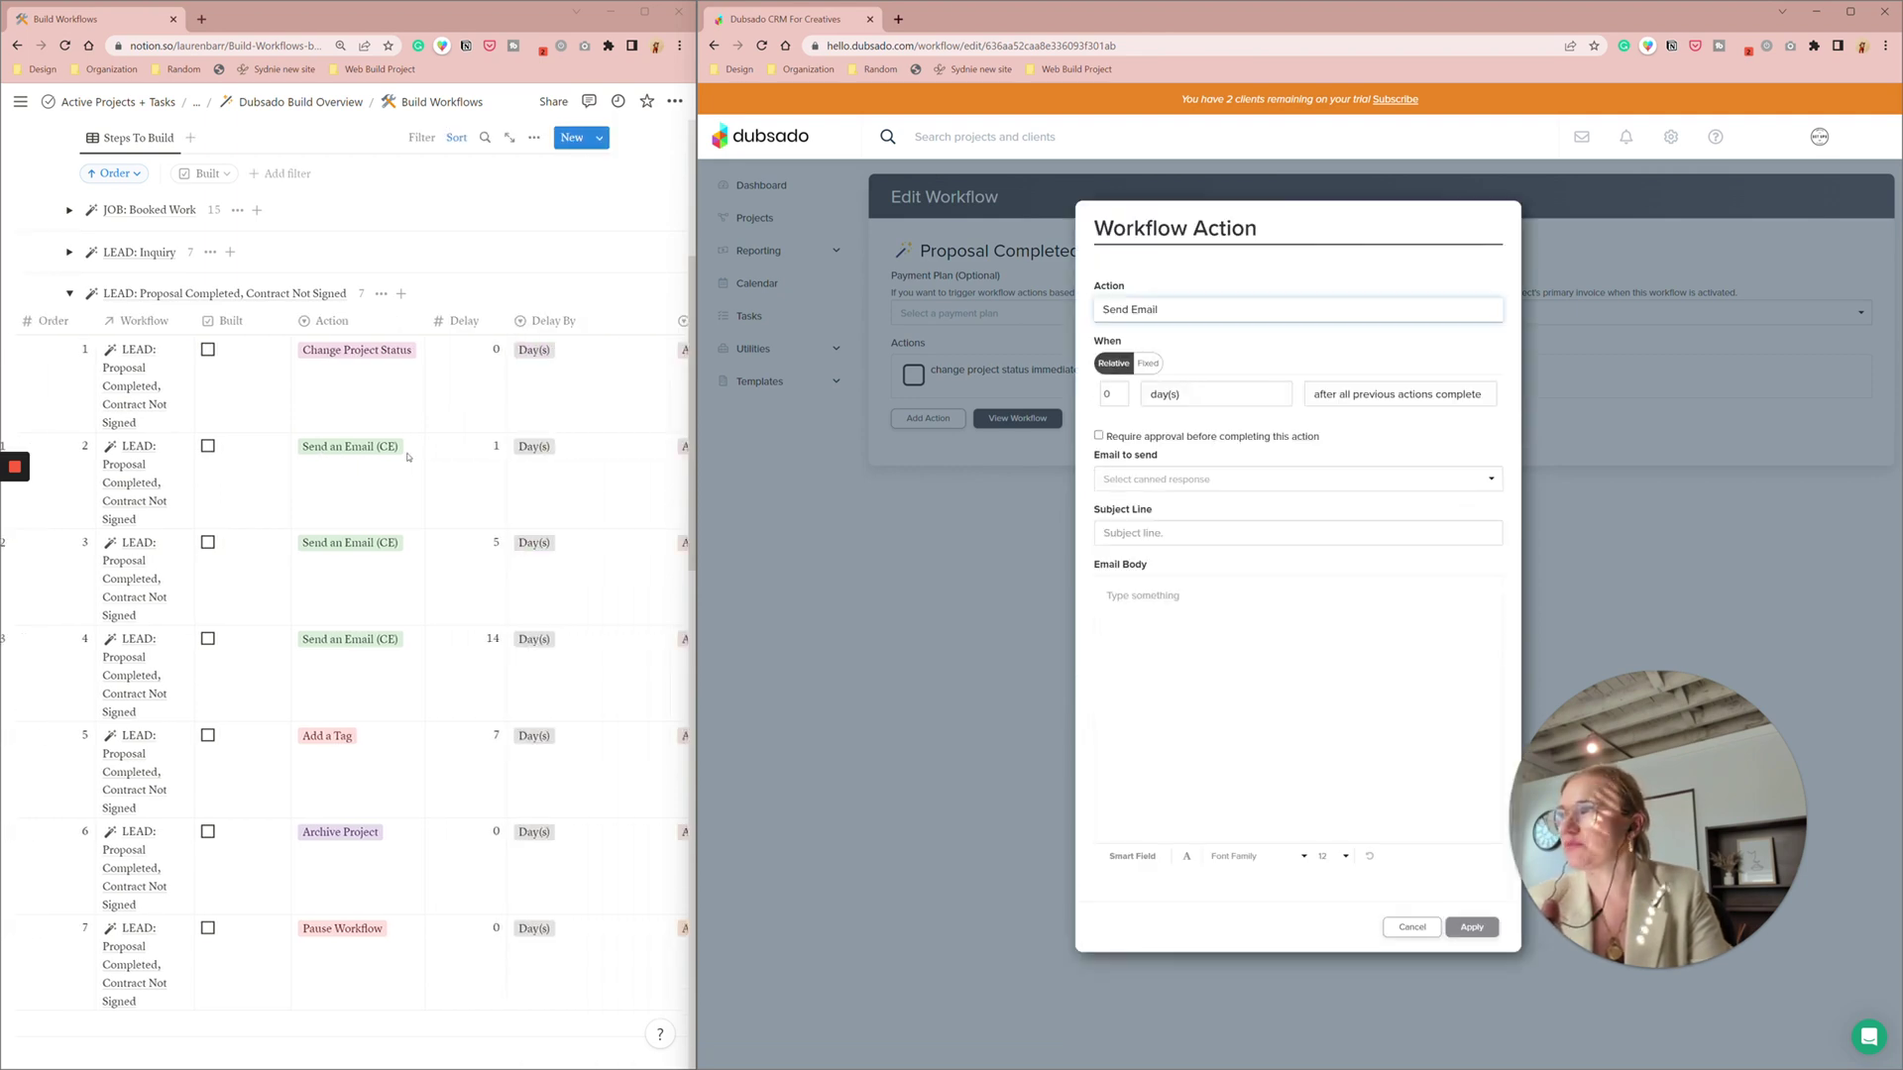
scroll(412, 457, right, 1)
scroll(600, 497, right, 3)
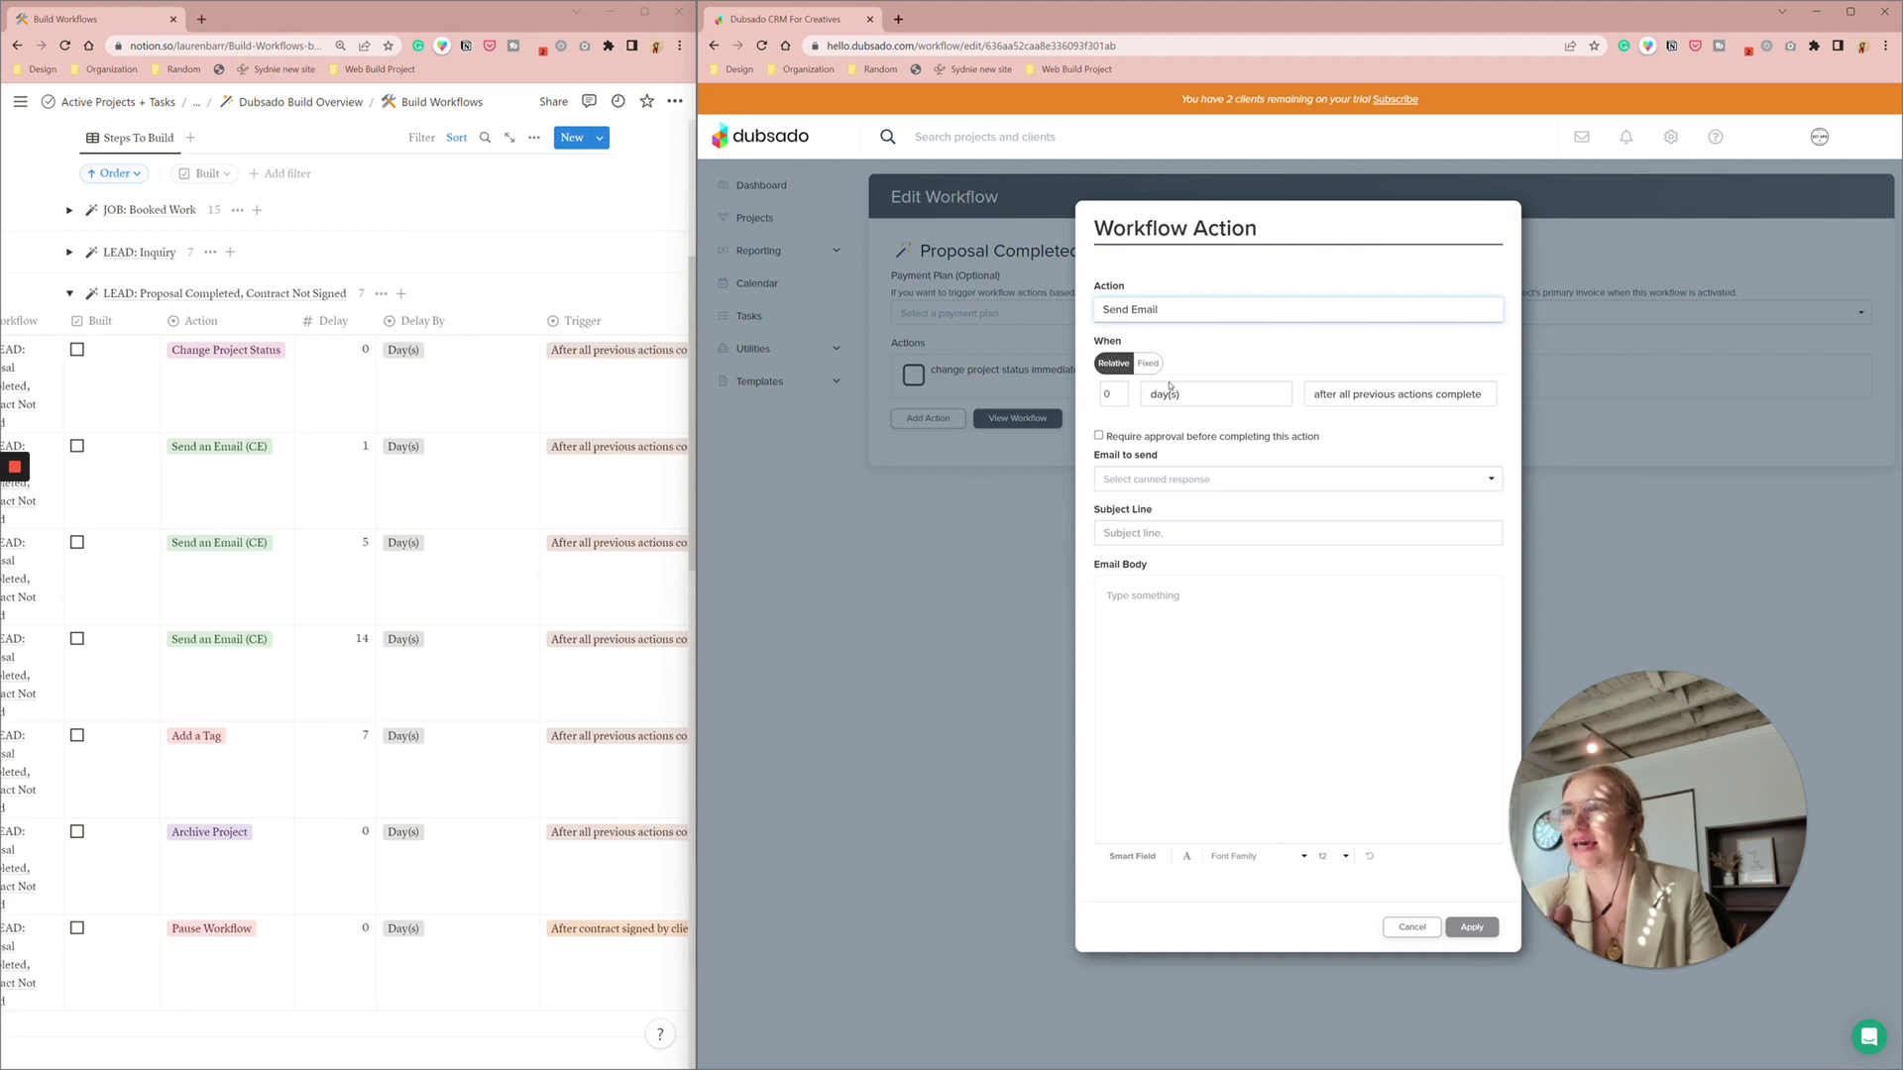
double_click(1114, 394)
text(1)
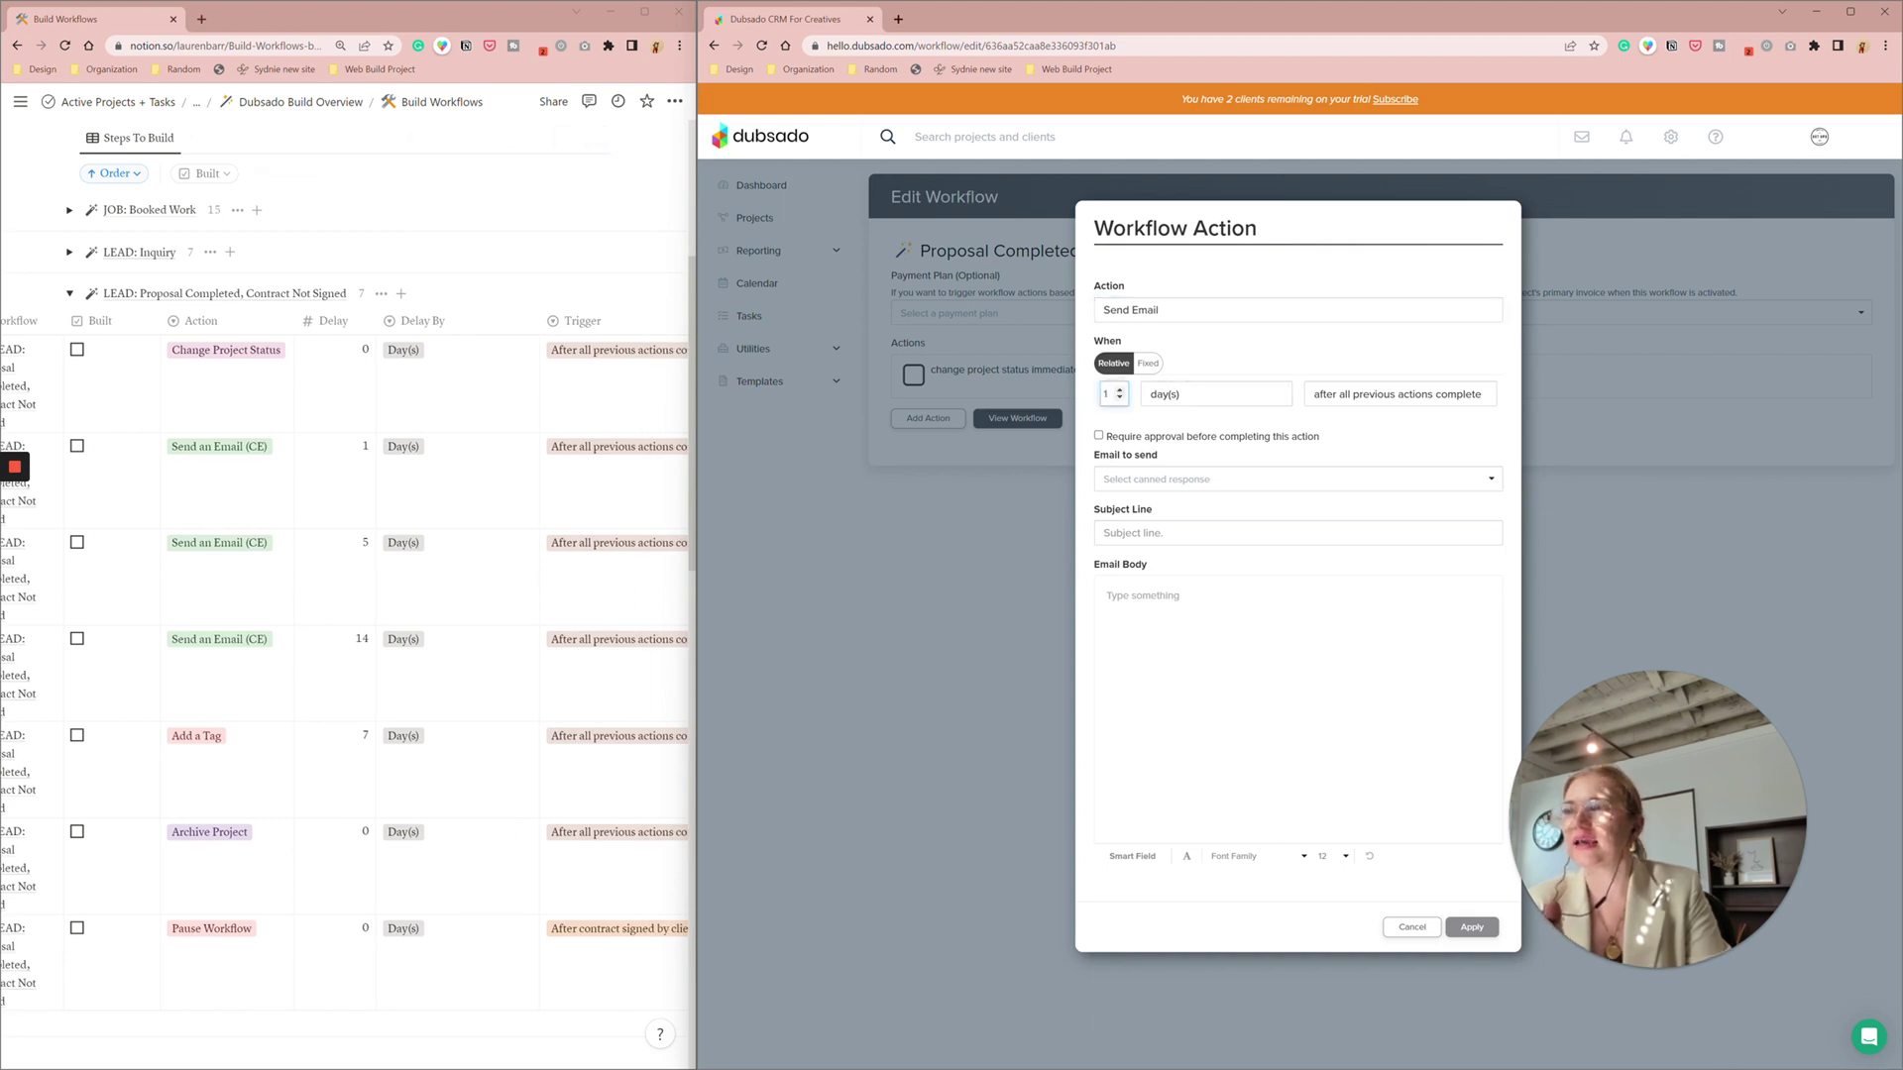
Copy the subject from the Notion 'Contract Not Signed I' canned email into the email subject
click(1120, 534)
scroll(521, 539, right, 5)
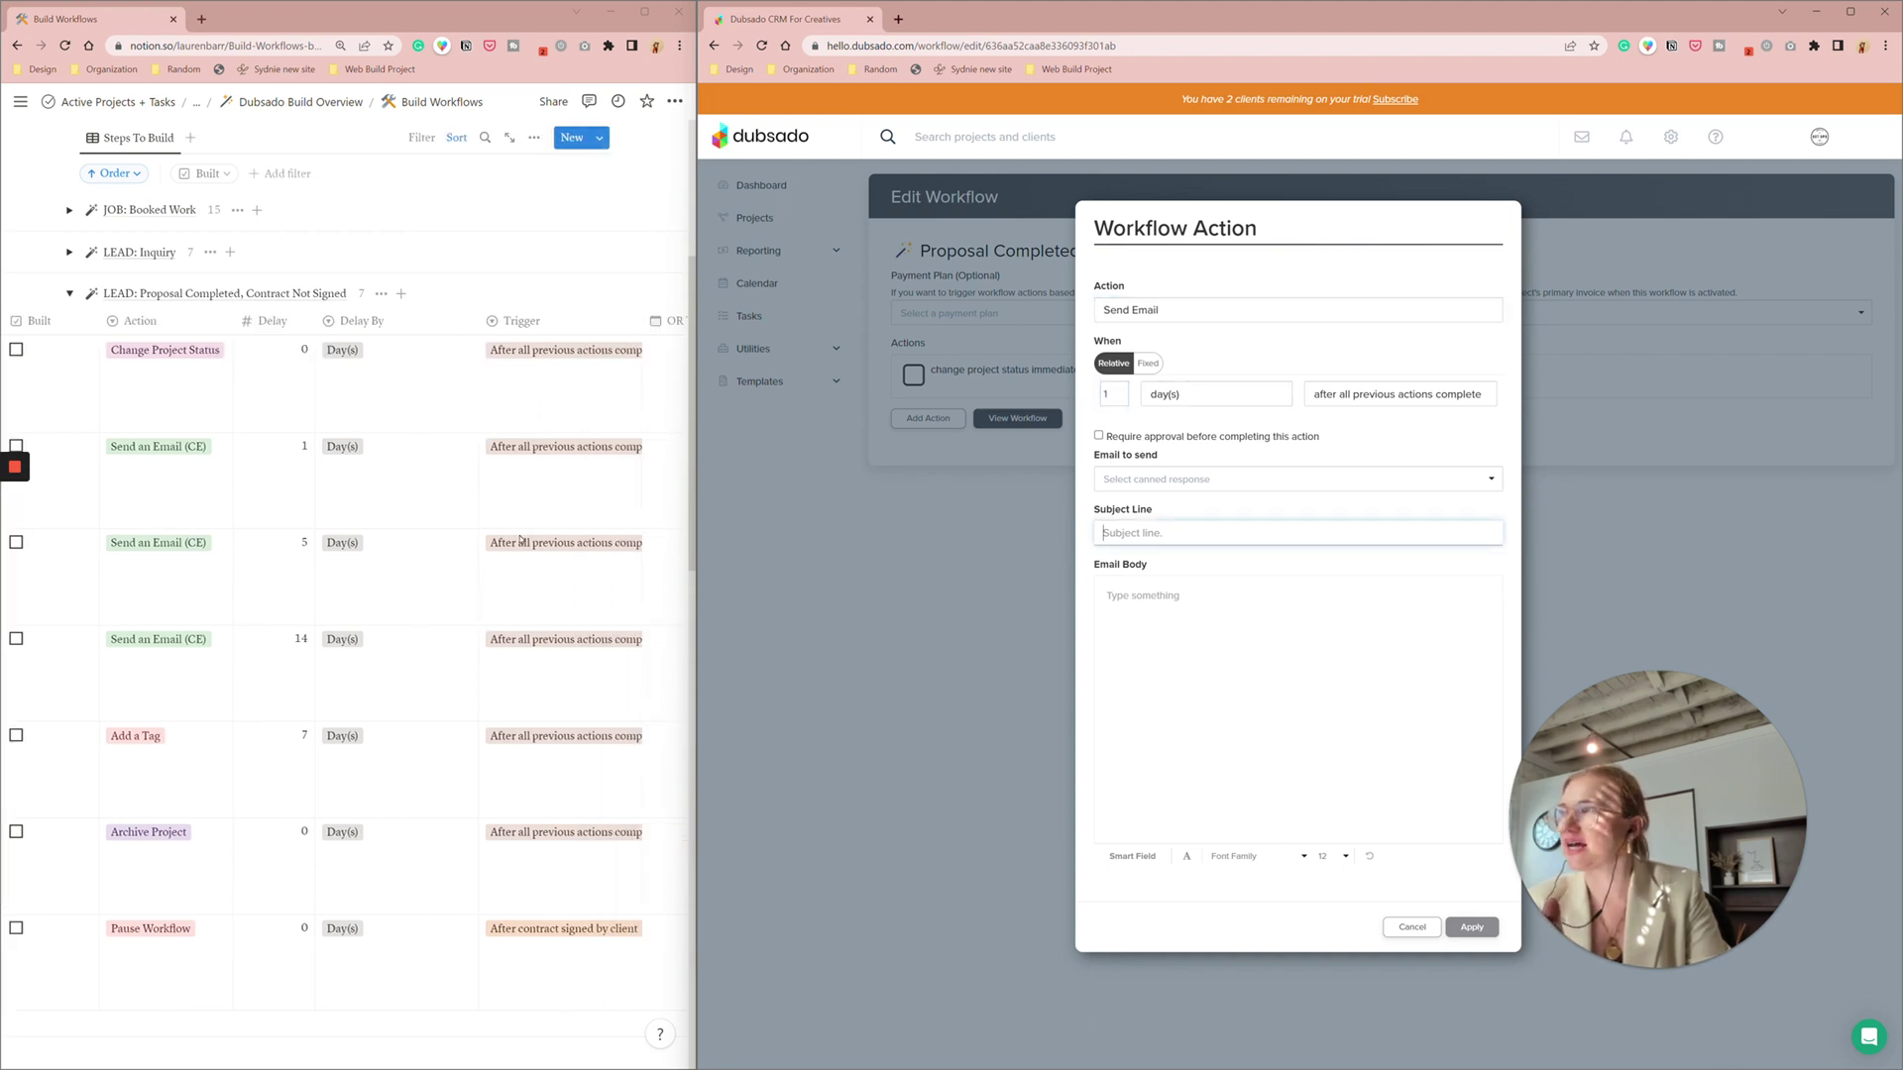
scroll(520, 539, right, 1)
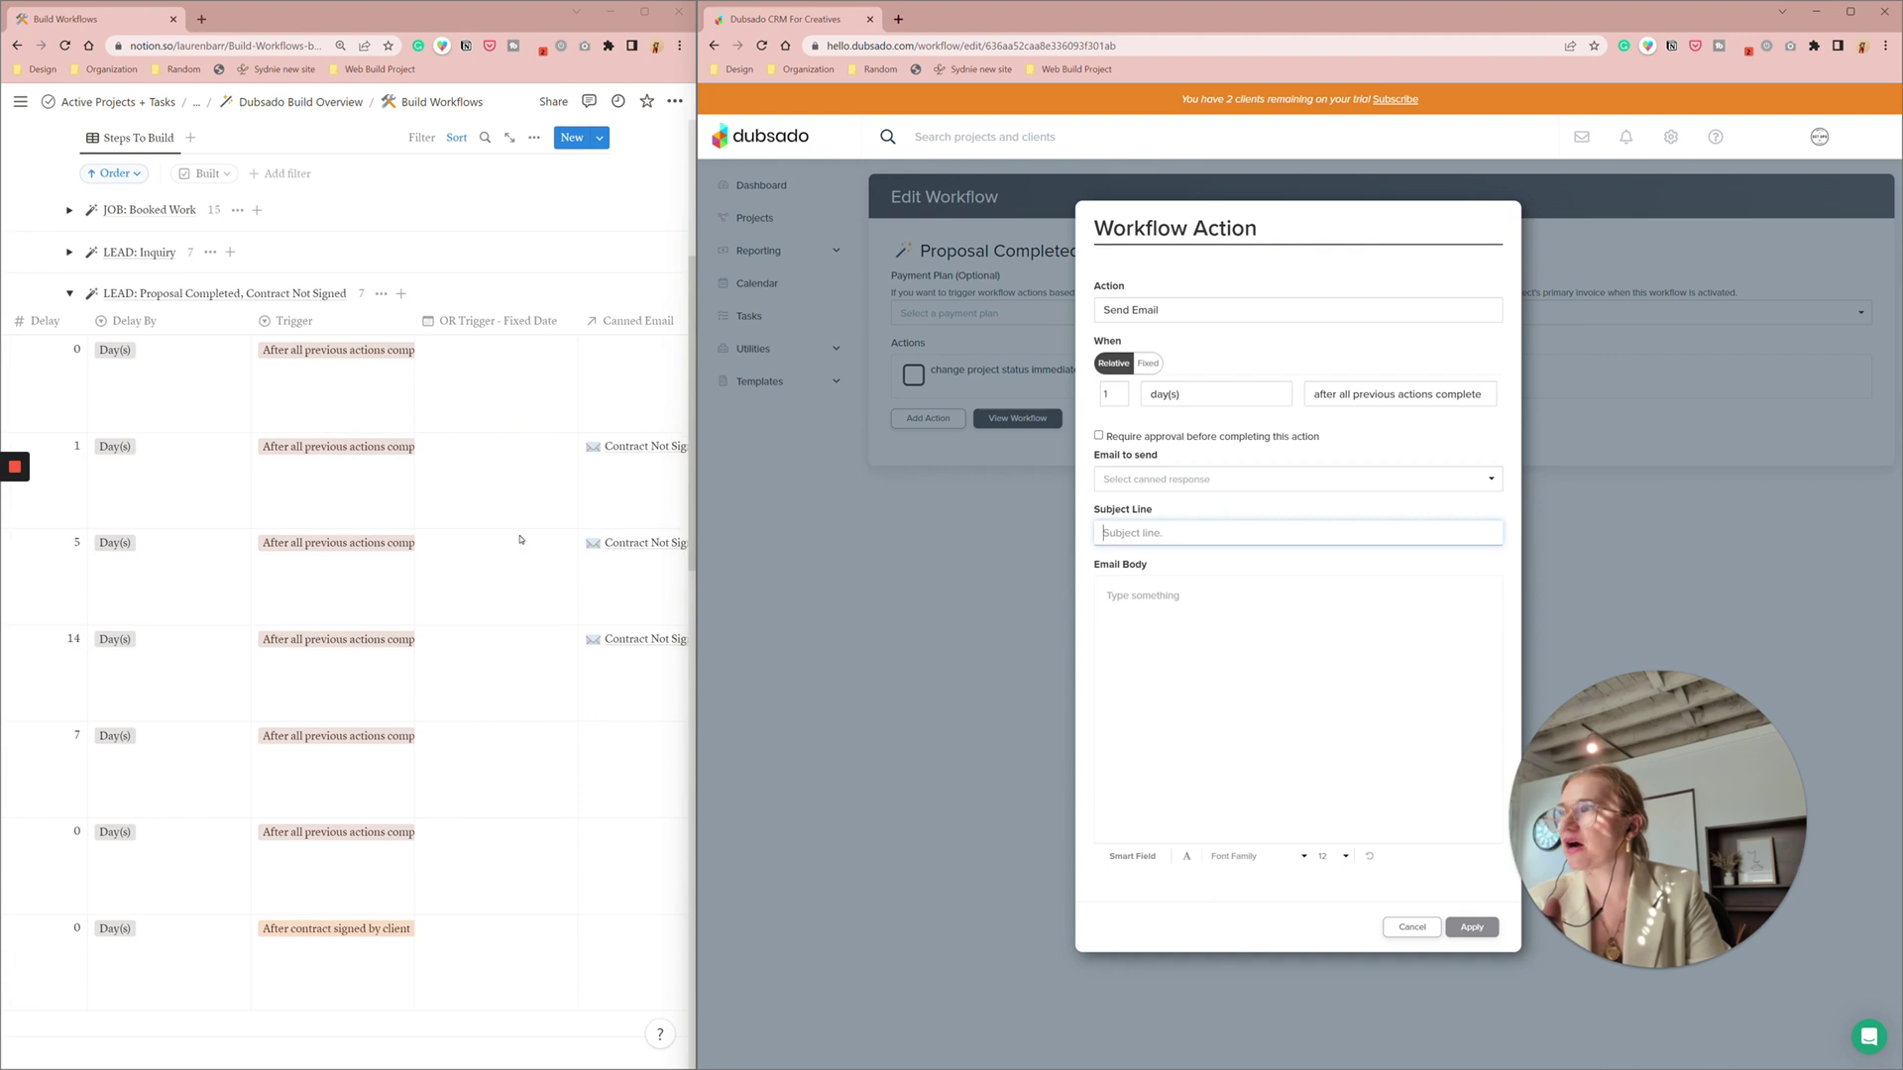
click(633, 448)
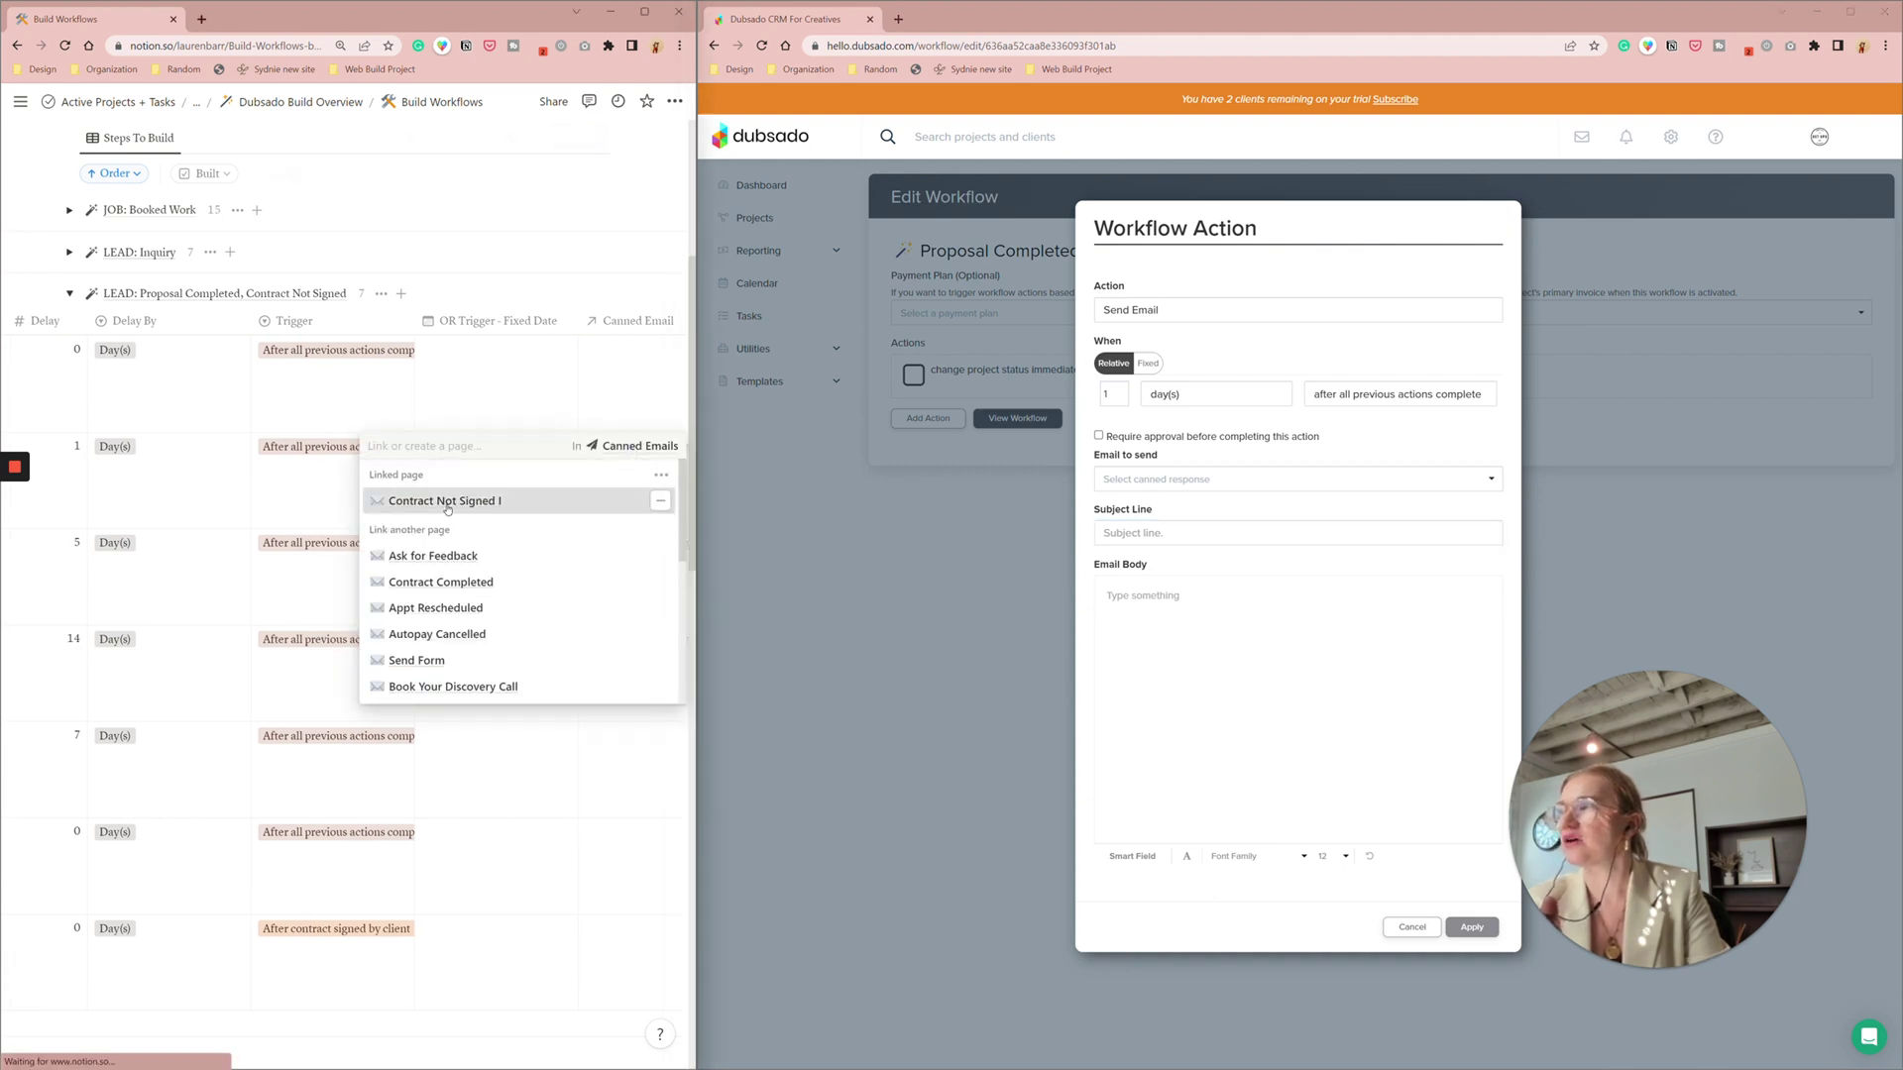
click(448, 506)
triple_click(466, 233)
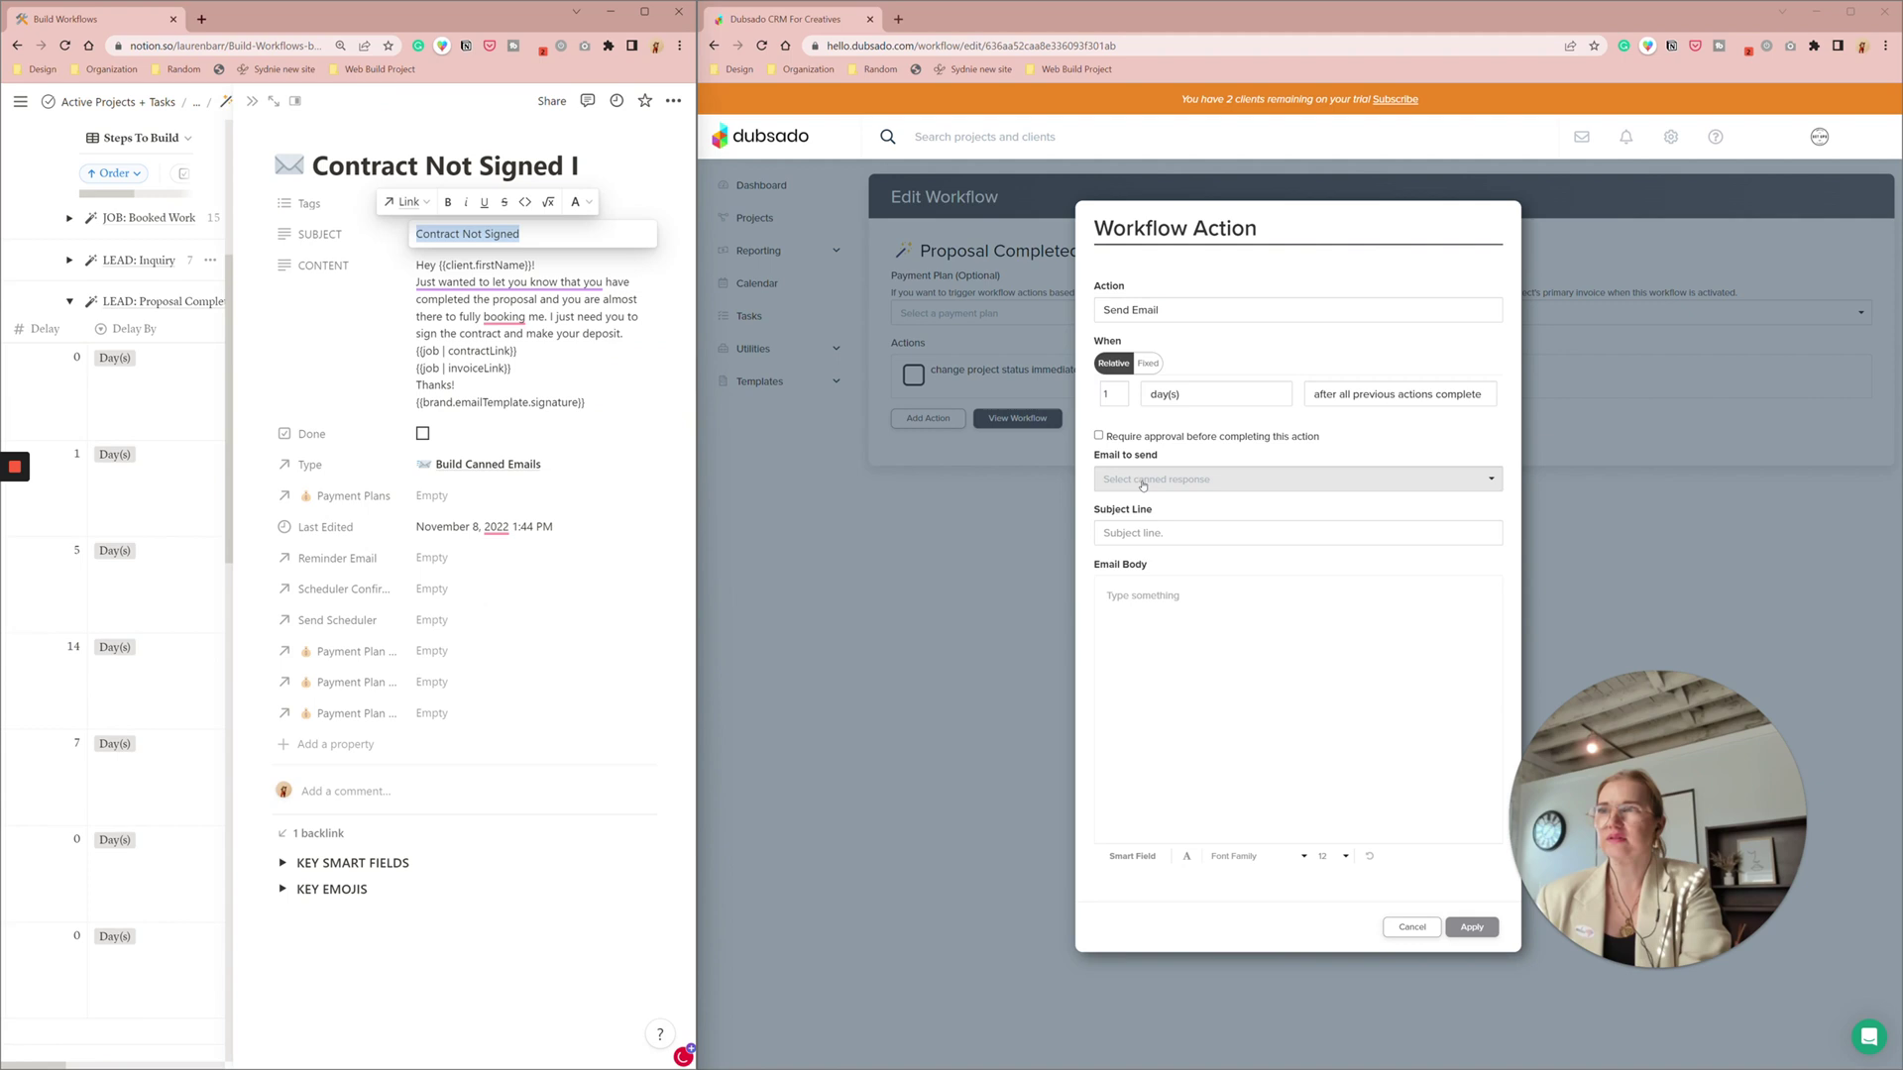
key(ctrl+c)
click(1298, 532)
key(ctrl+v)
Paste the follow-up body, add blank lines after the contract and invoice links, and apply
click(401, 371)
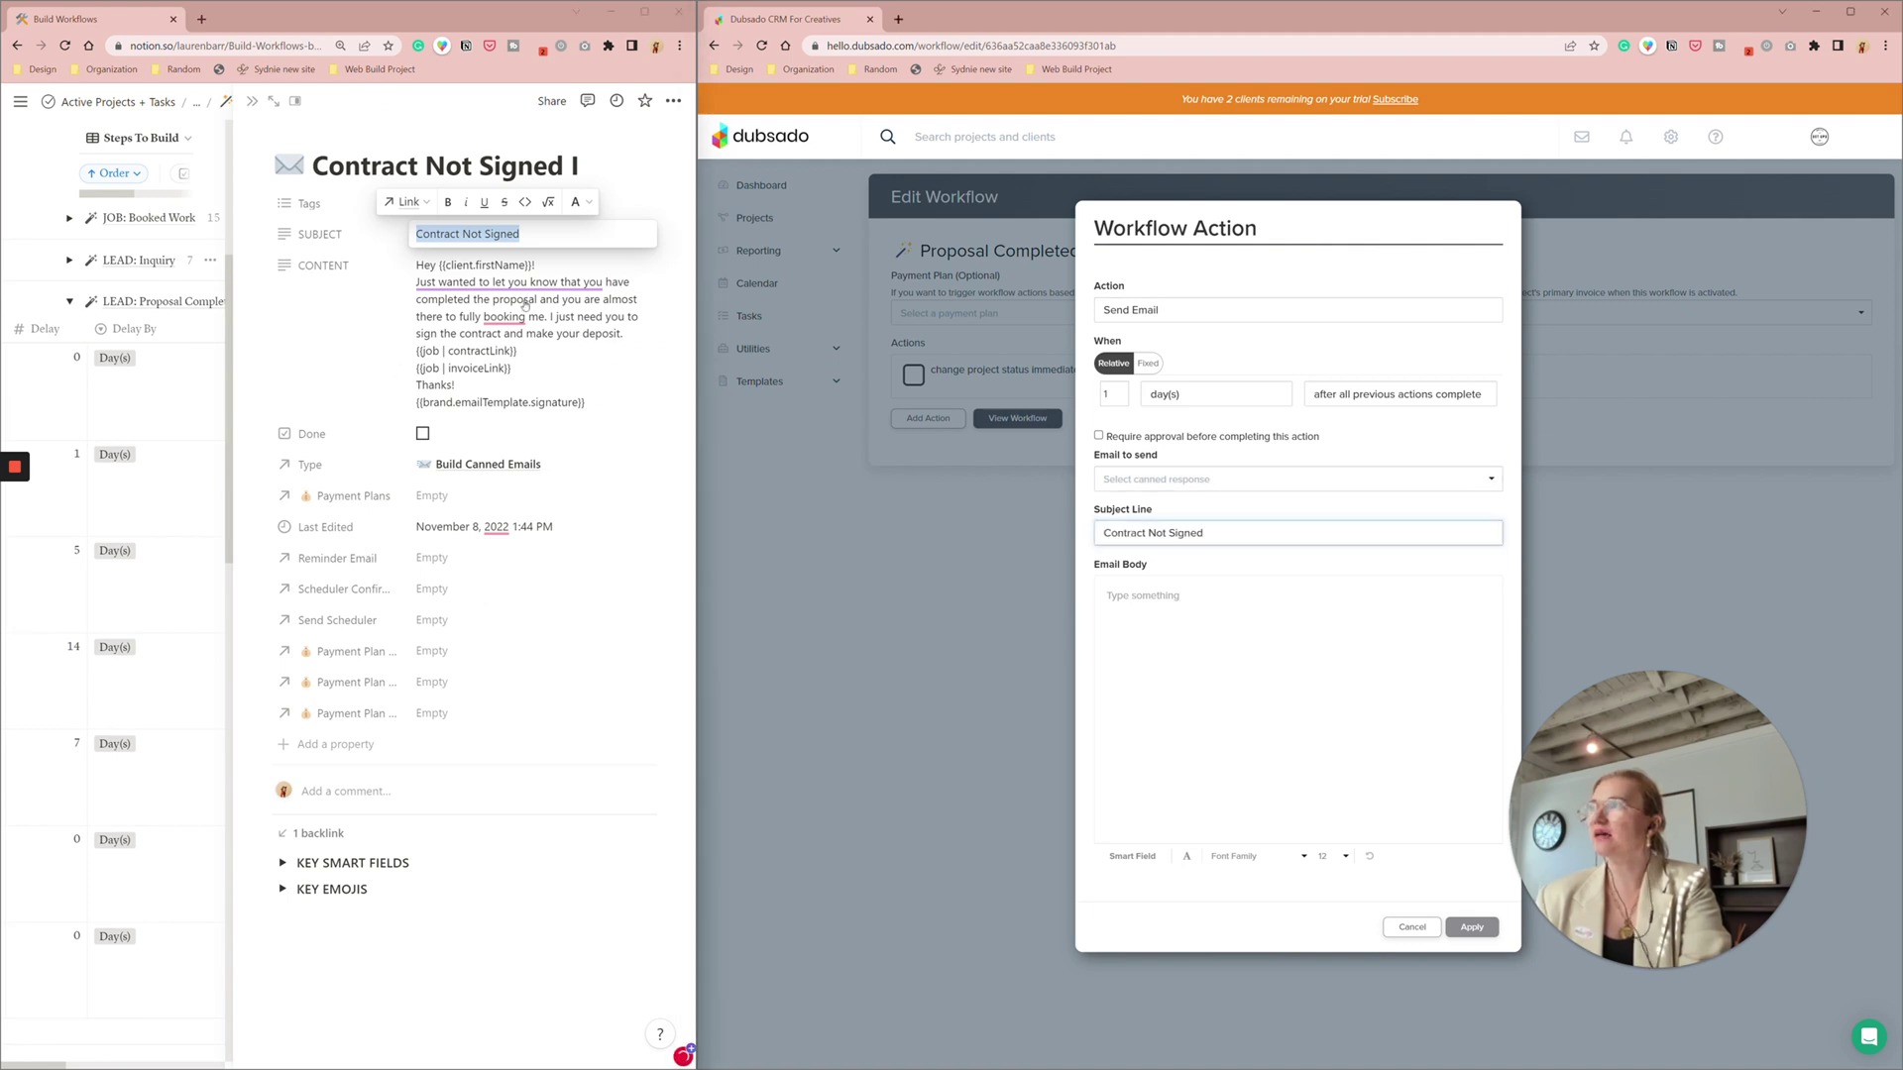
click(1289, 694)
key(ctrl+v)
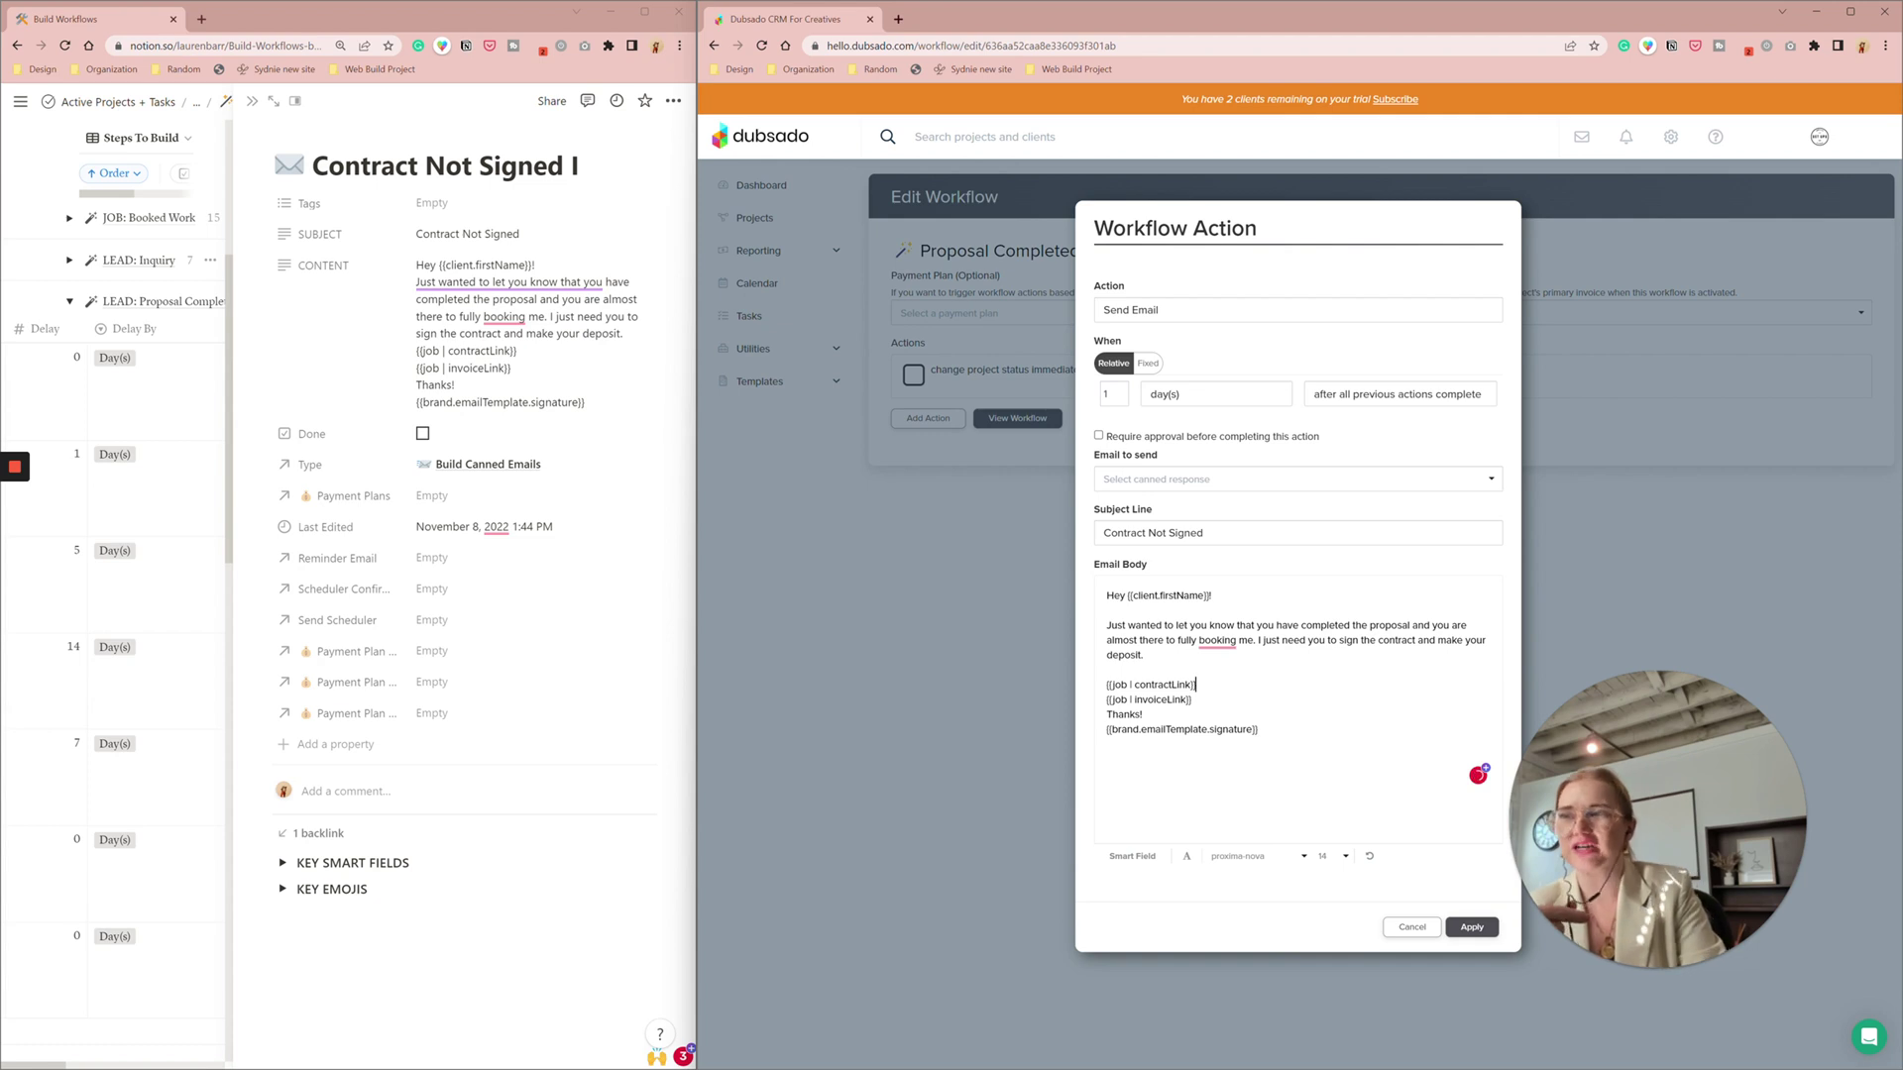
key(Return)
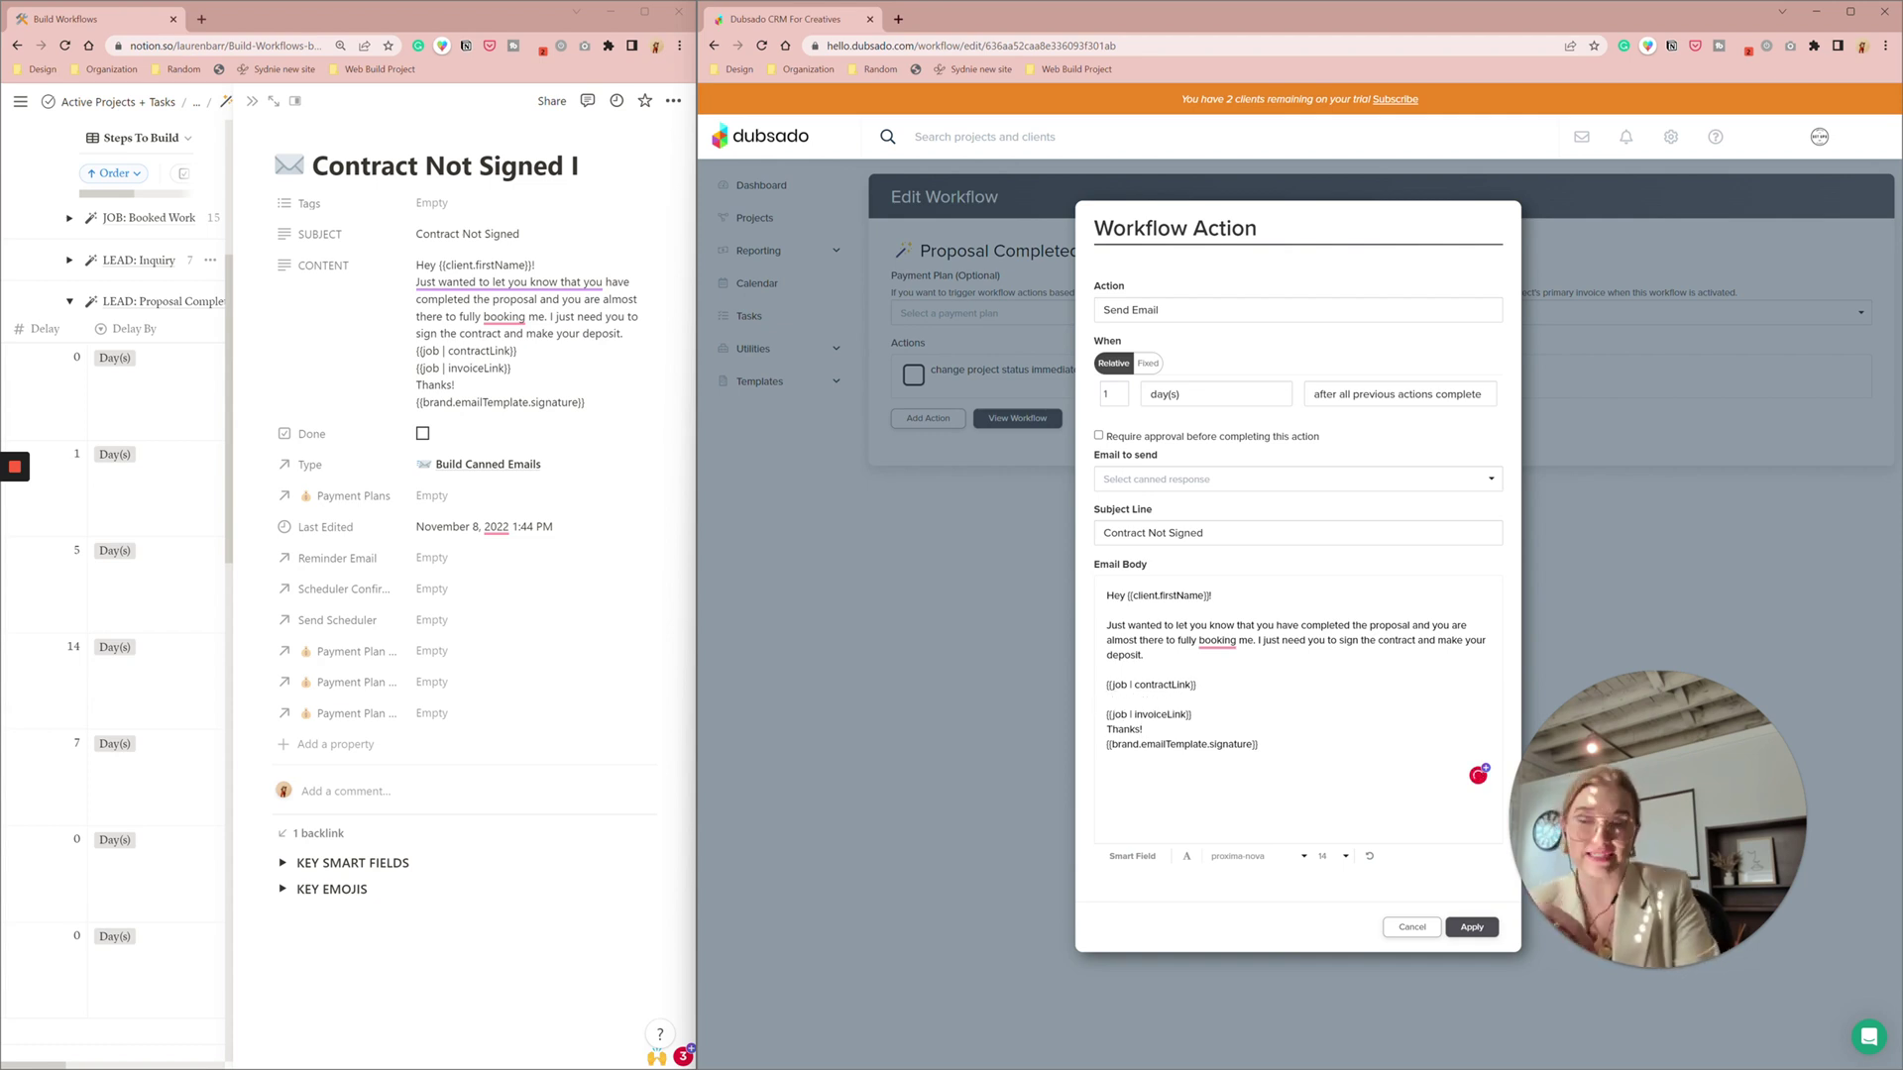
key(Return)
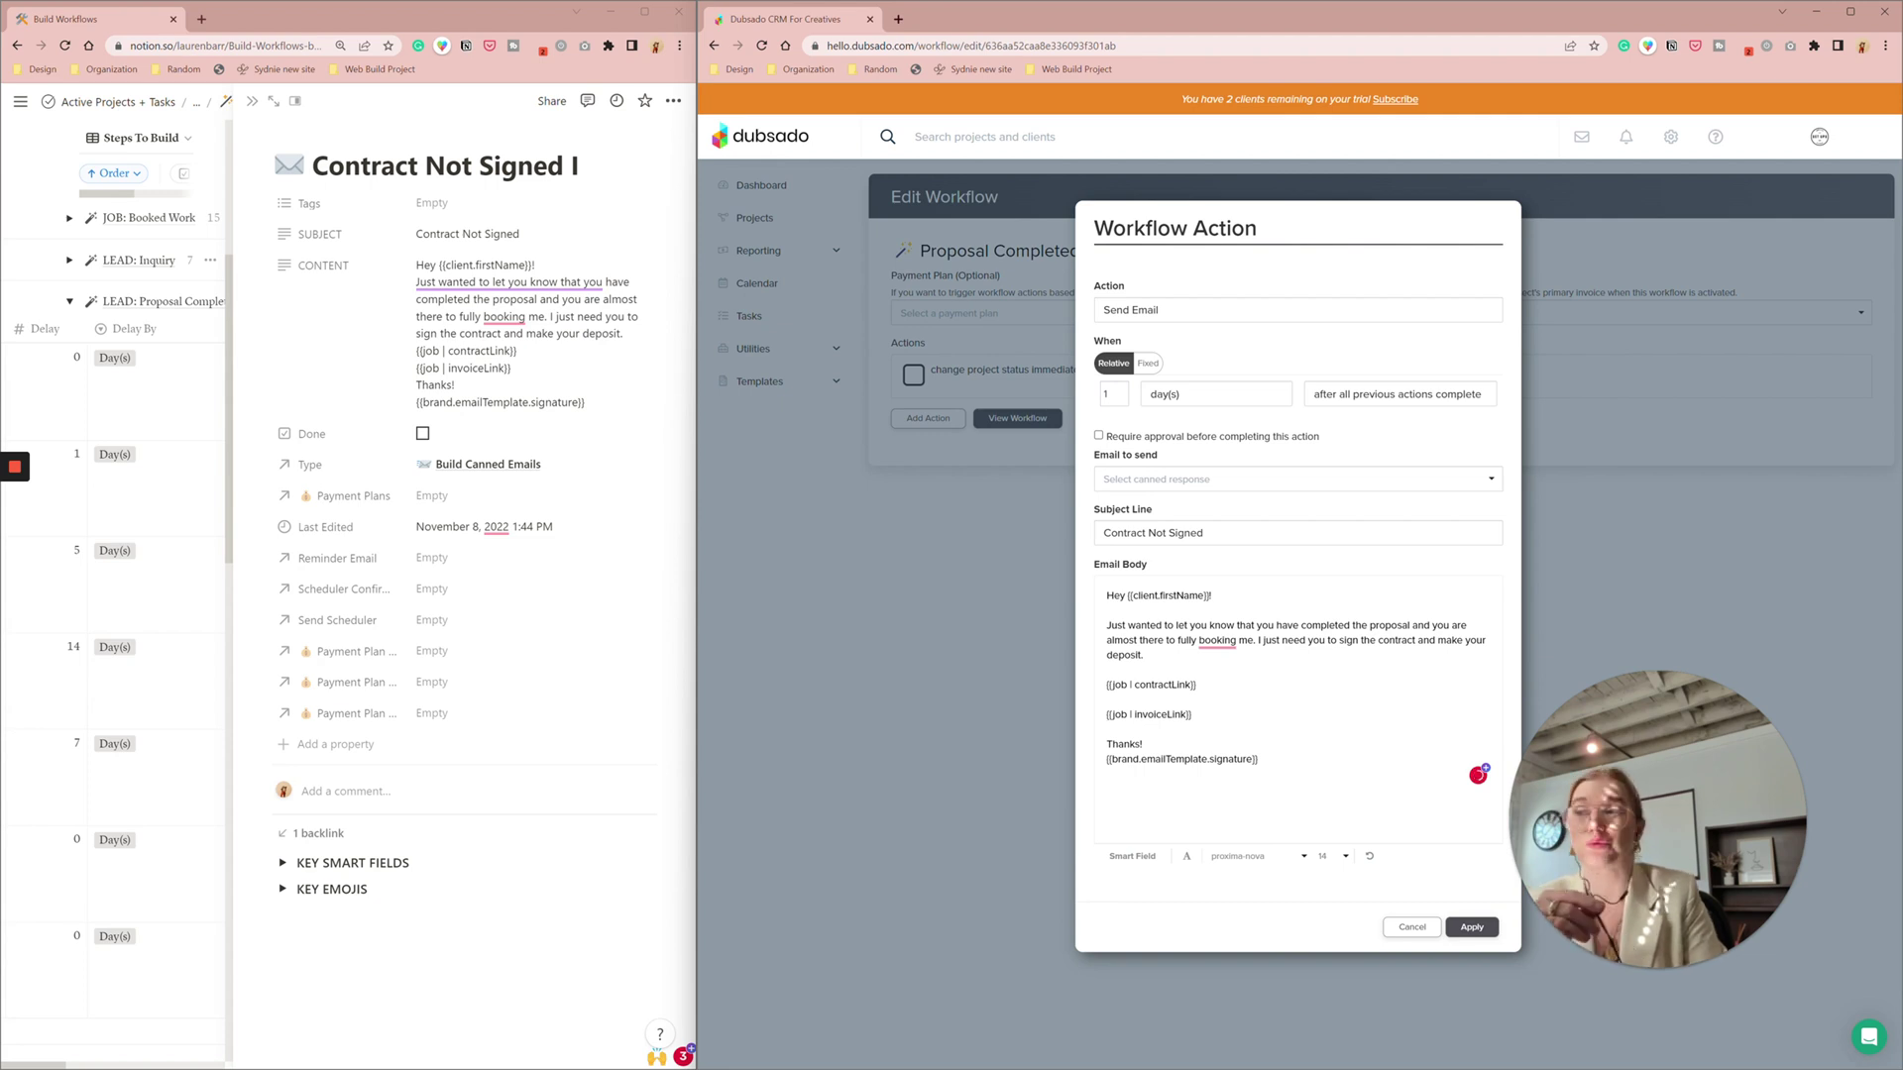
click(1472, 927)
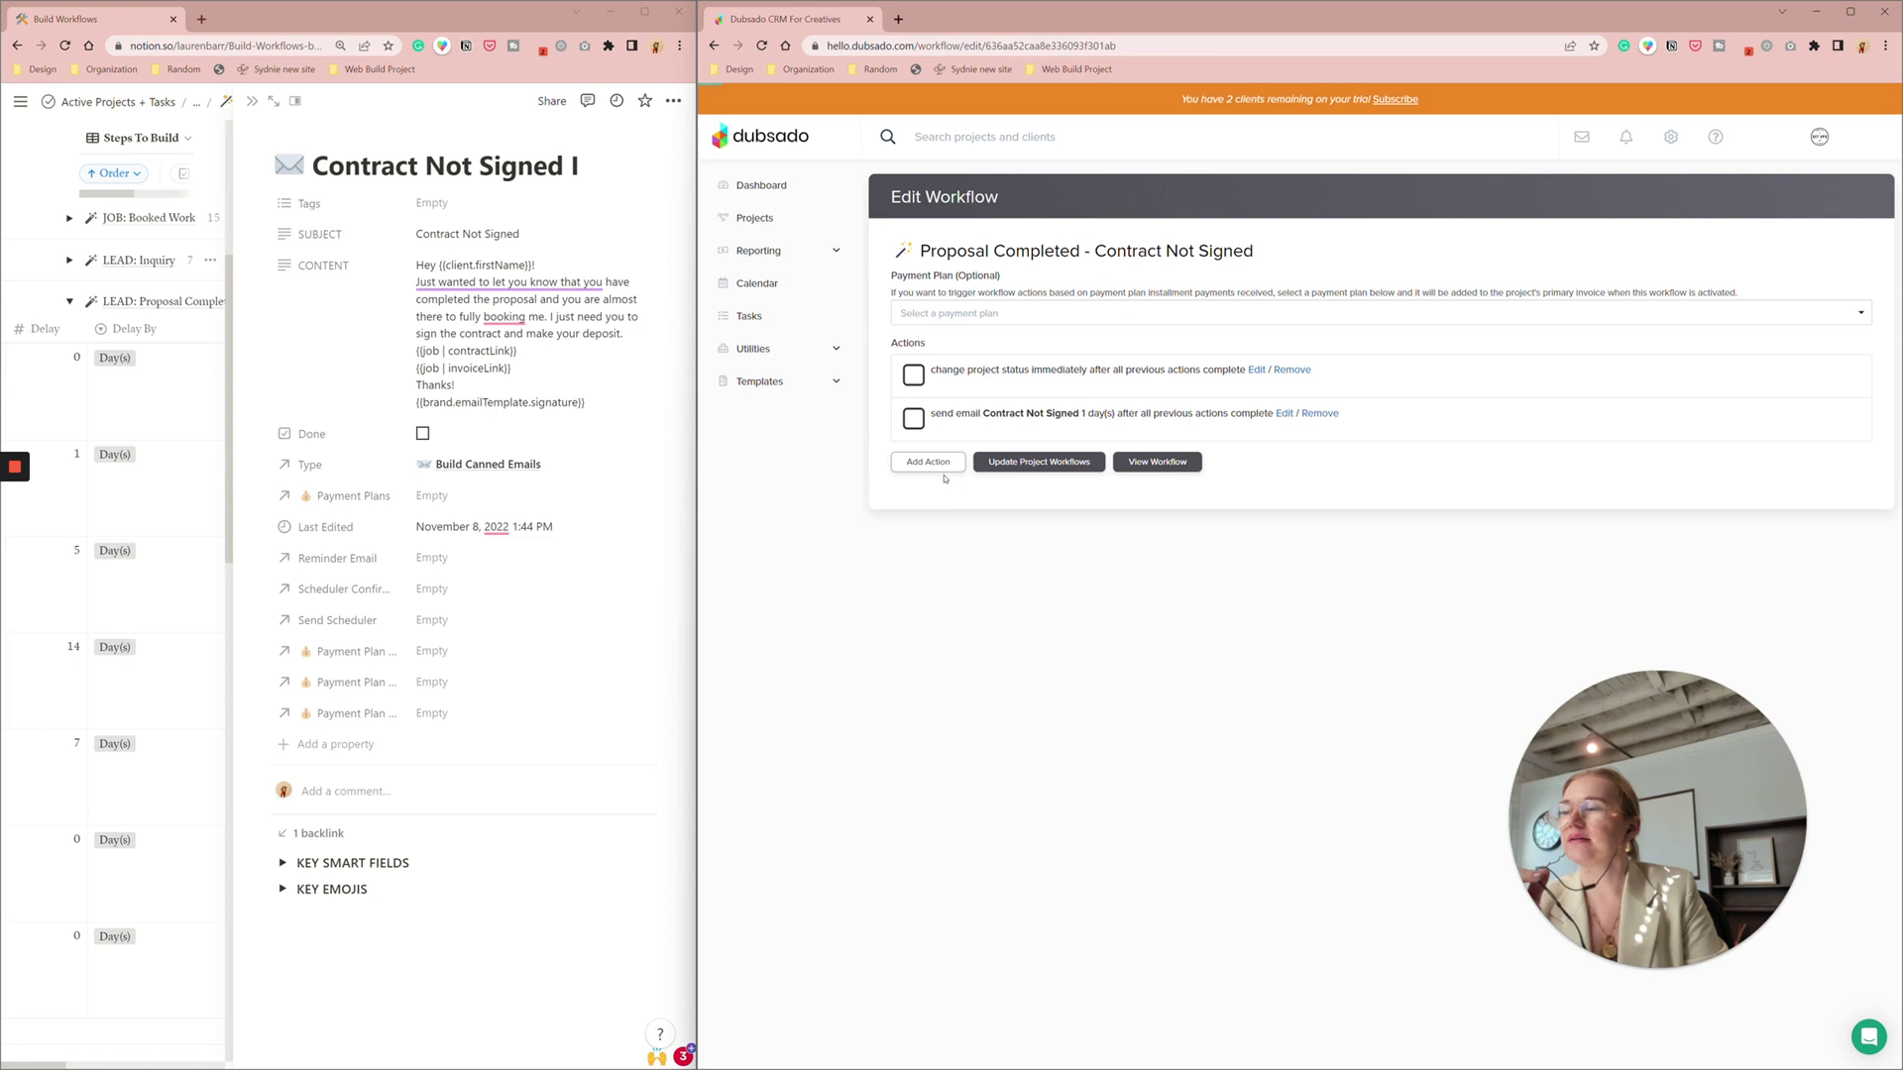
Close the first reference email and open the 'Contract Not Signed II' canned email in Notion
click(170, 500)
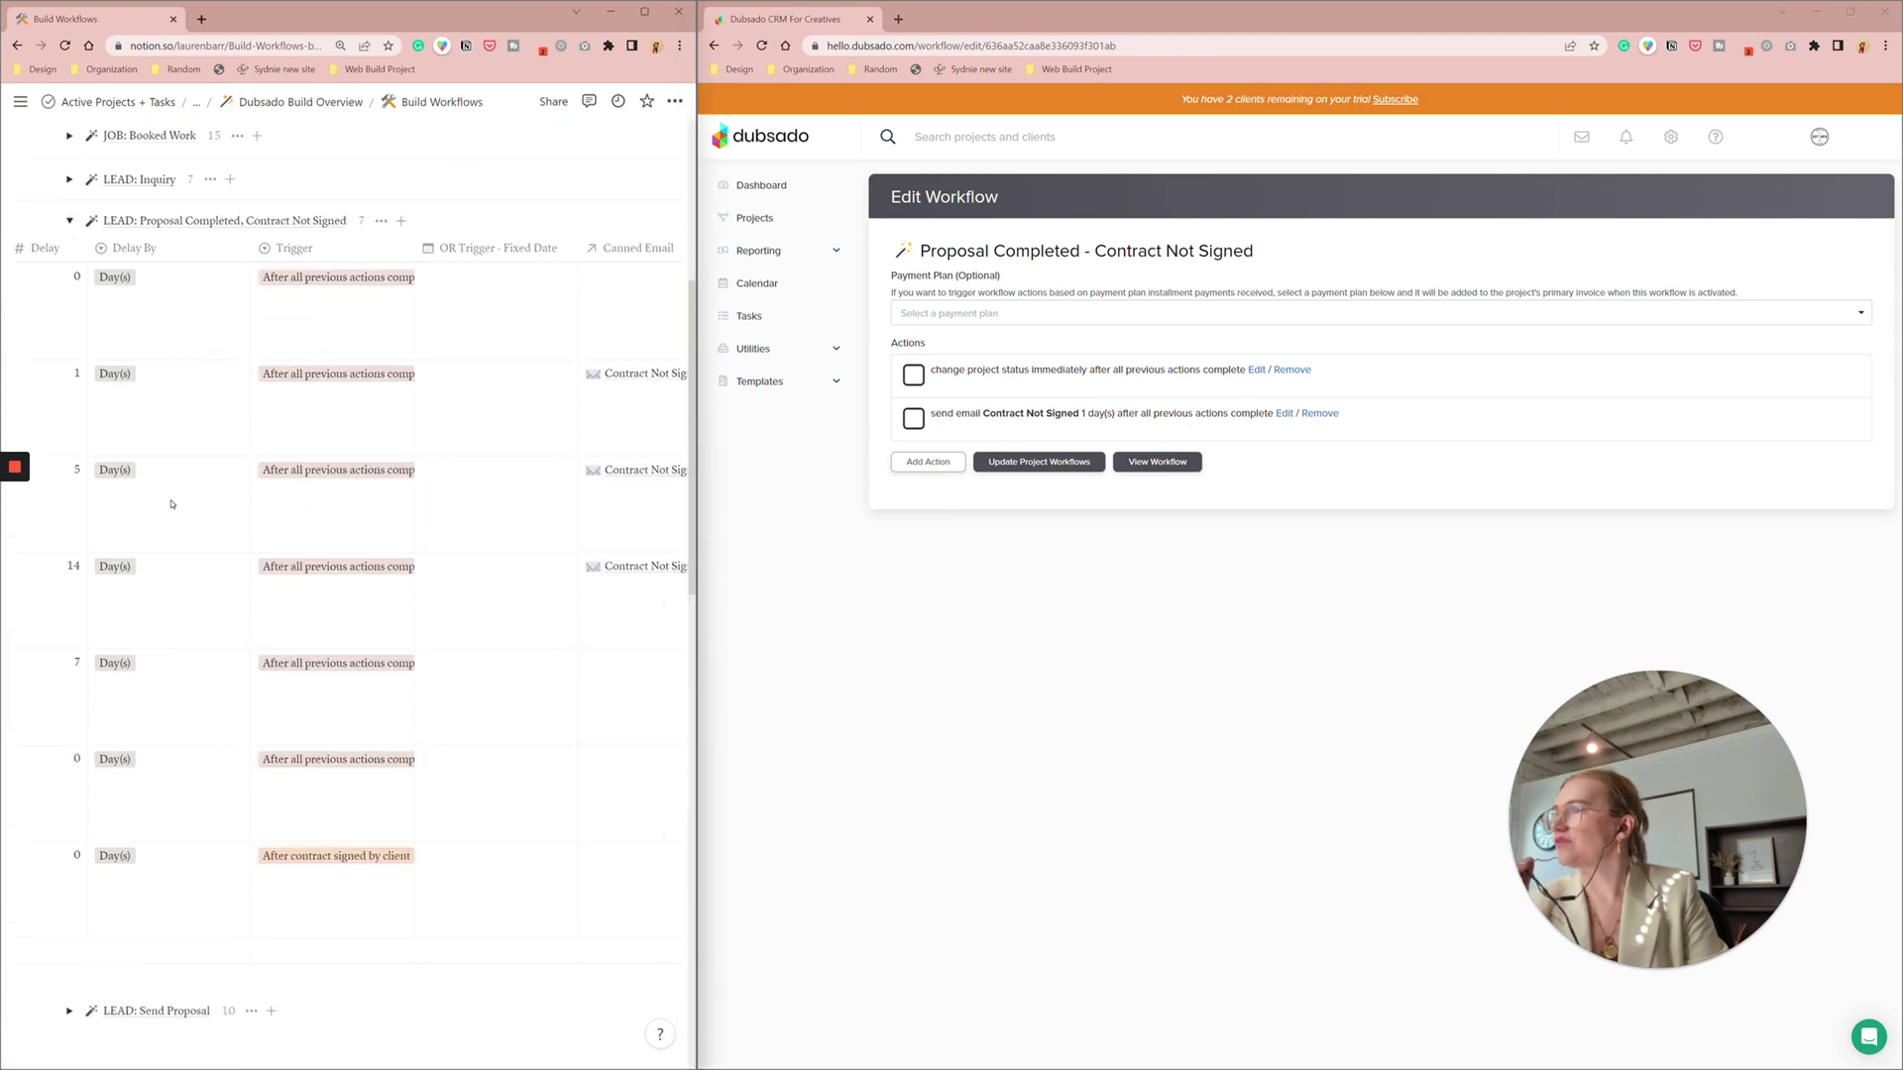
scroll(172, 504, right, 5)
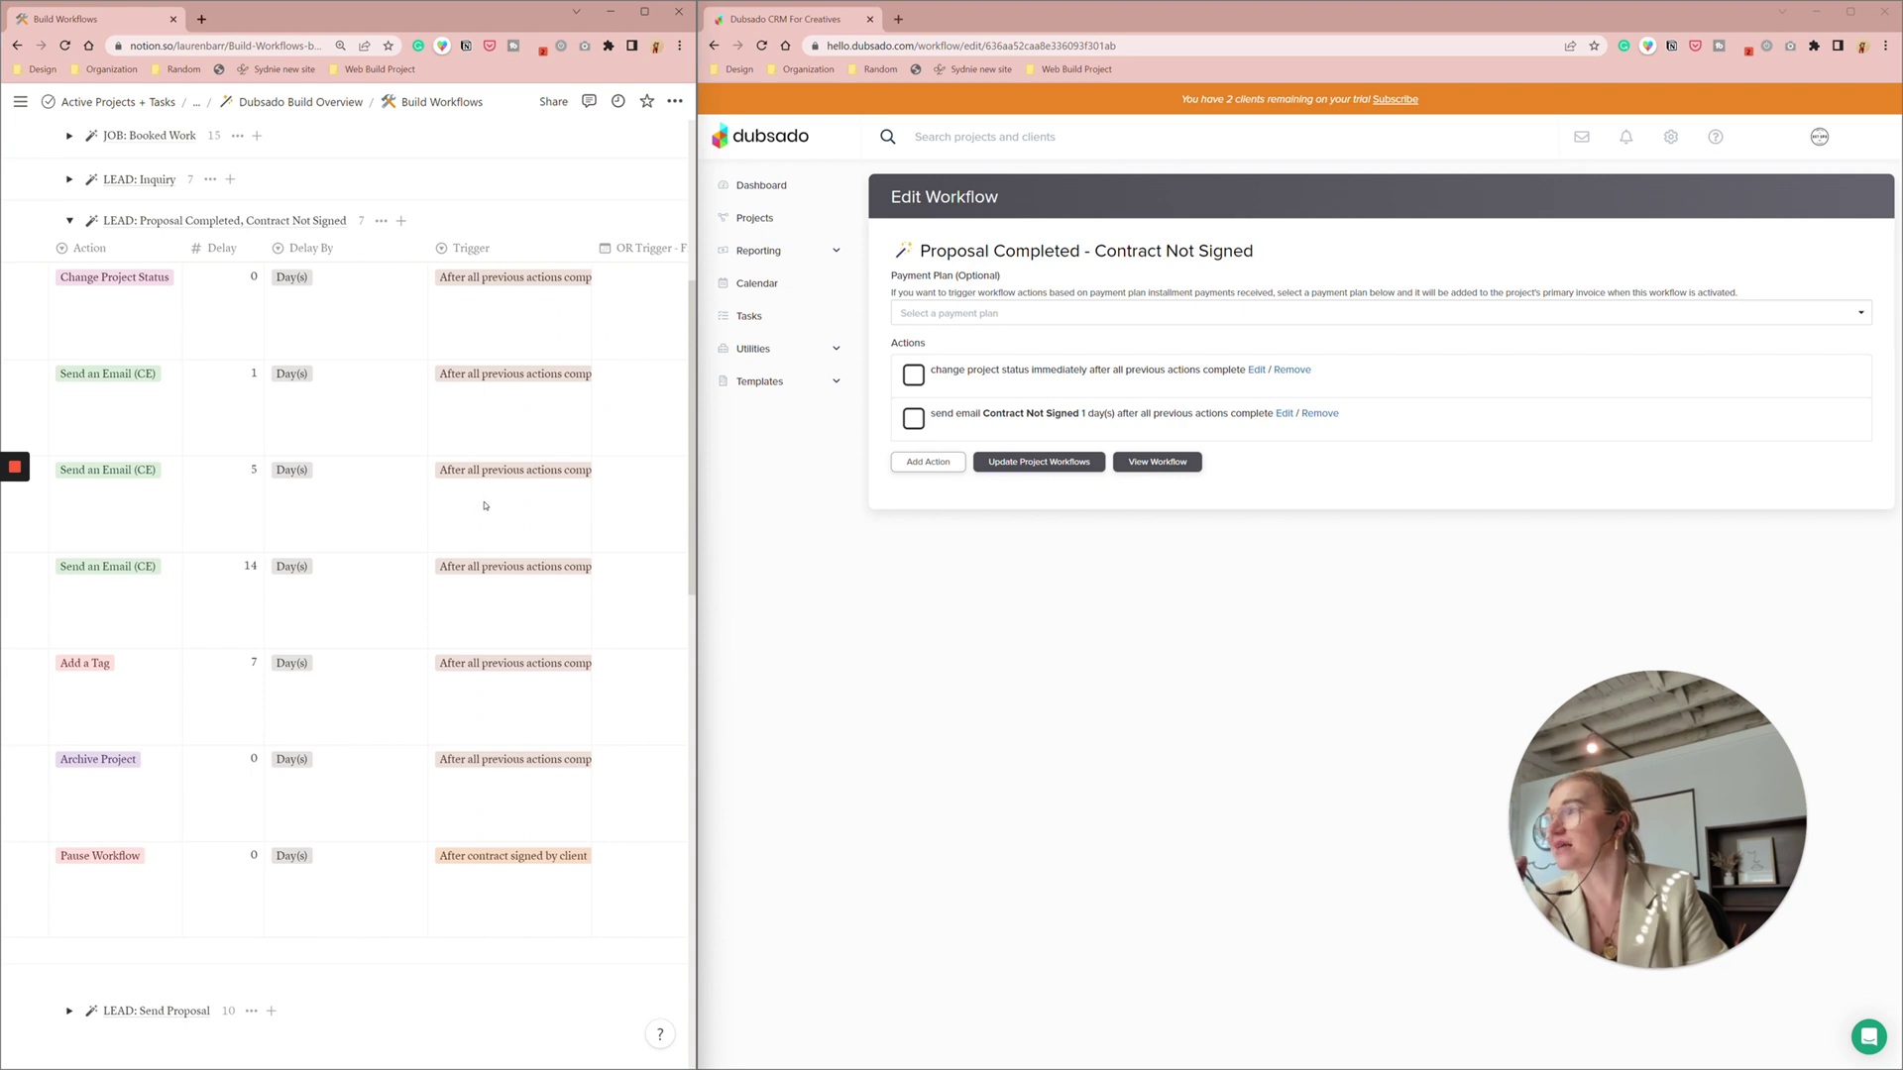
scroll(484, 508, right, 4)
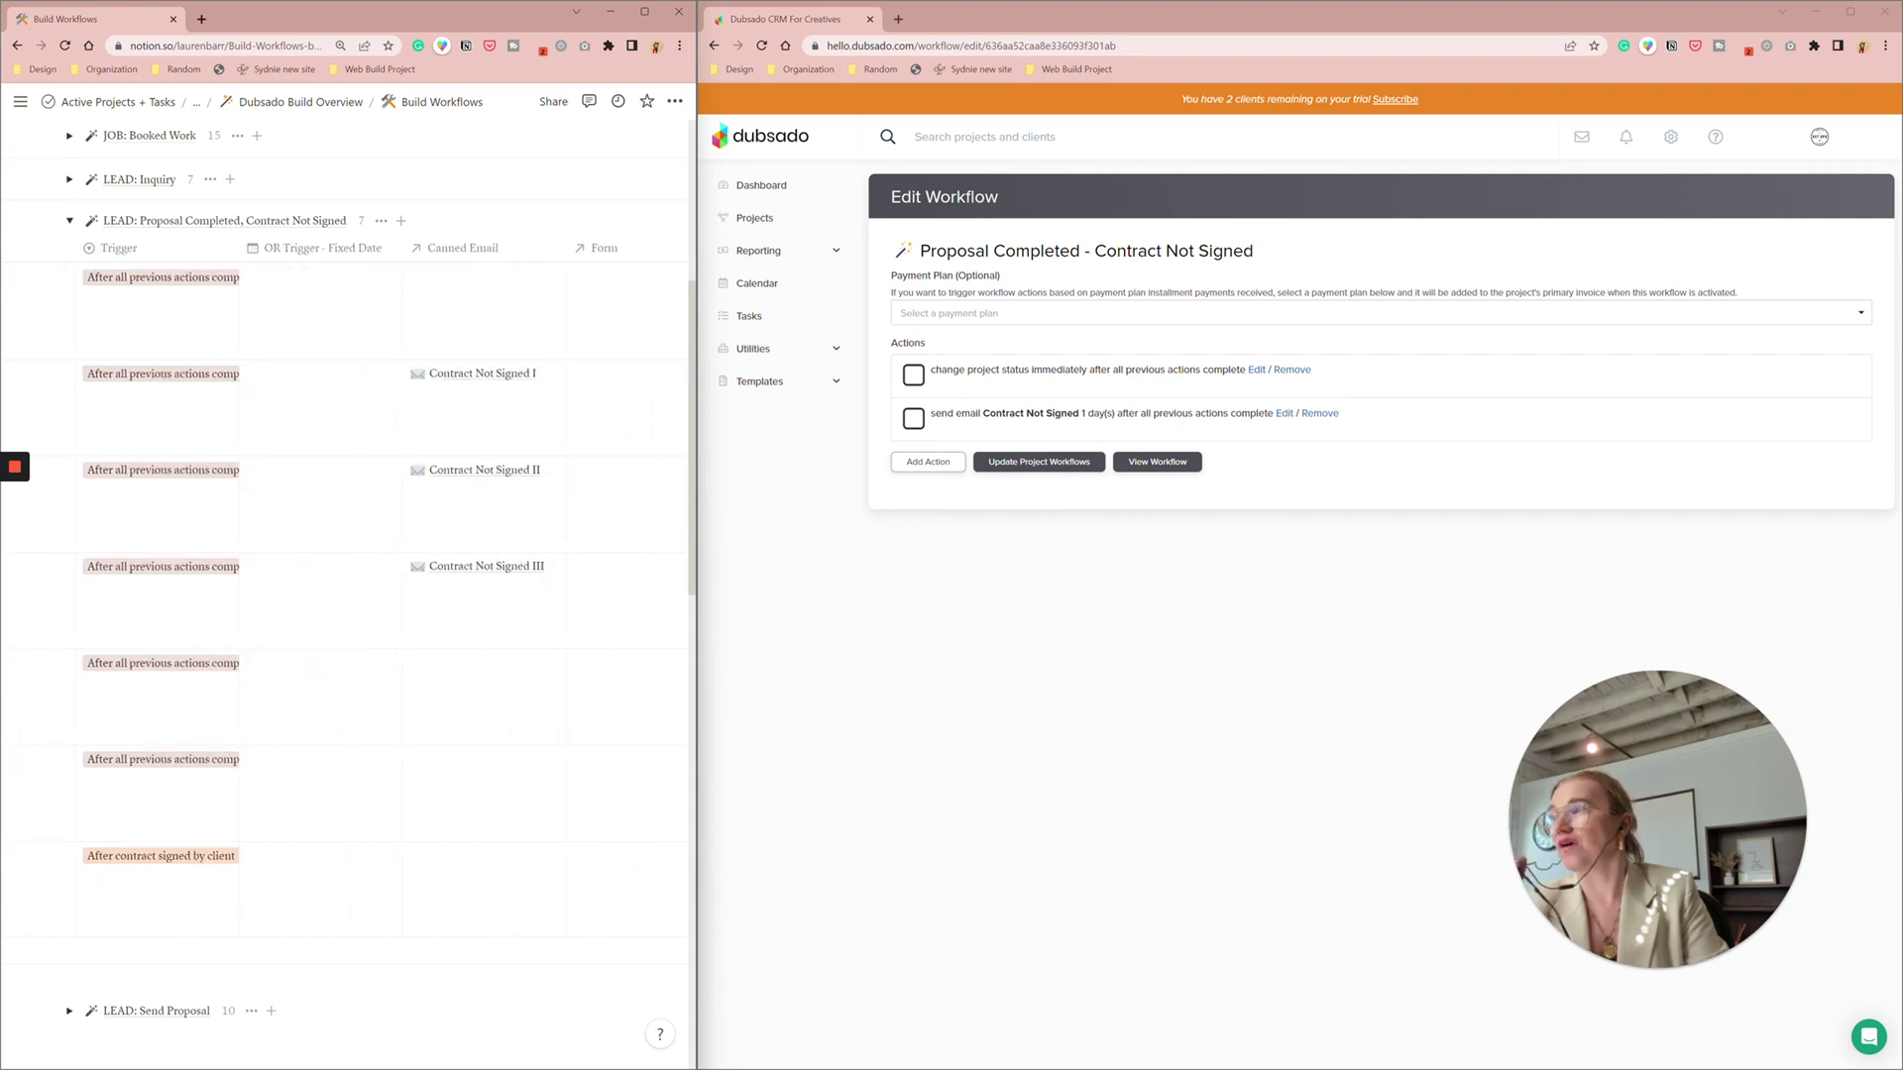
click(484, 470)
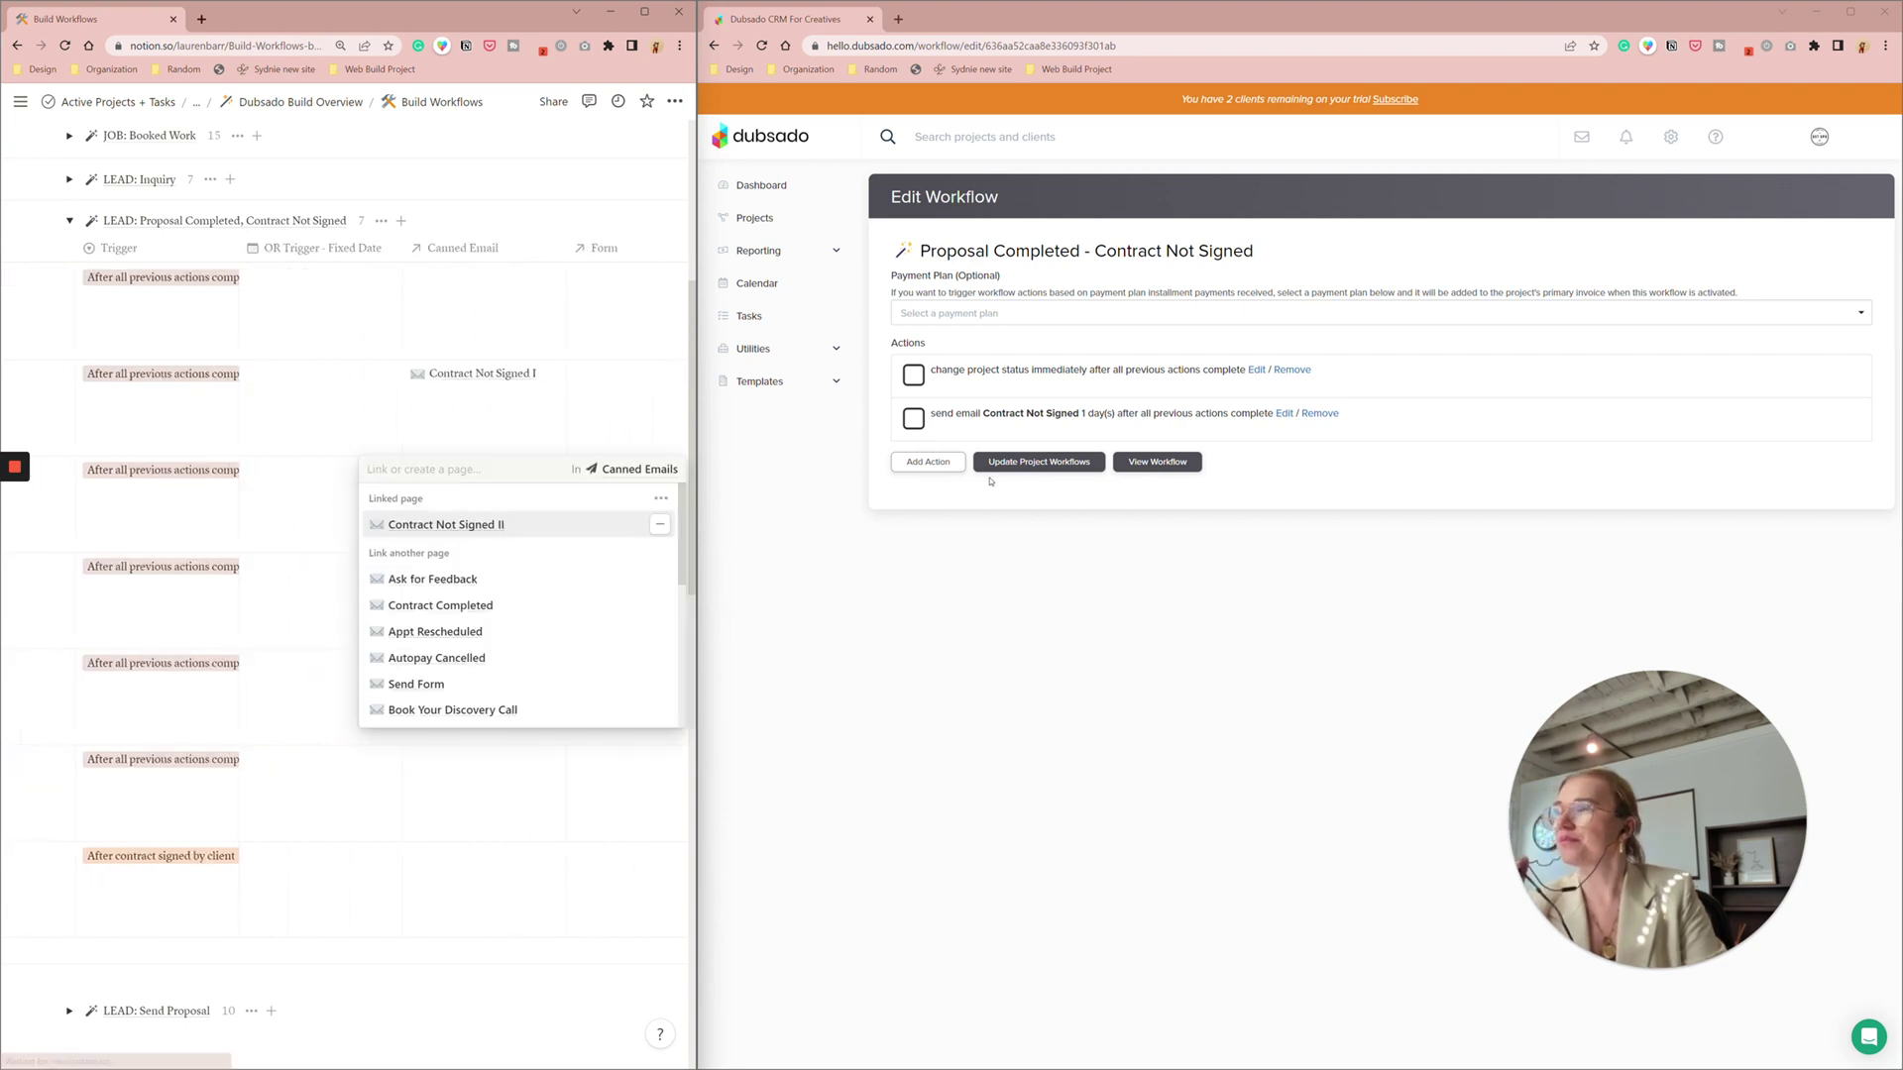
Add another Send Email action delayed 5 days
click(935, 464)
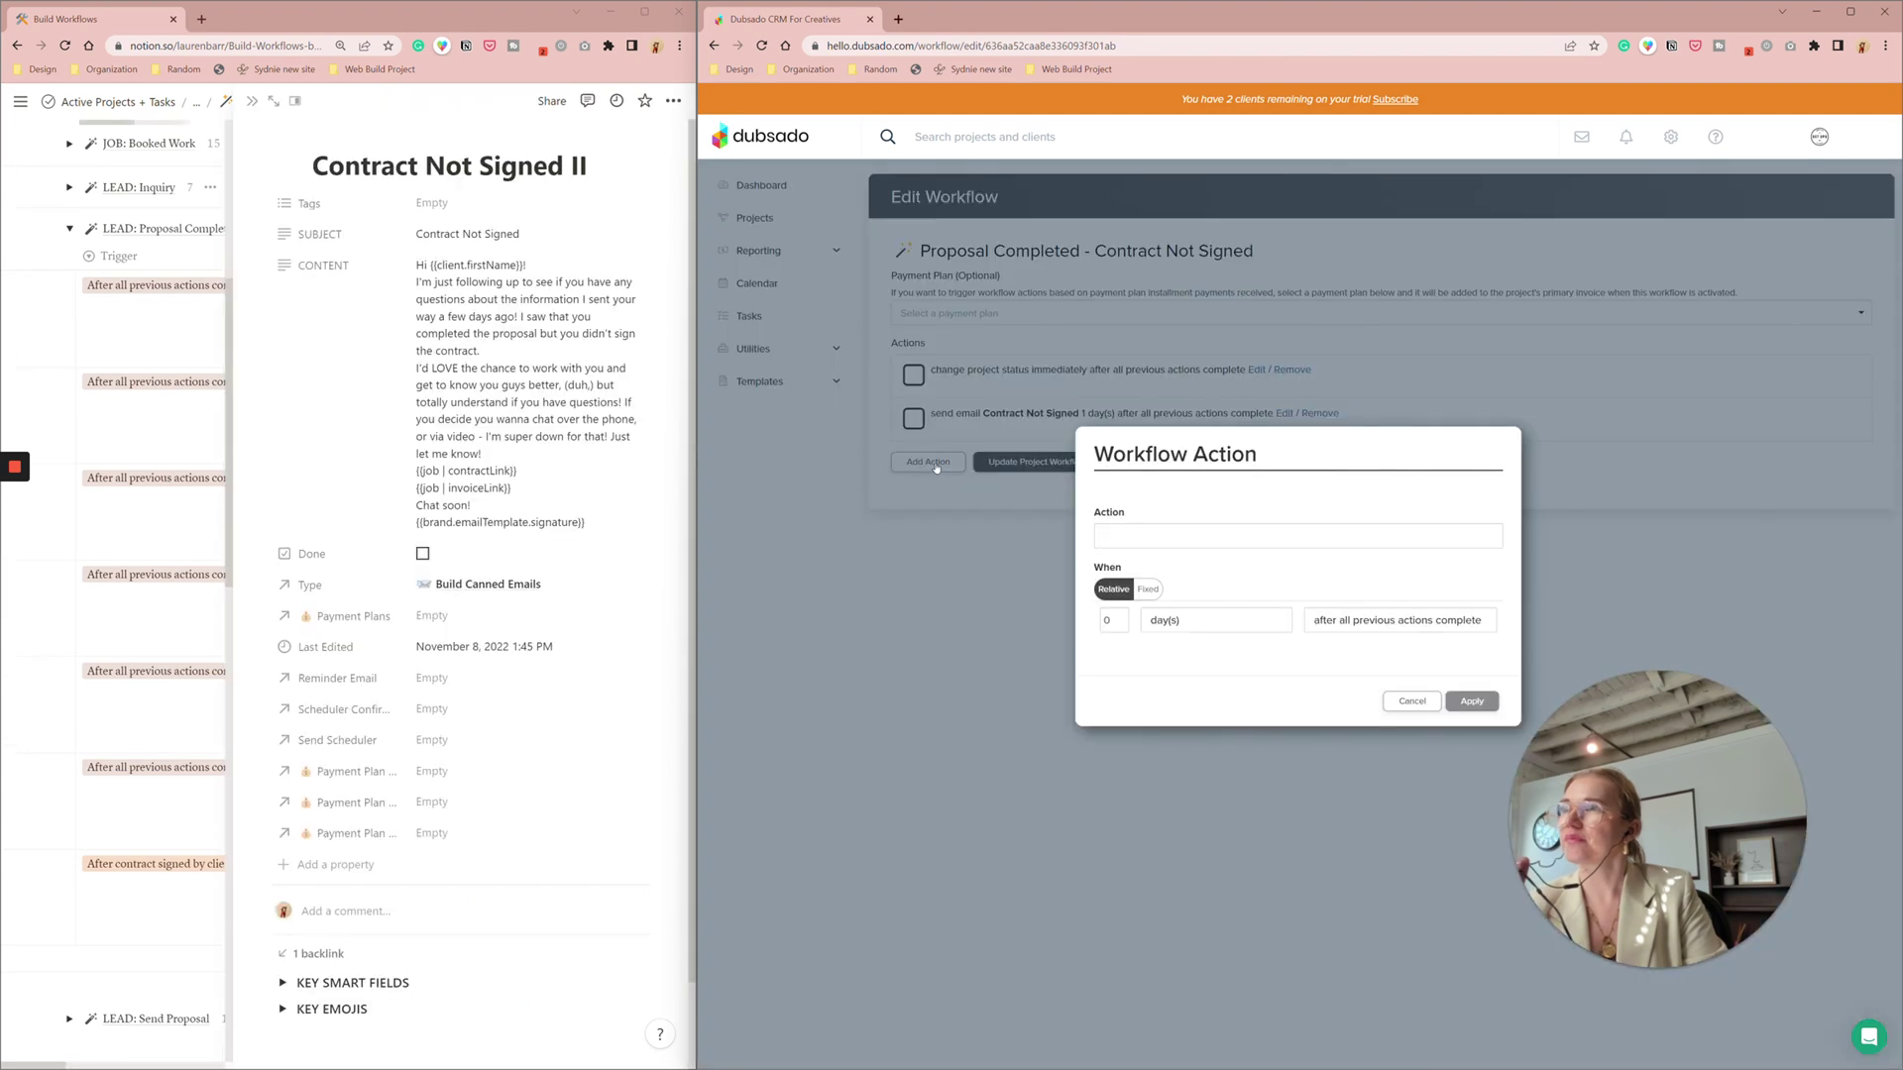
click(1159, 536)
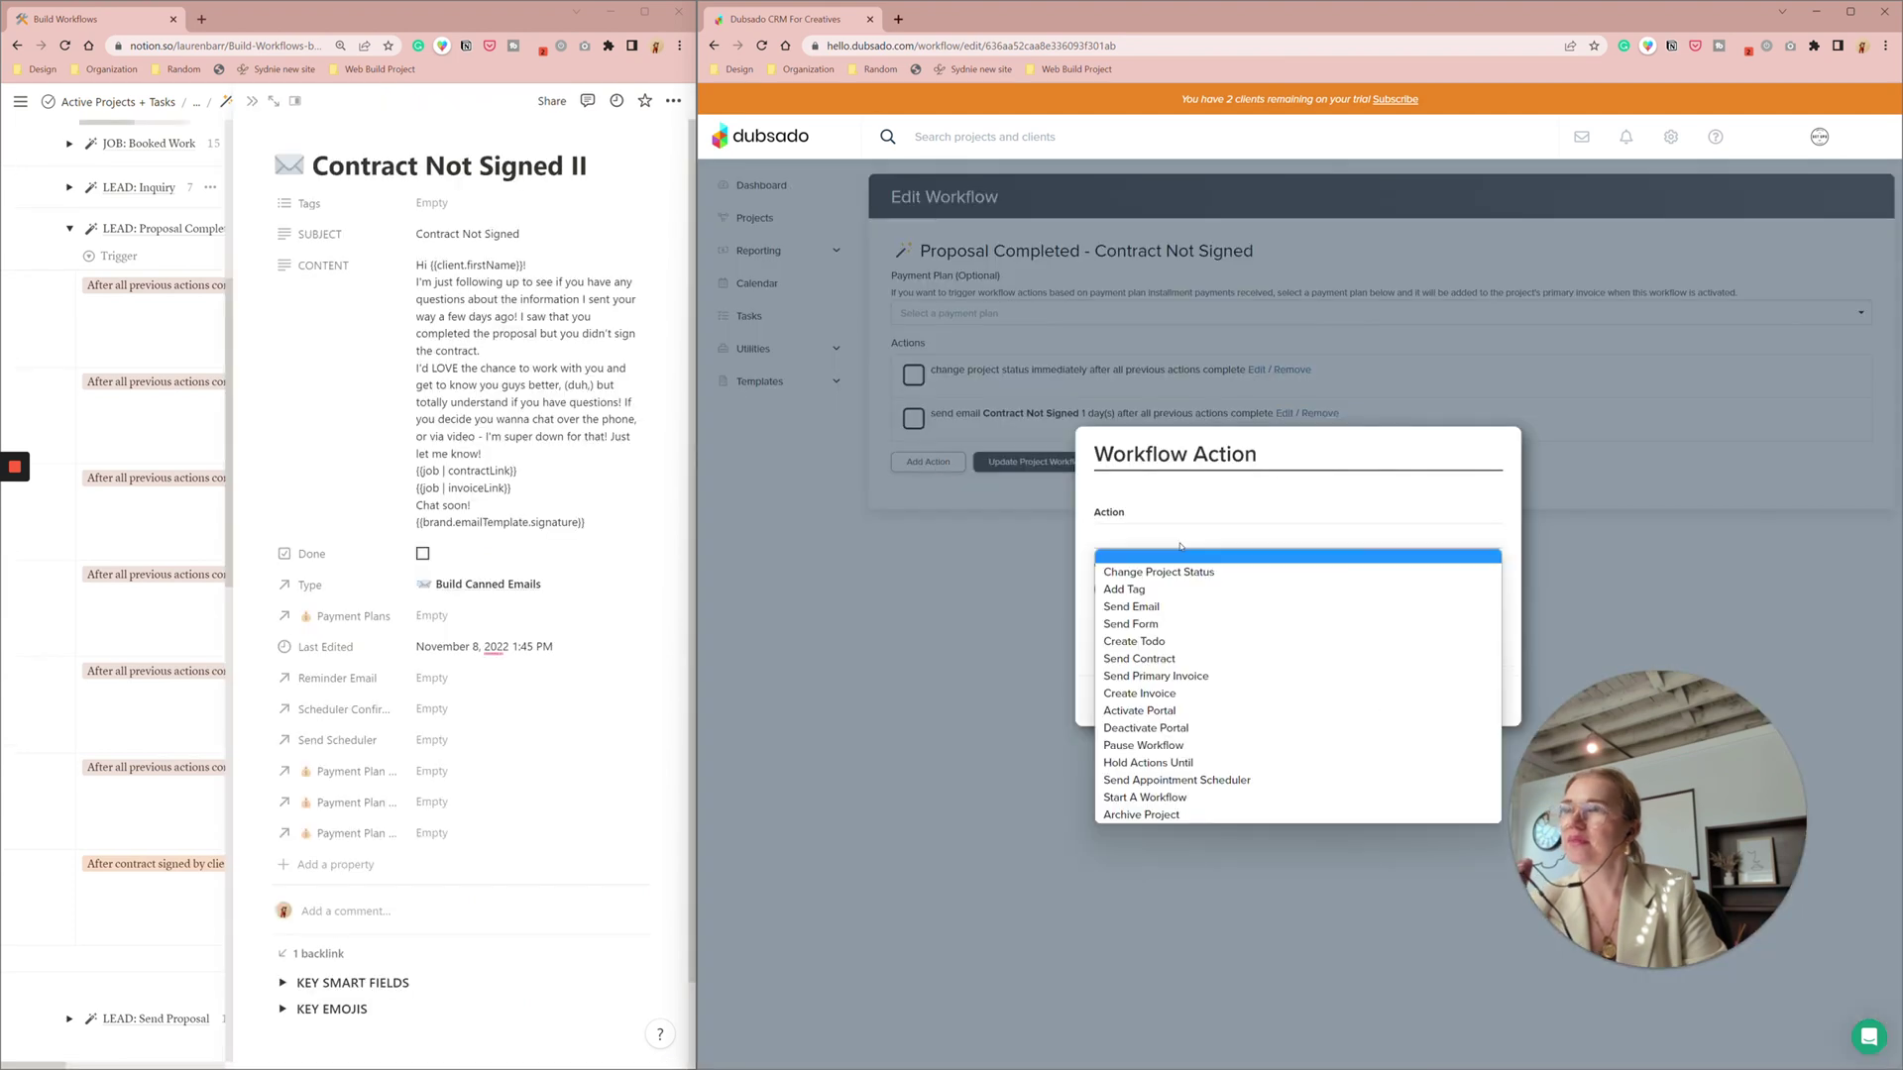
click(1166, 611)
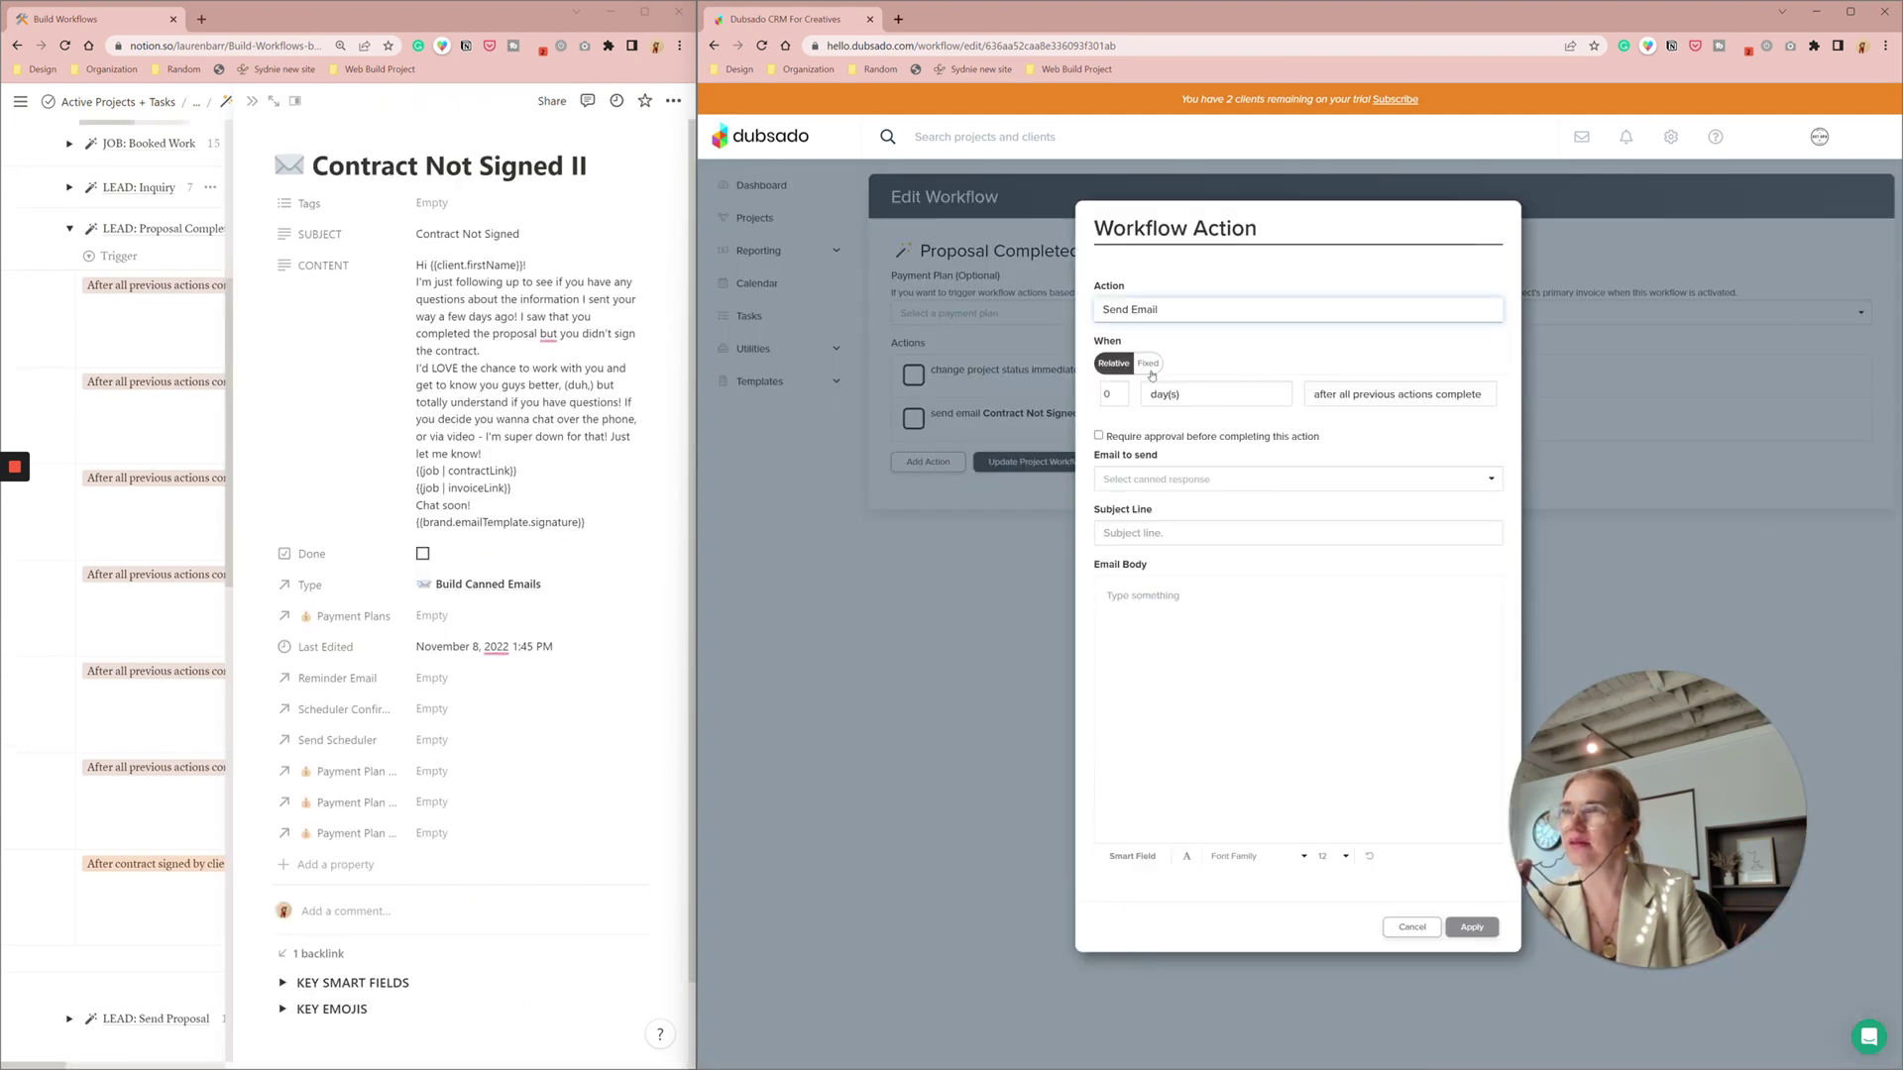
click(1118, 394)
text(4)
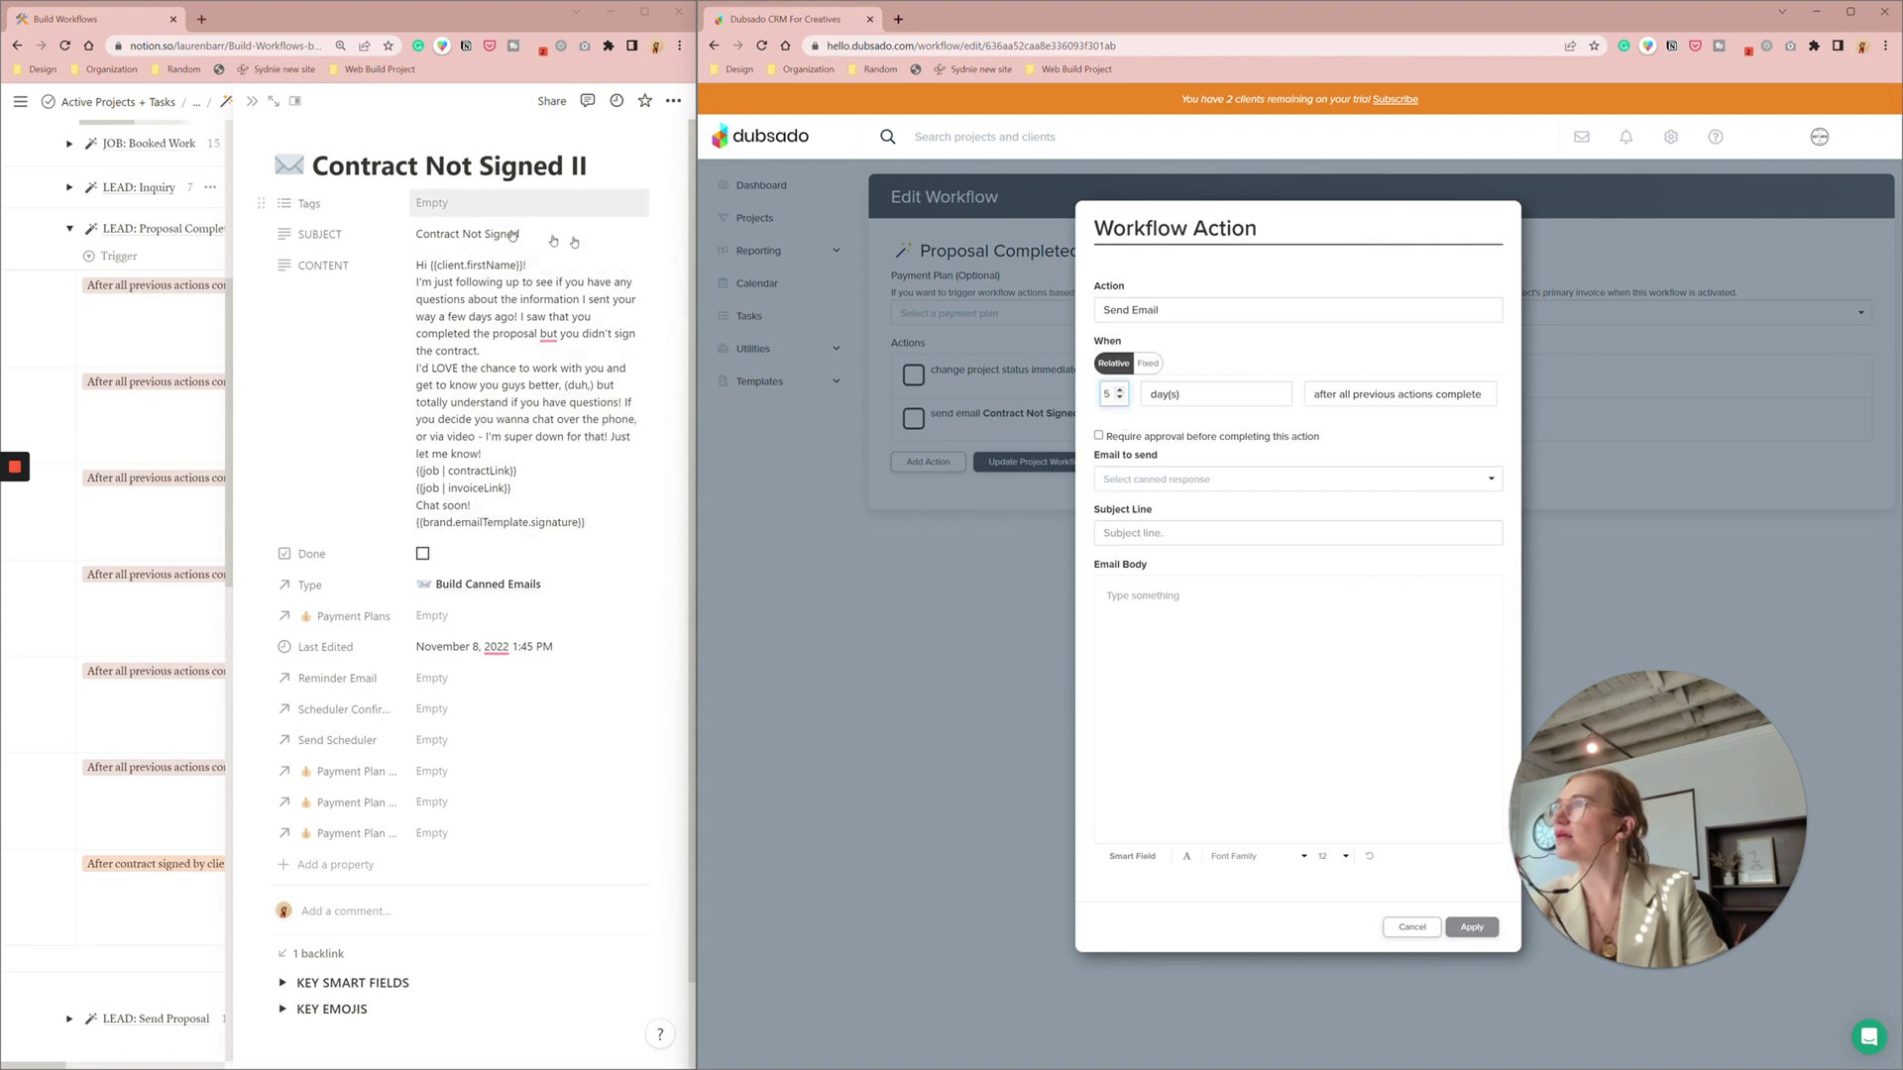
Paste the 'Contract Not Signed' subject and the follow-up text from Notion into the email
click(645, 236)
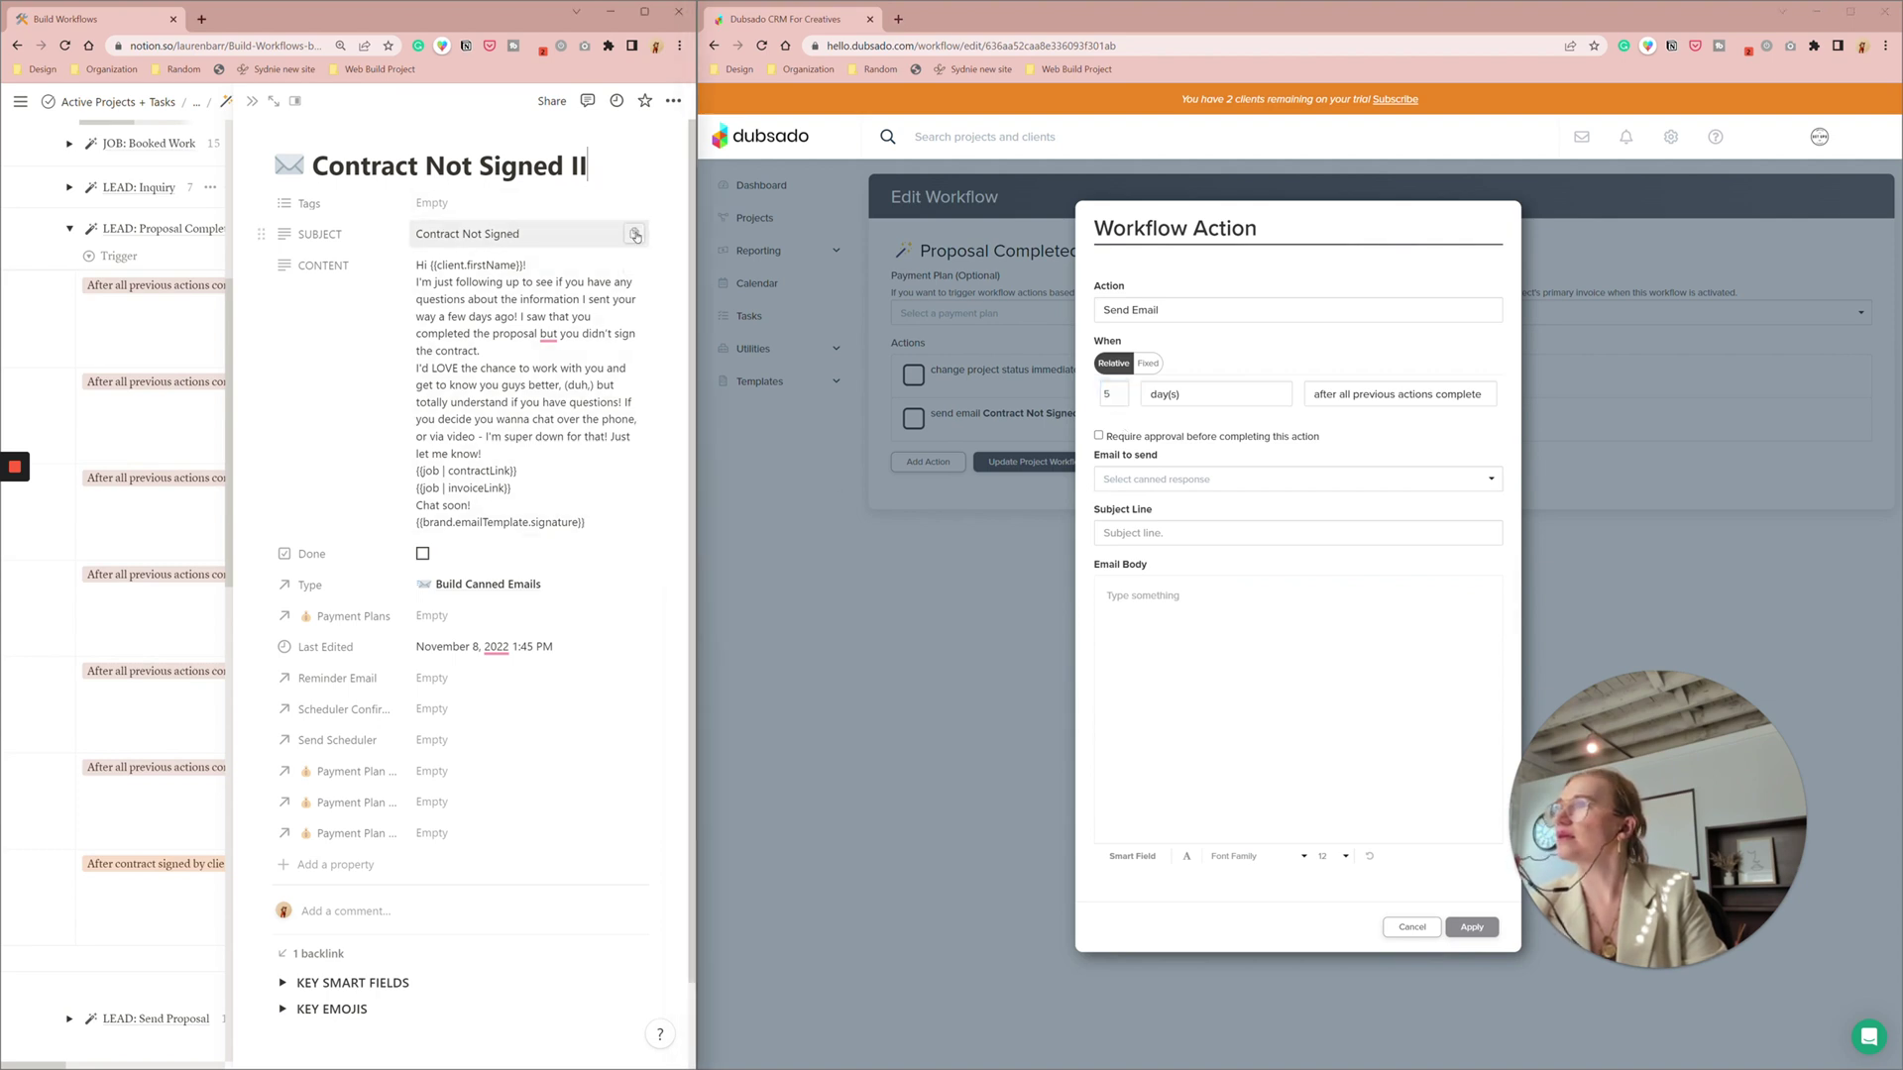
click(1188, 542)
key(ctrl+v)
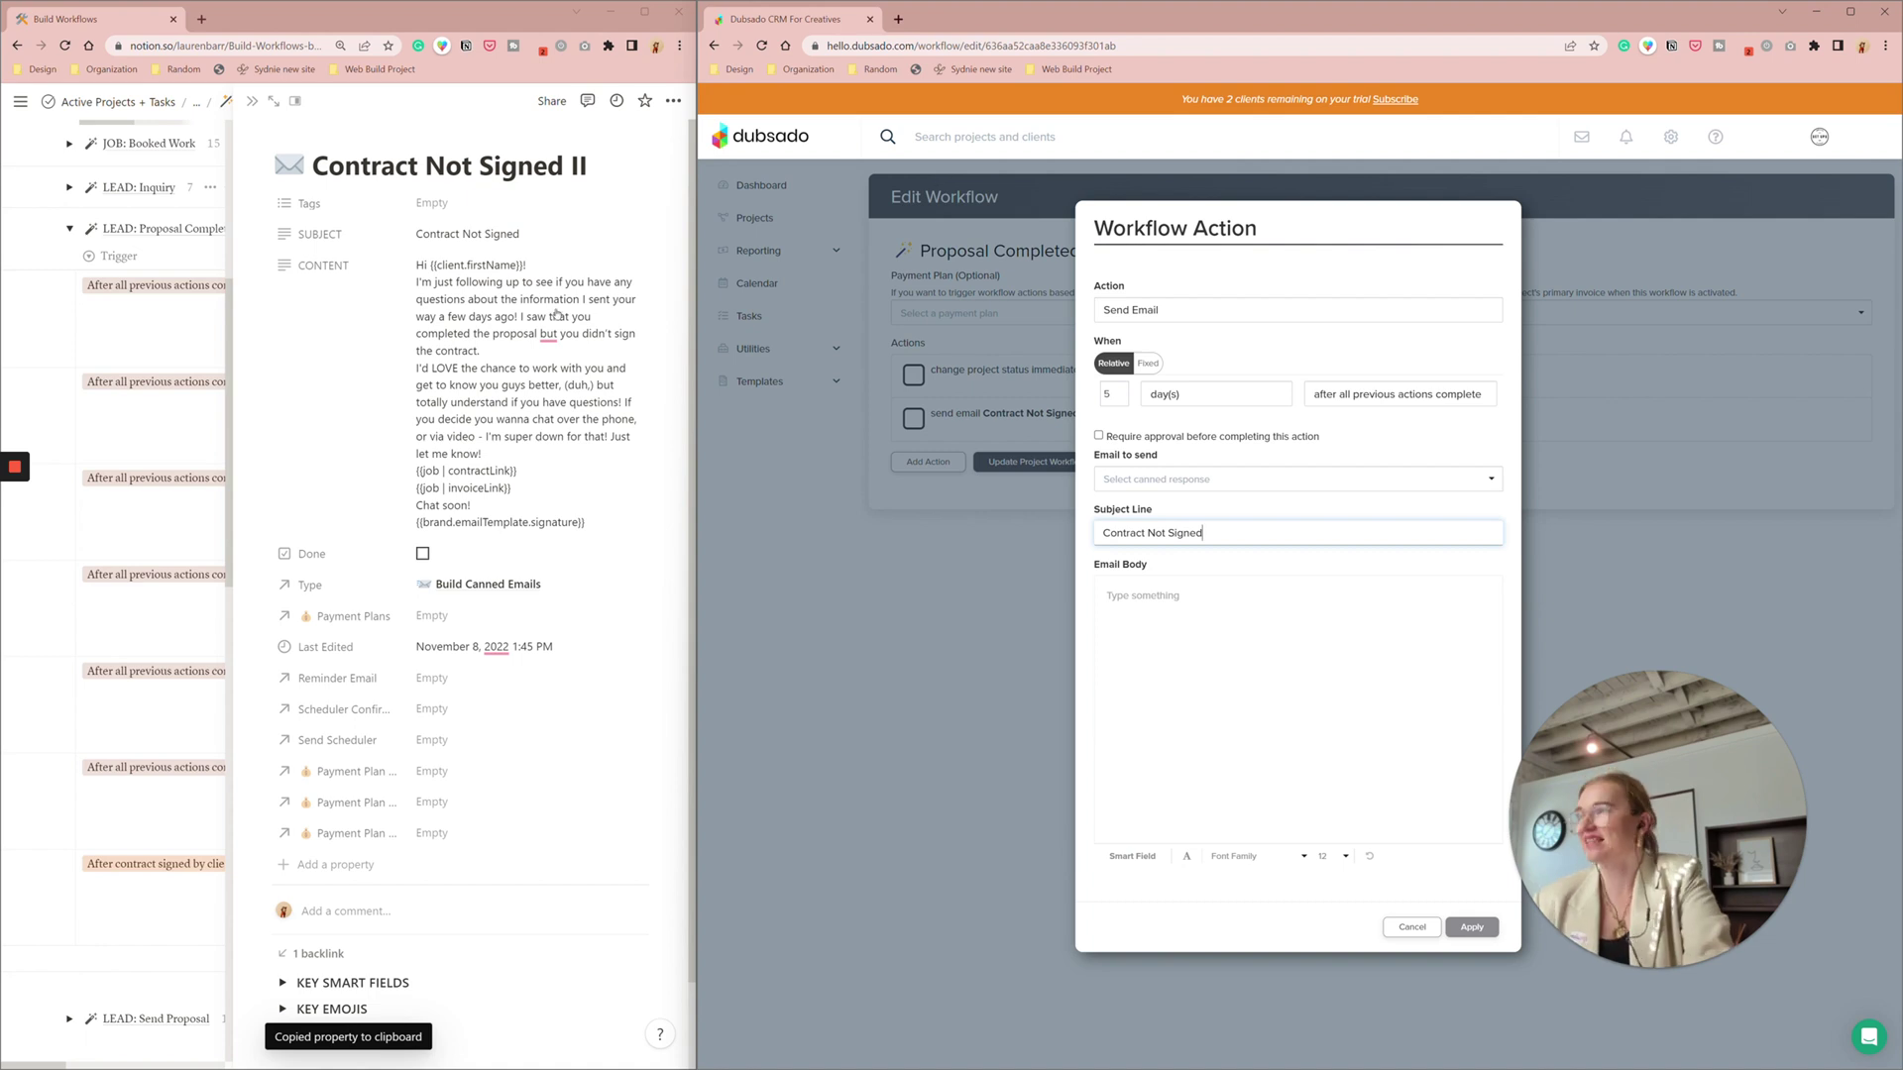
click(634, 241)
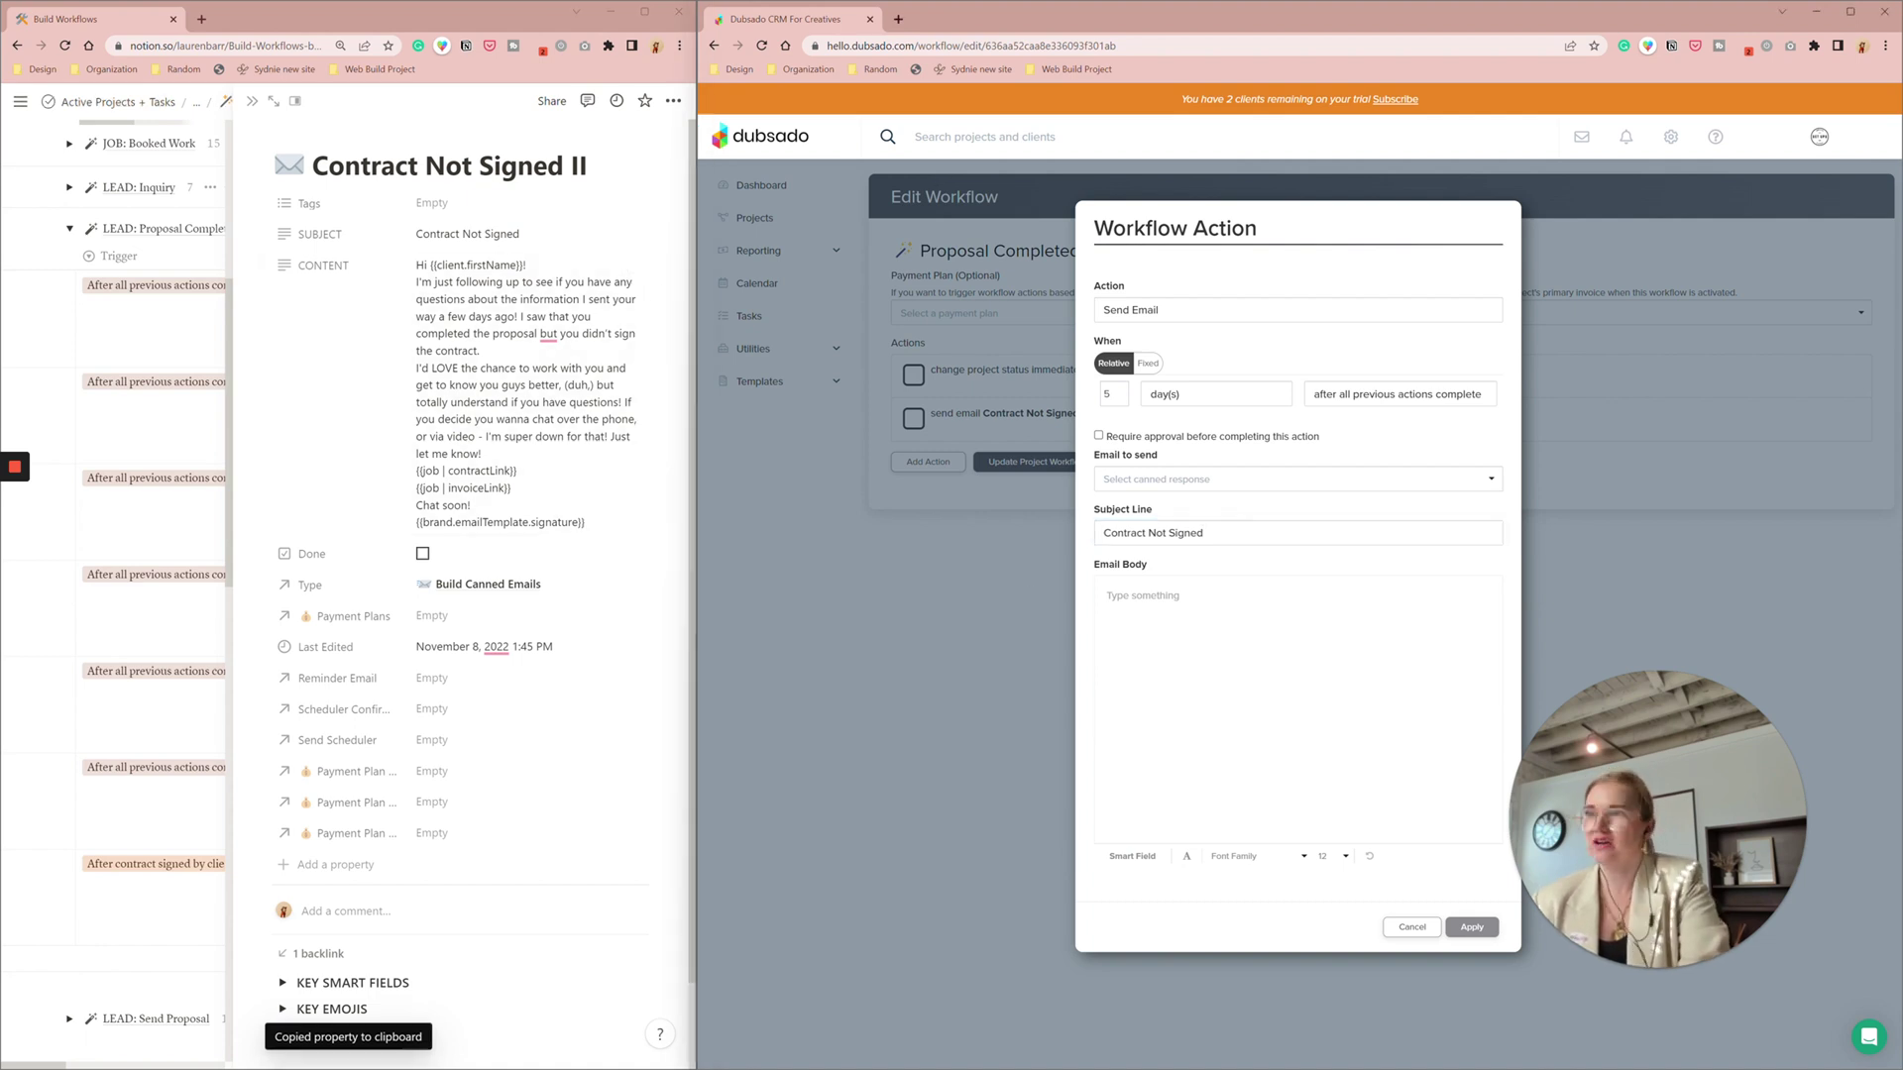
key(ctrl+v)
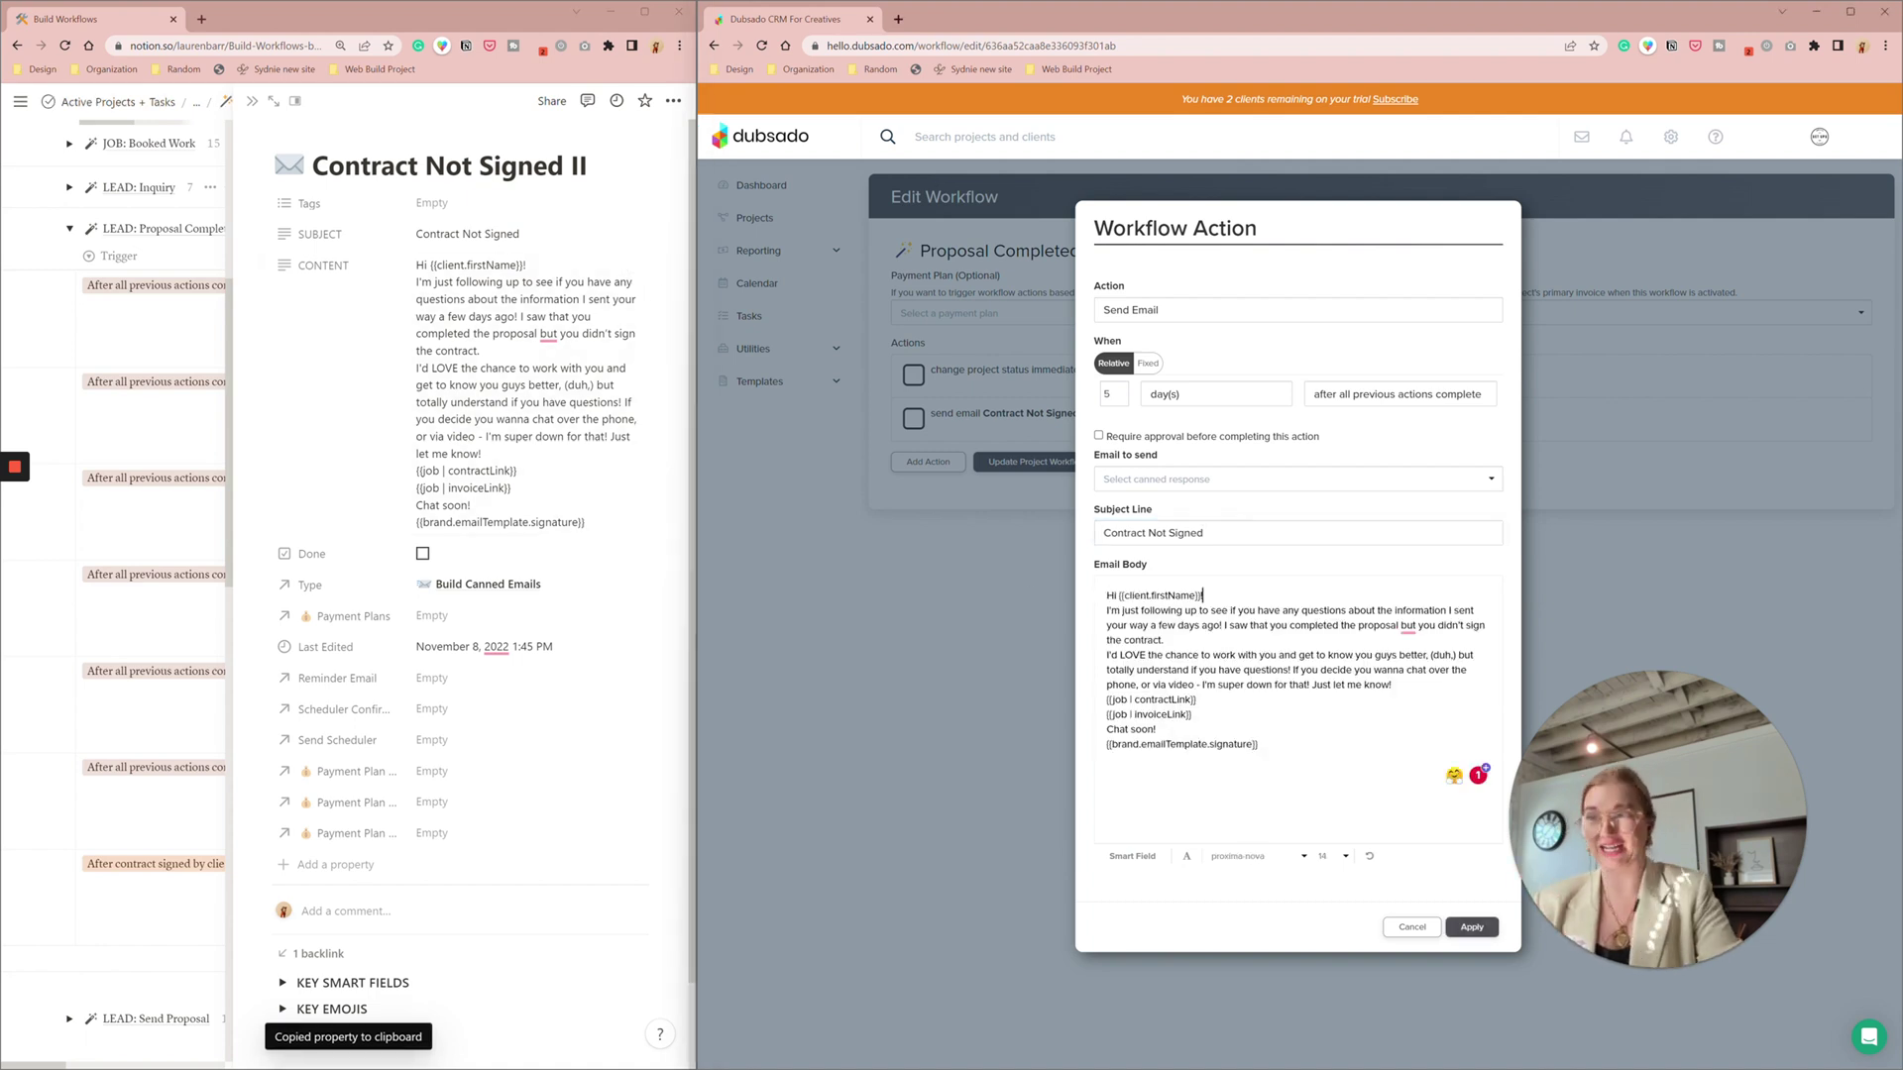
Add blank lines around the greeting, paragraph and links, then apply the 5-day email
key(Return)
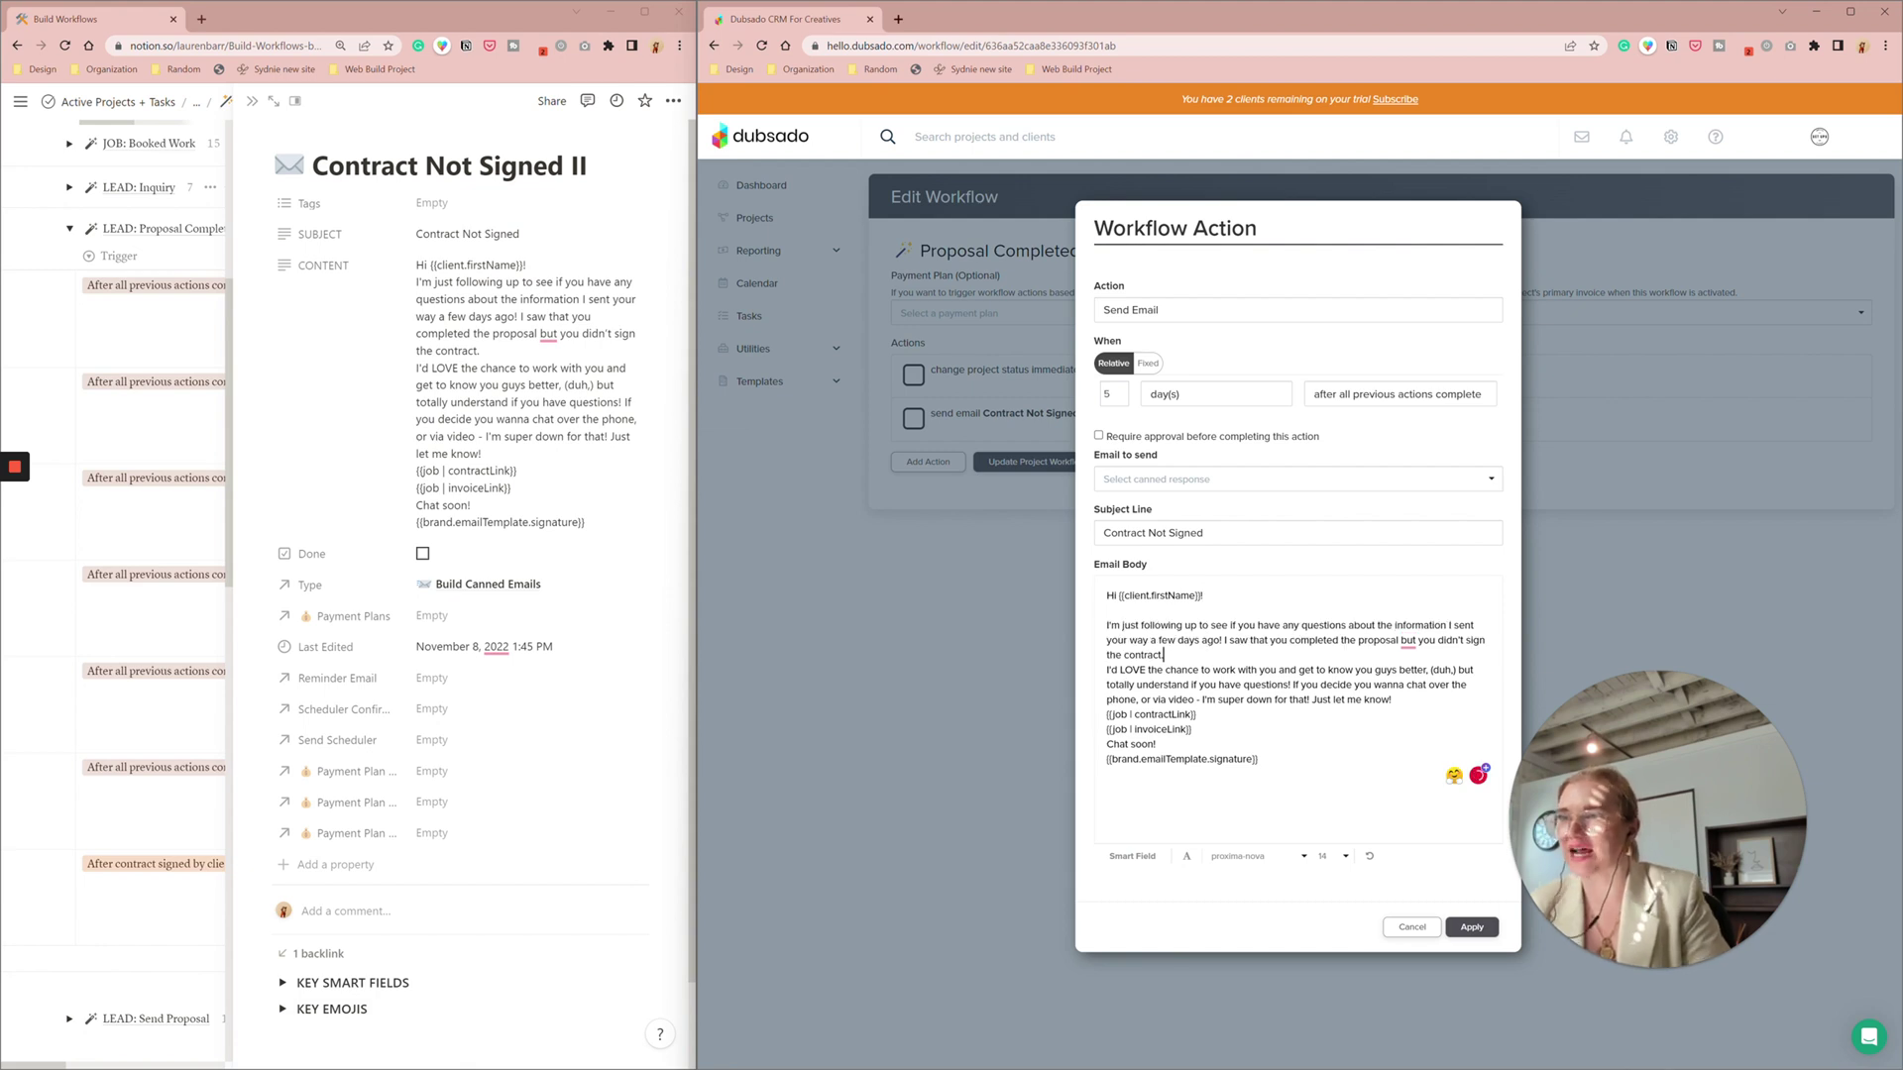
key(Return)
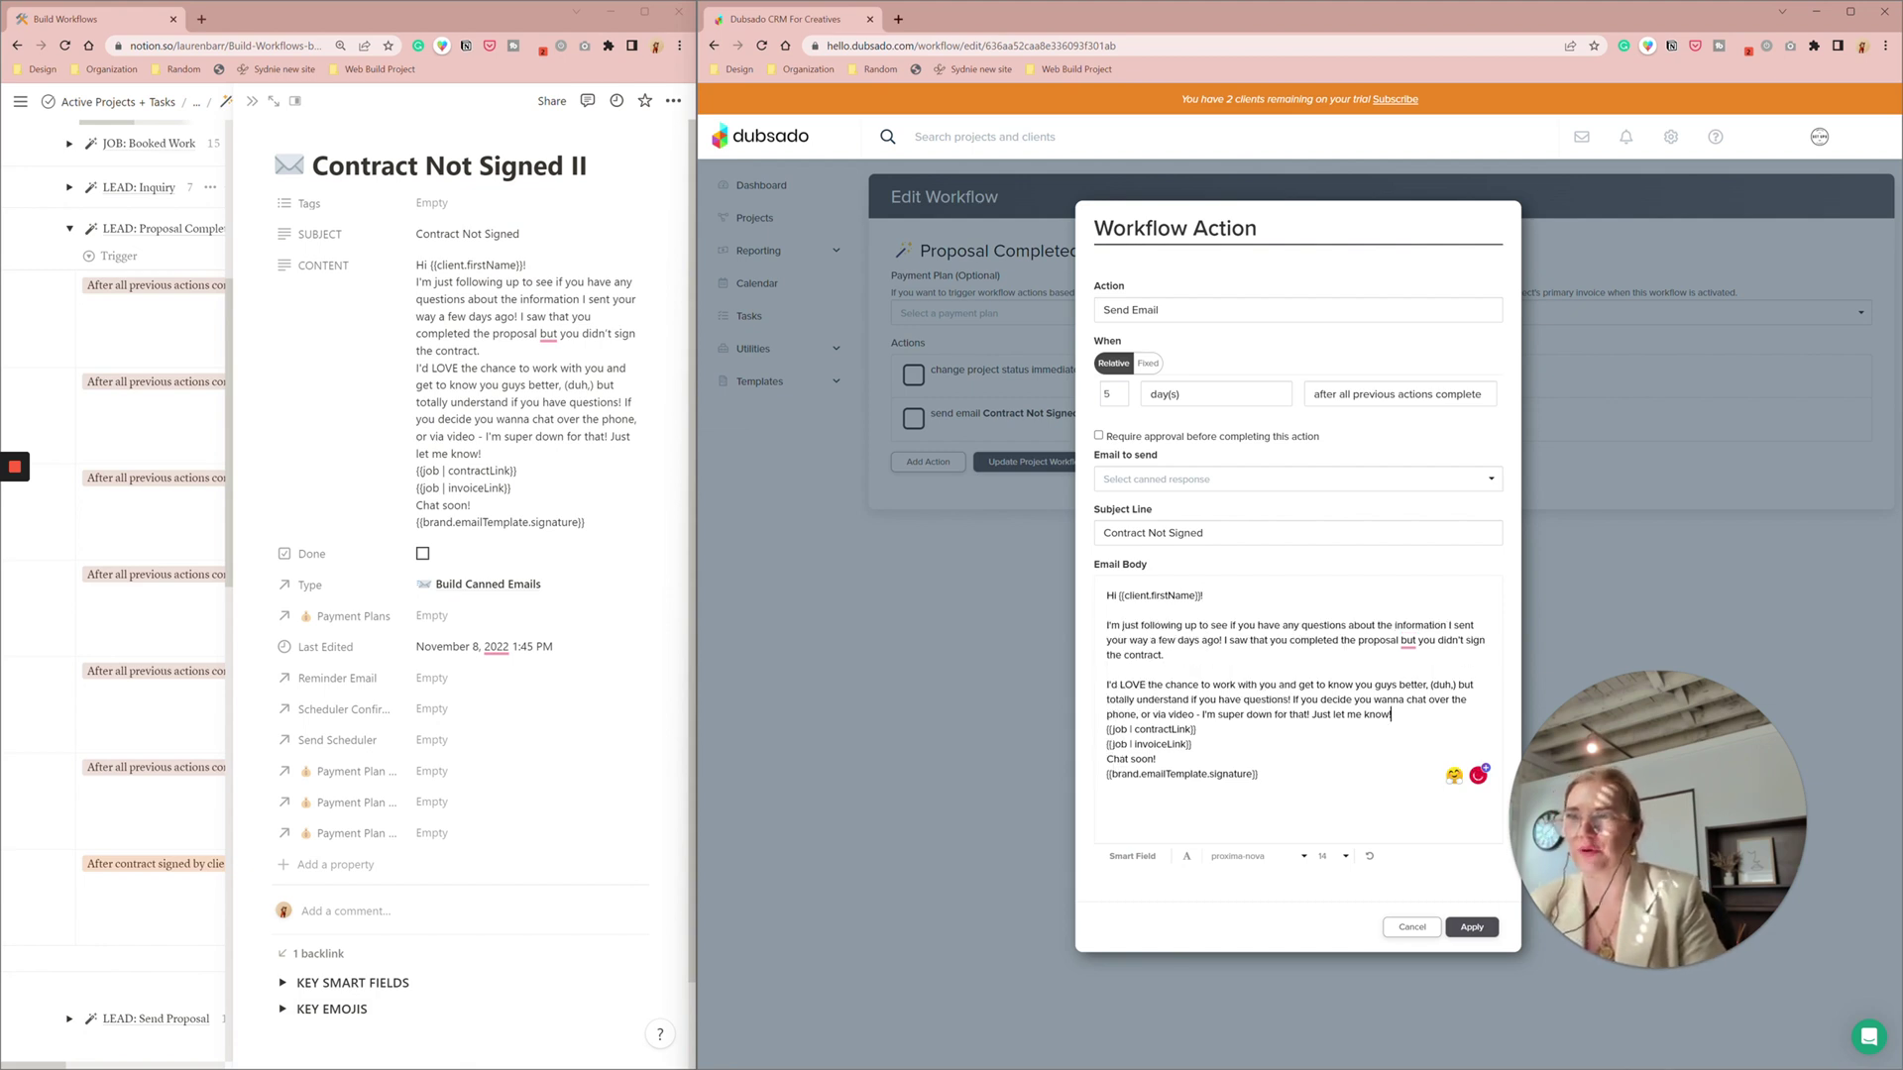
key(Return)
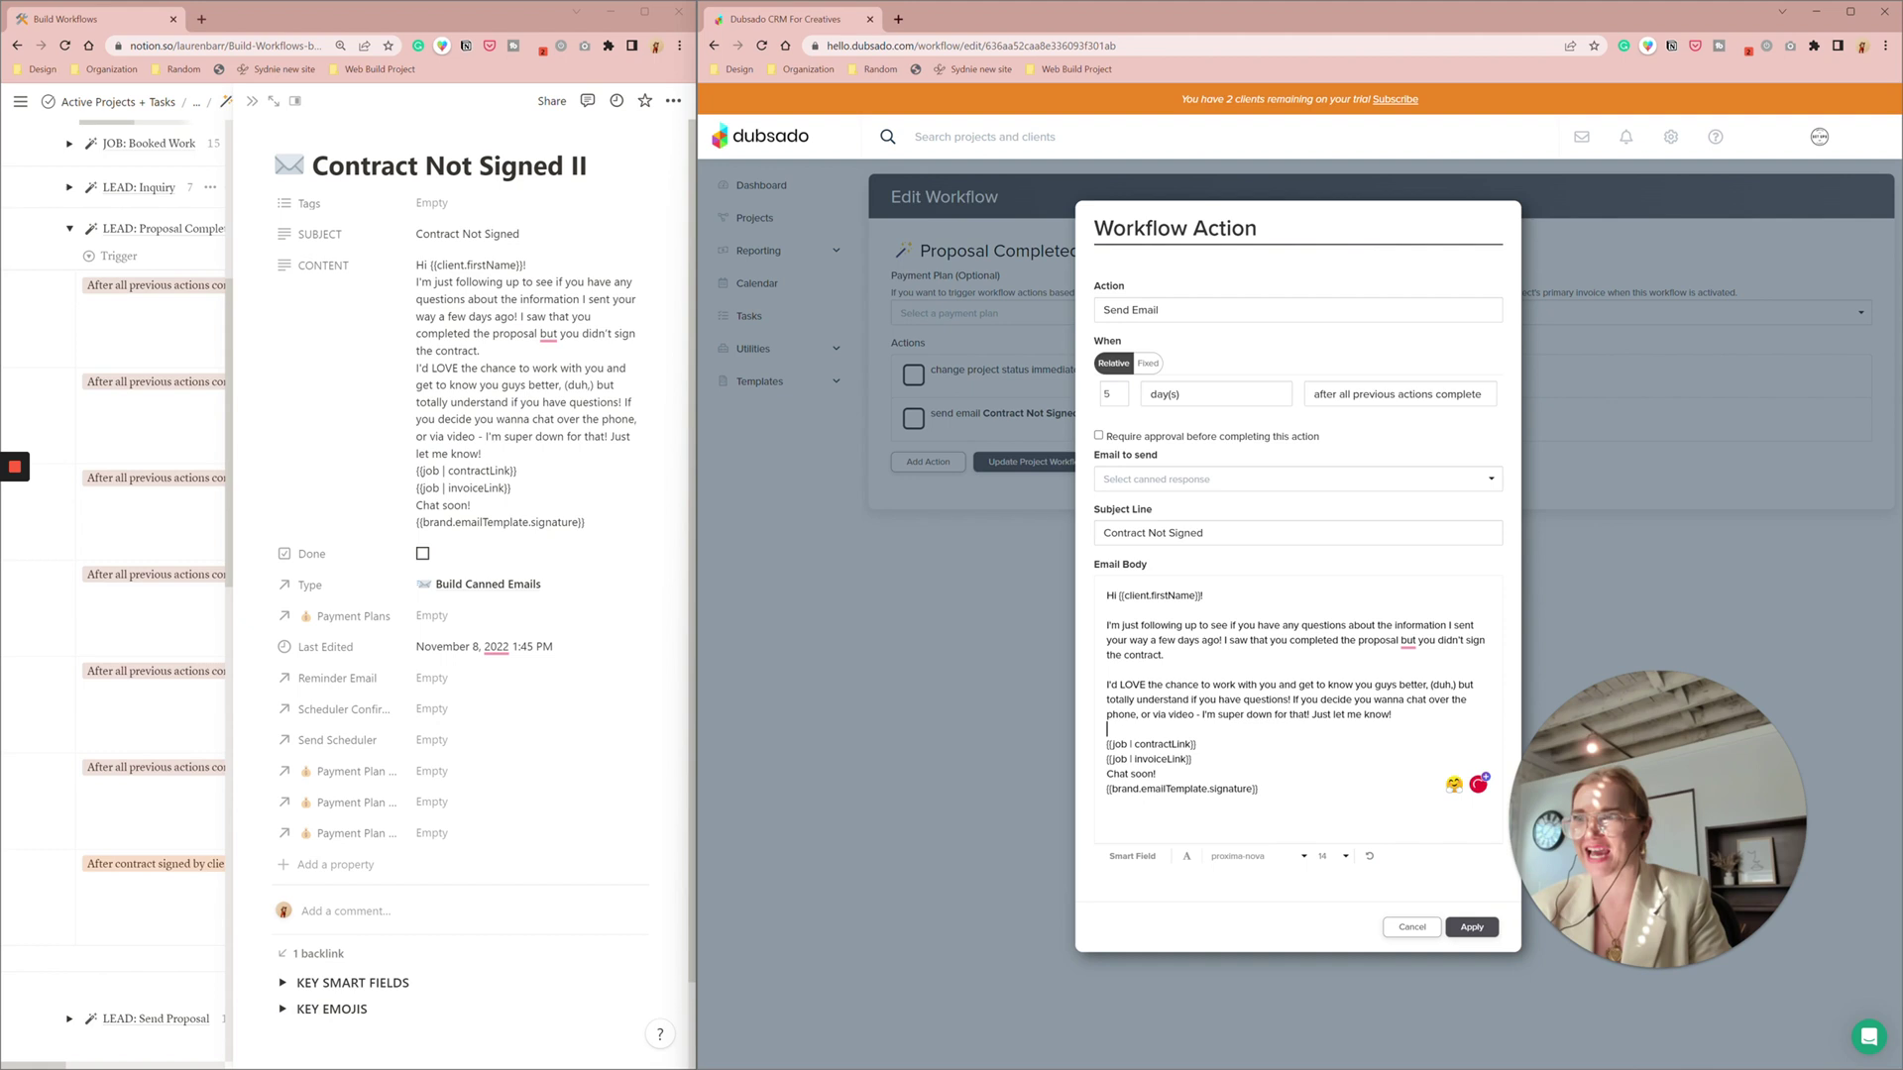
key(Return)
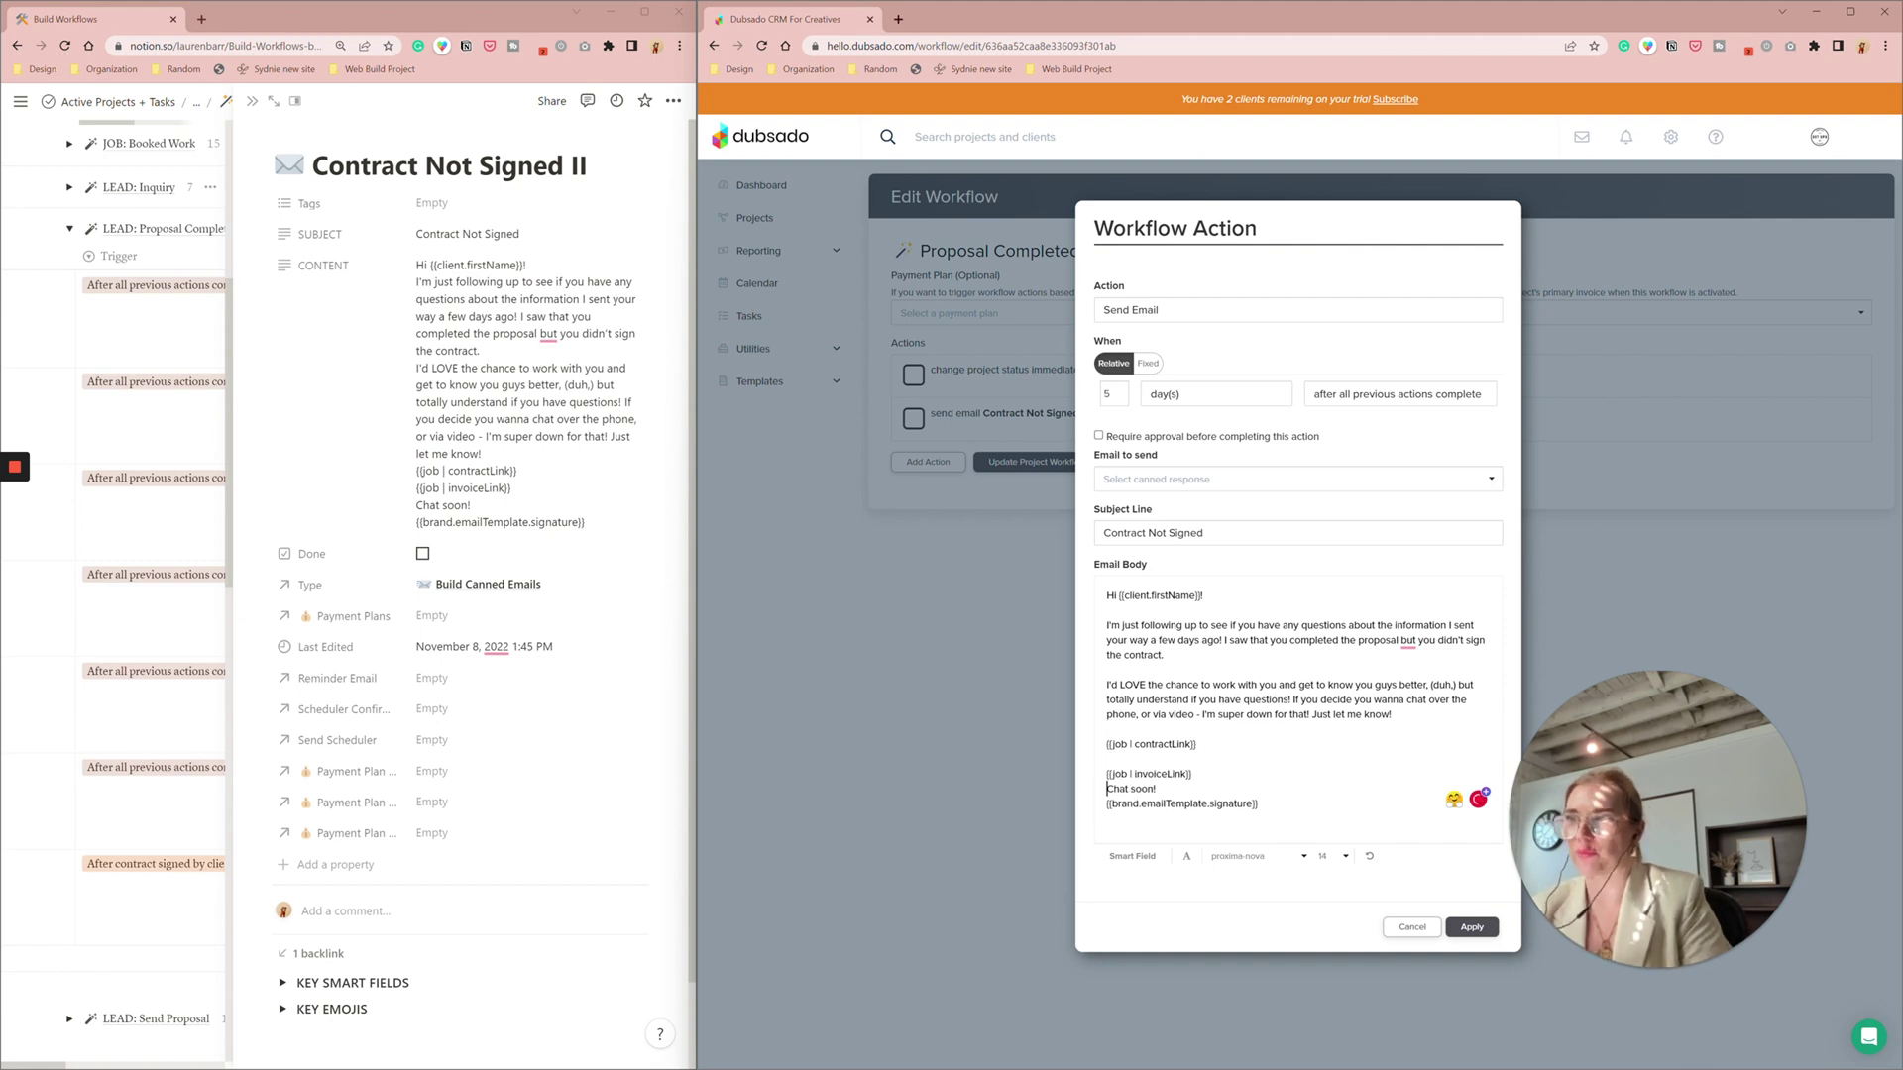
key(Return)
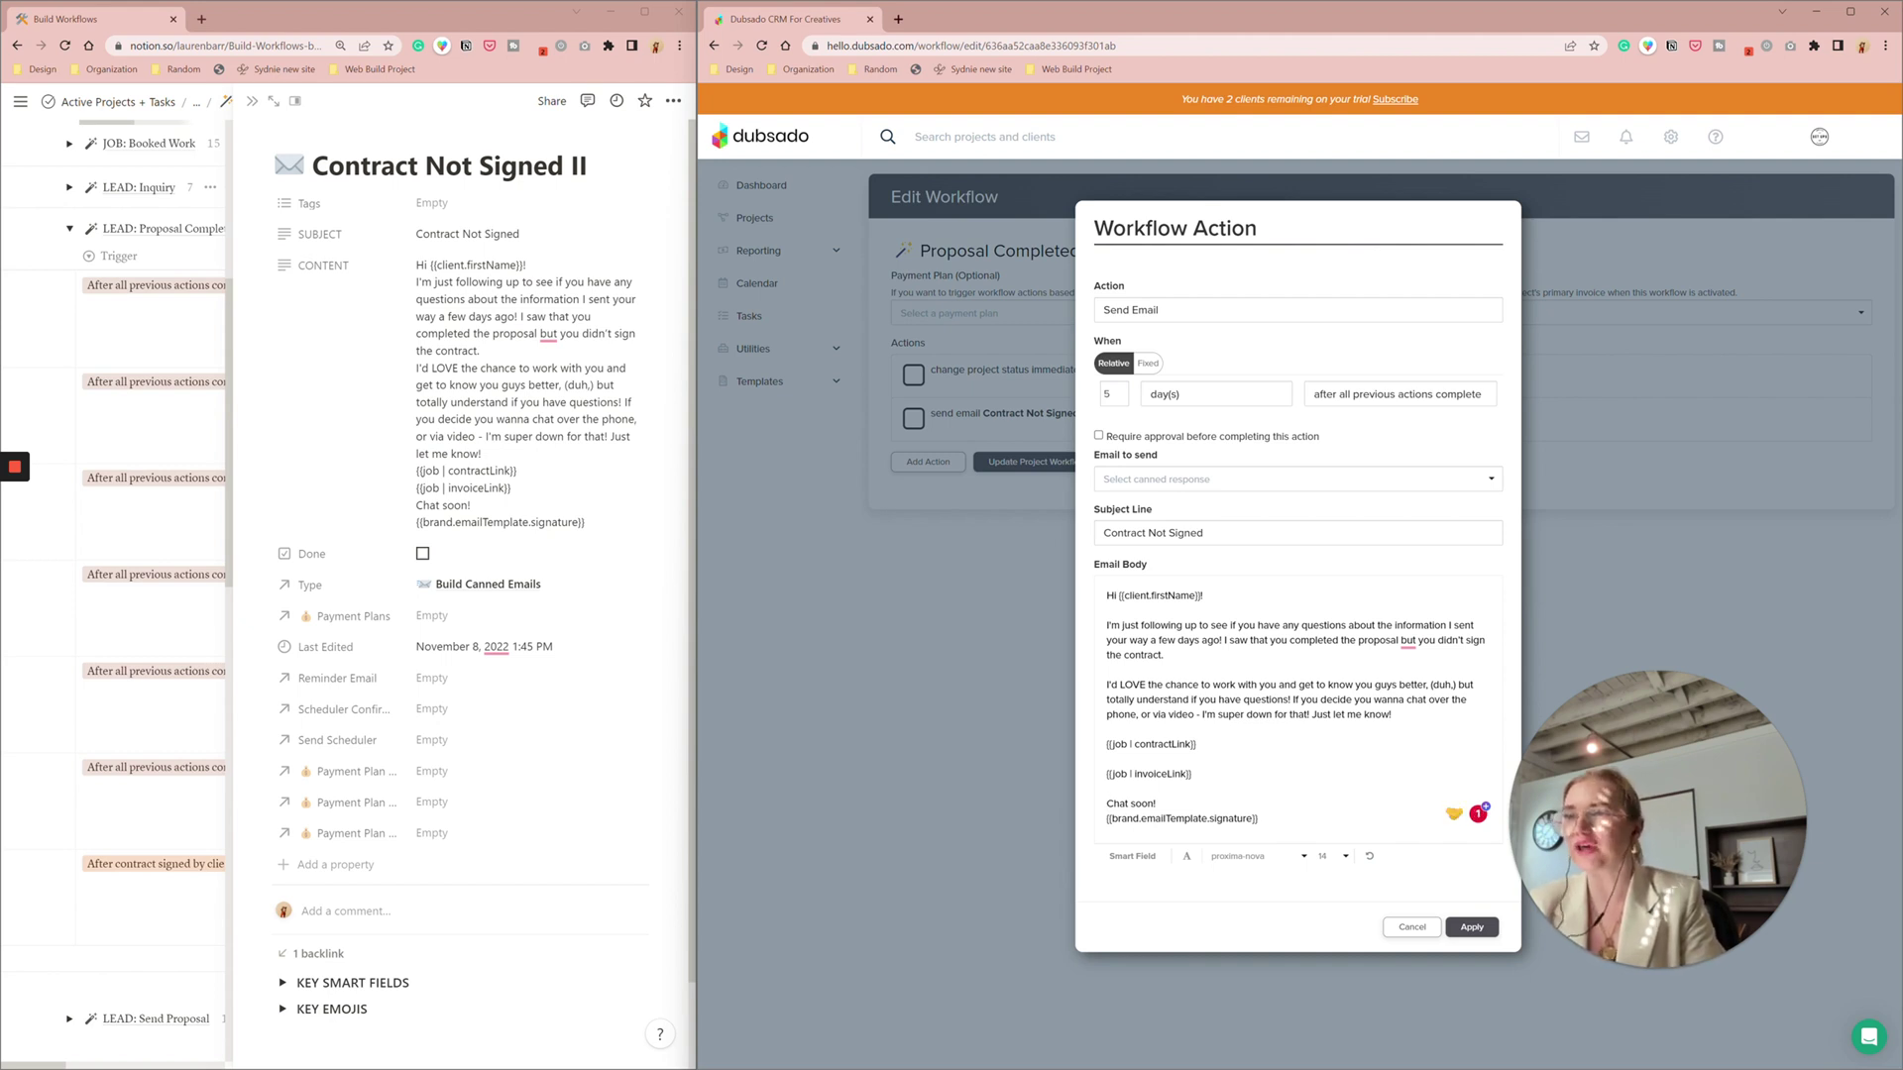
click(1473, 928)
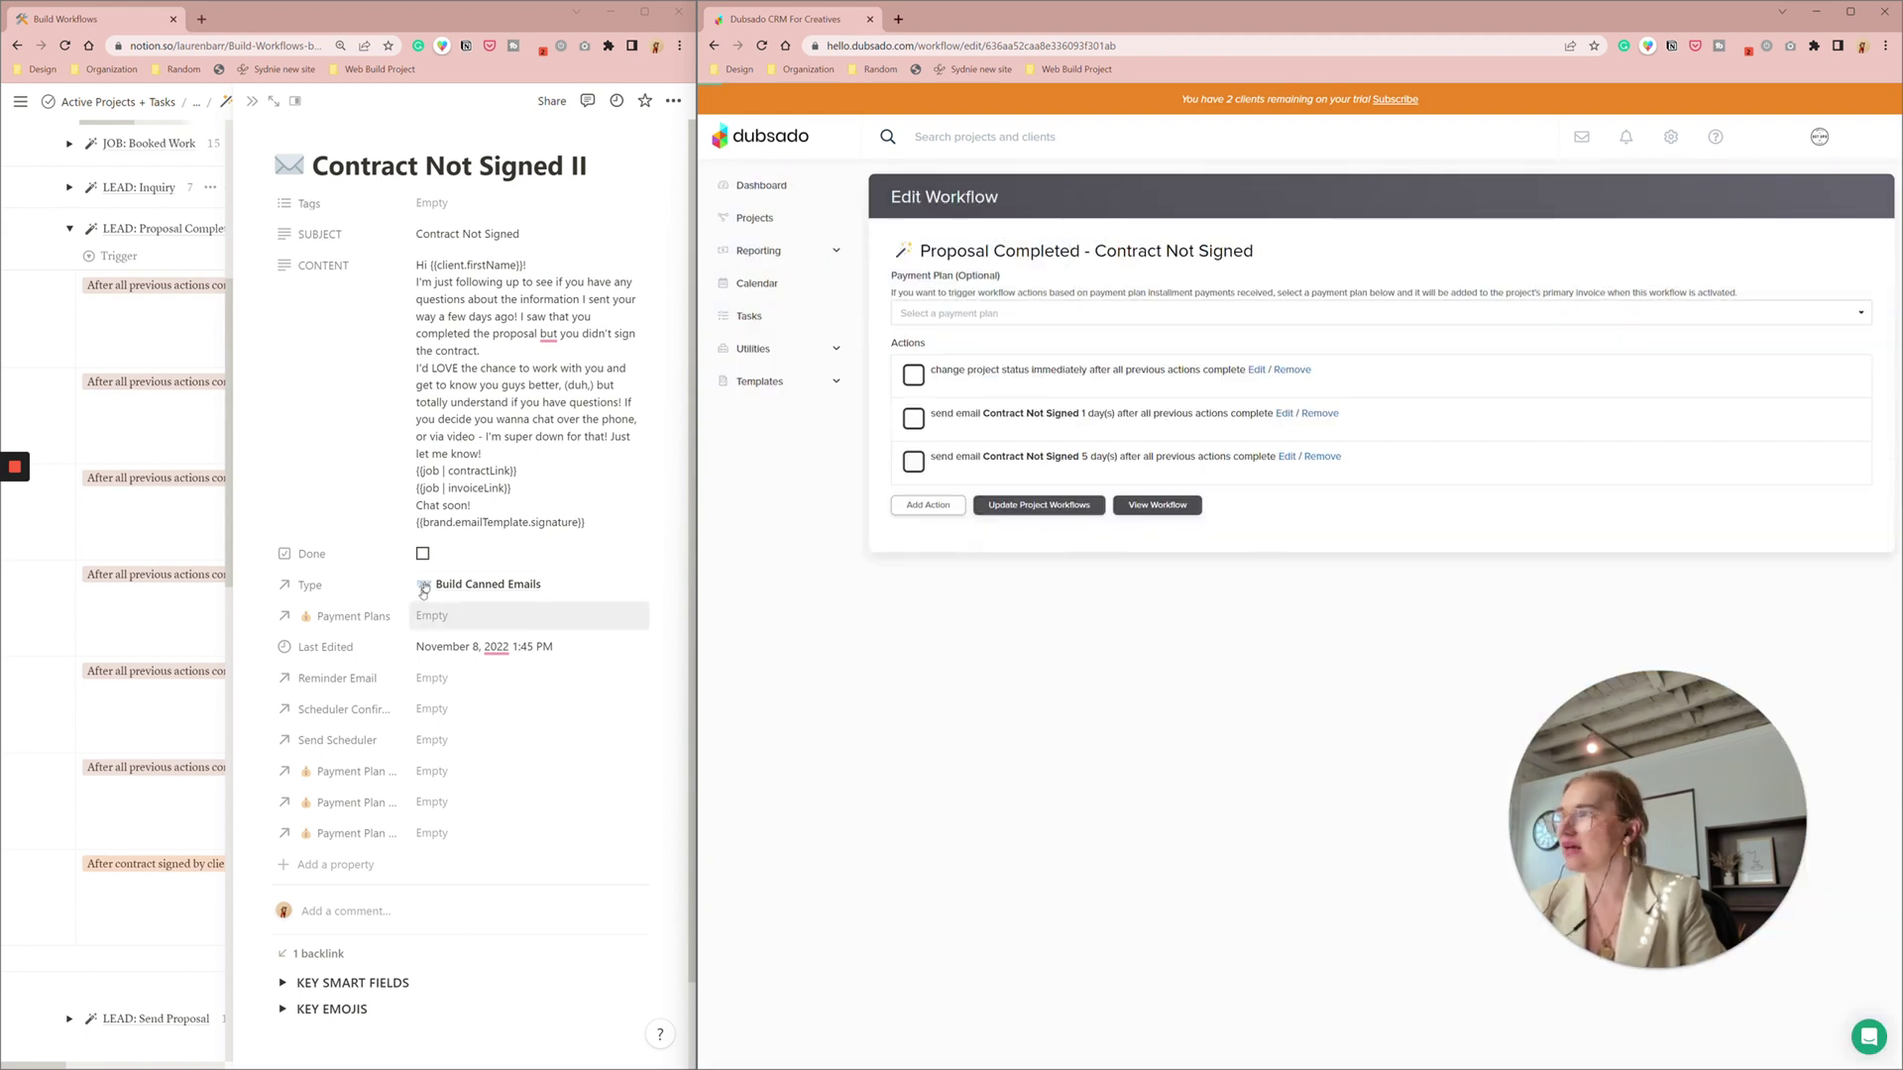
click(422, 553)
key(Escape)
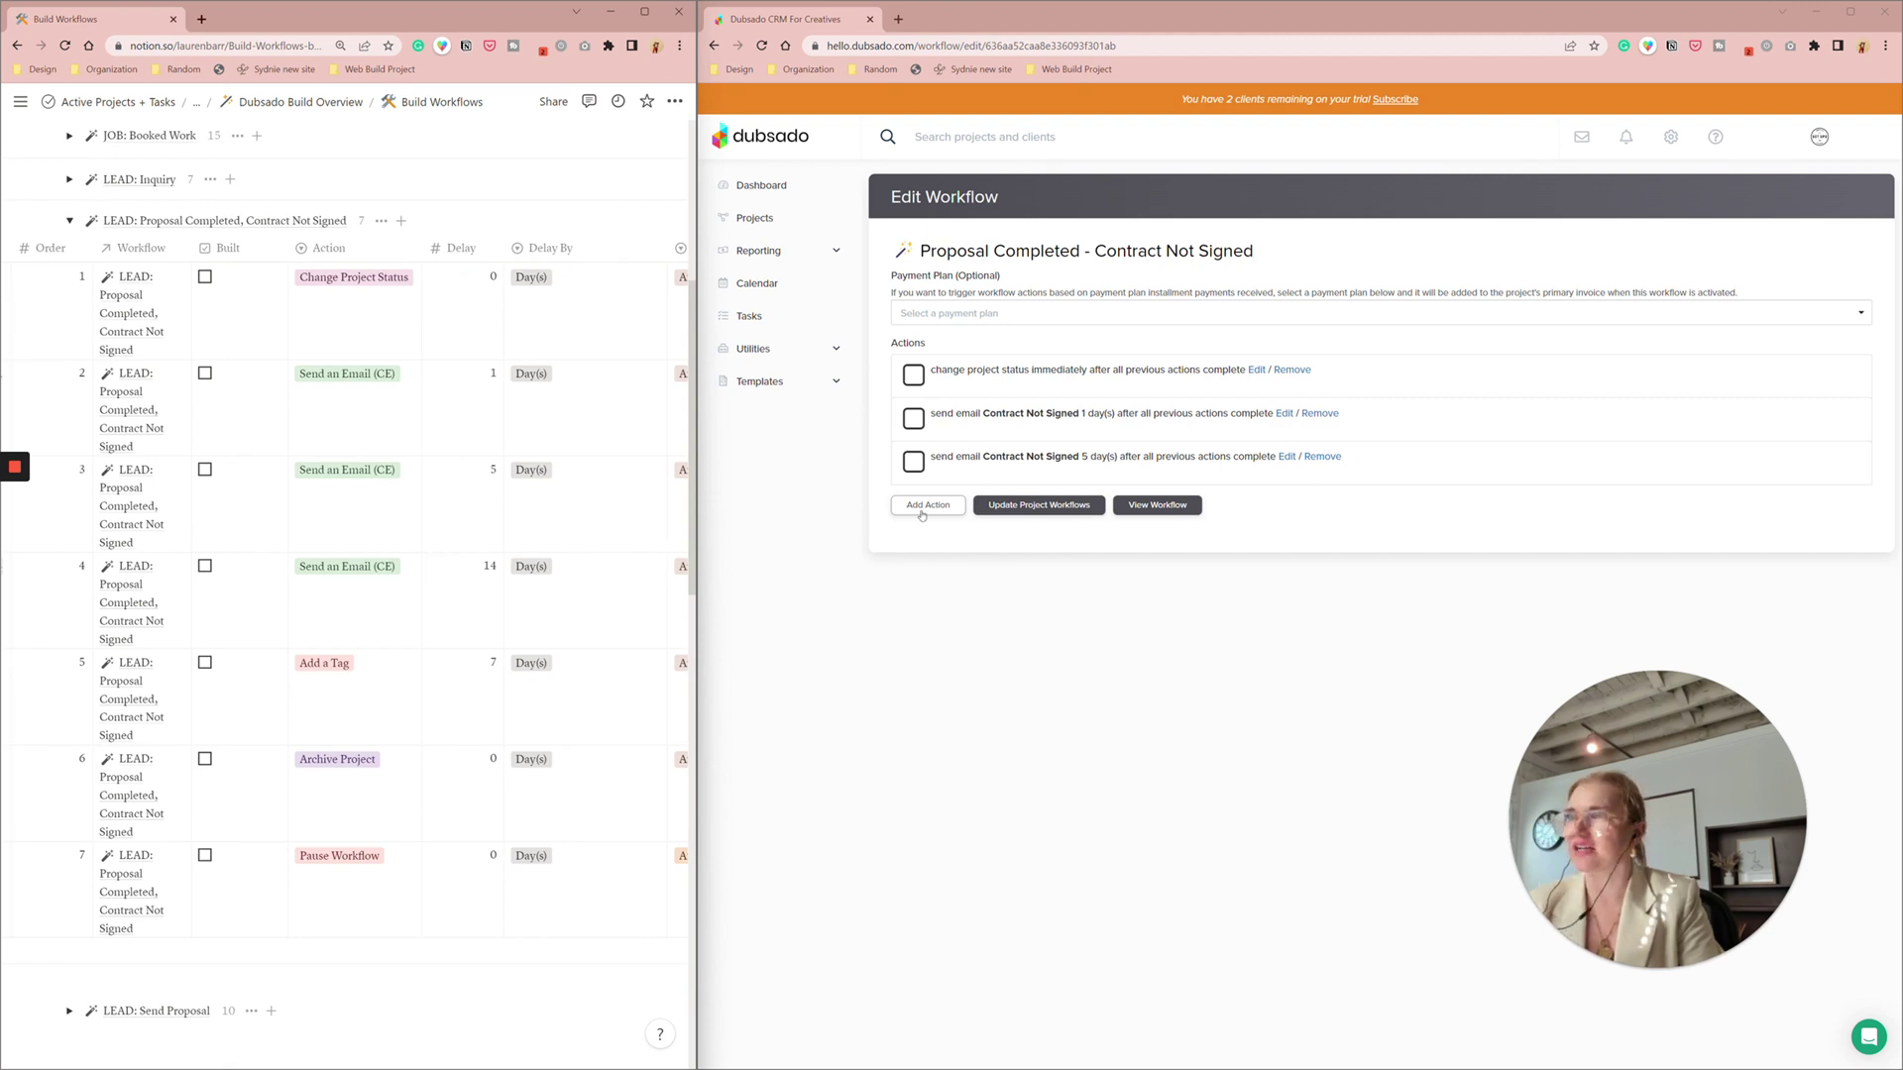
Add a Send Email action delayed 14 days
click(926, 507)
click(1143, 531)
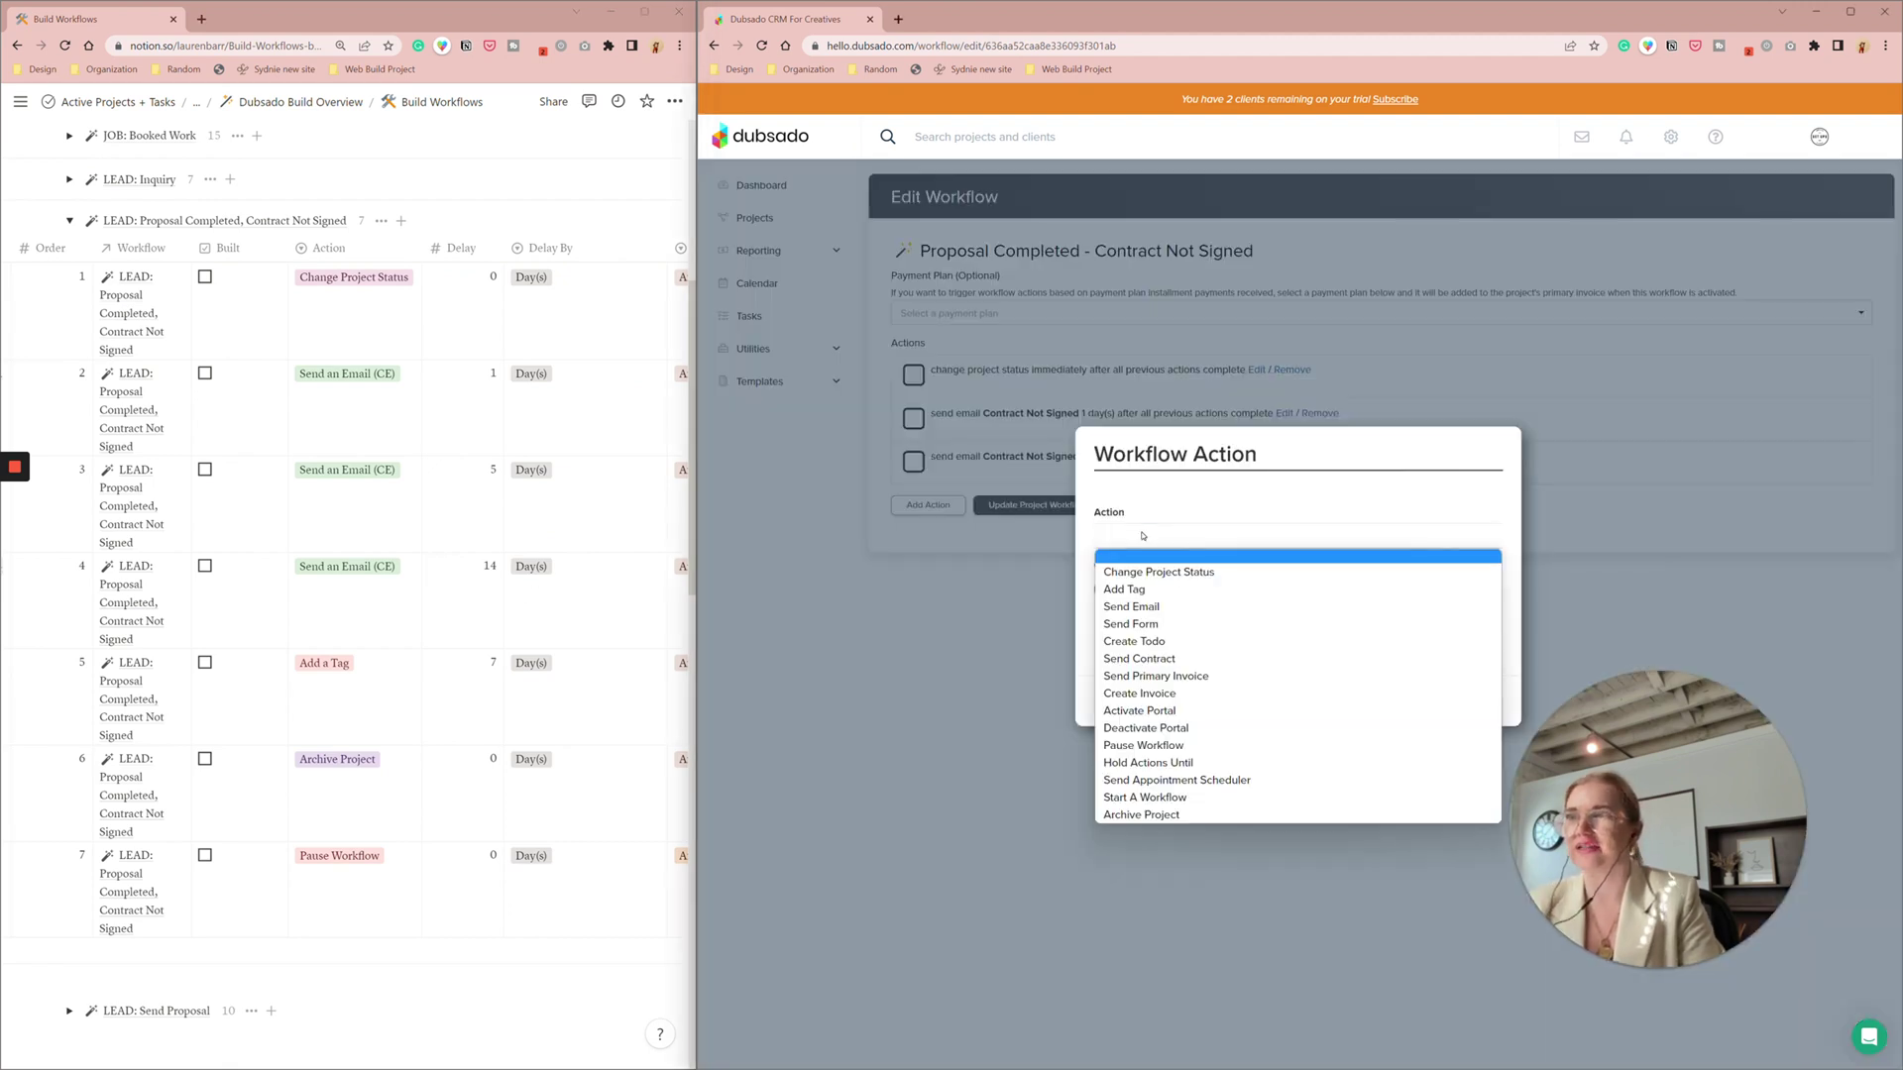
click(1164, 605)
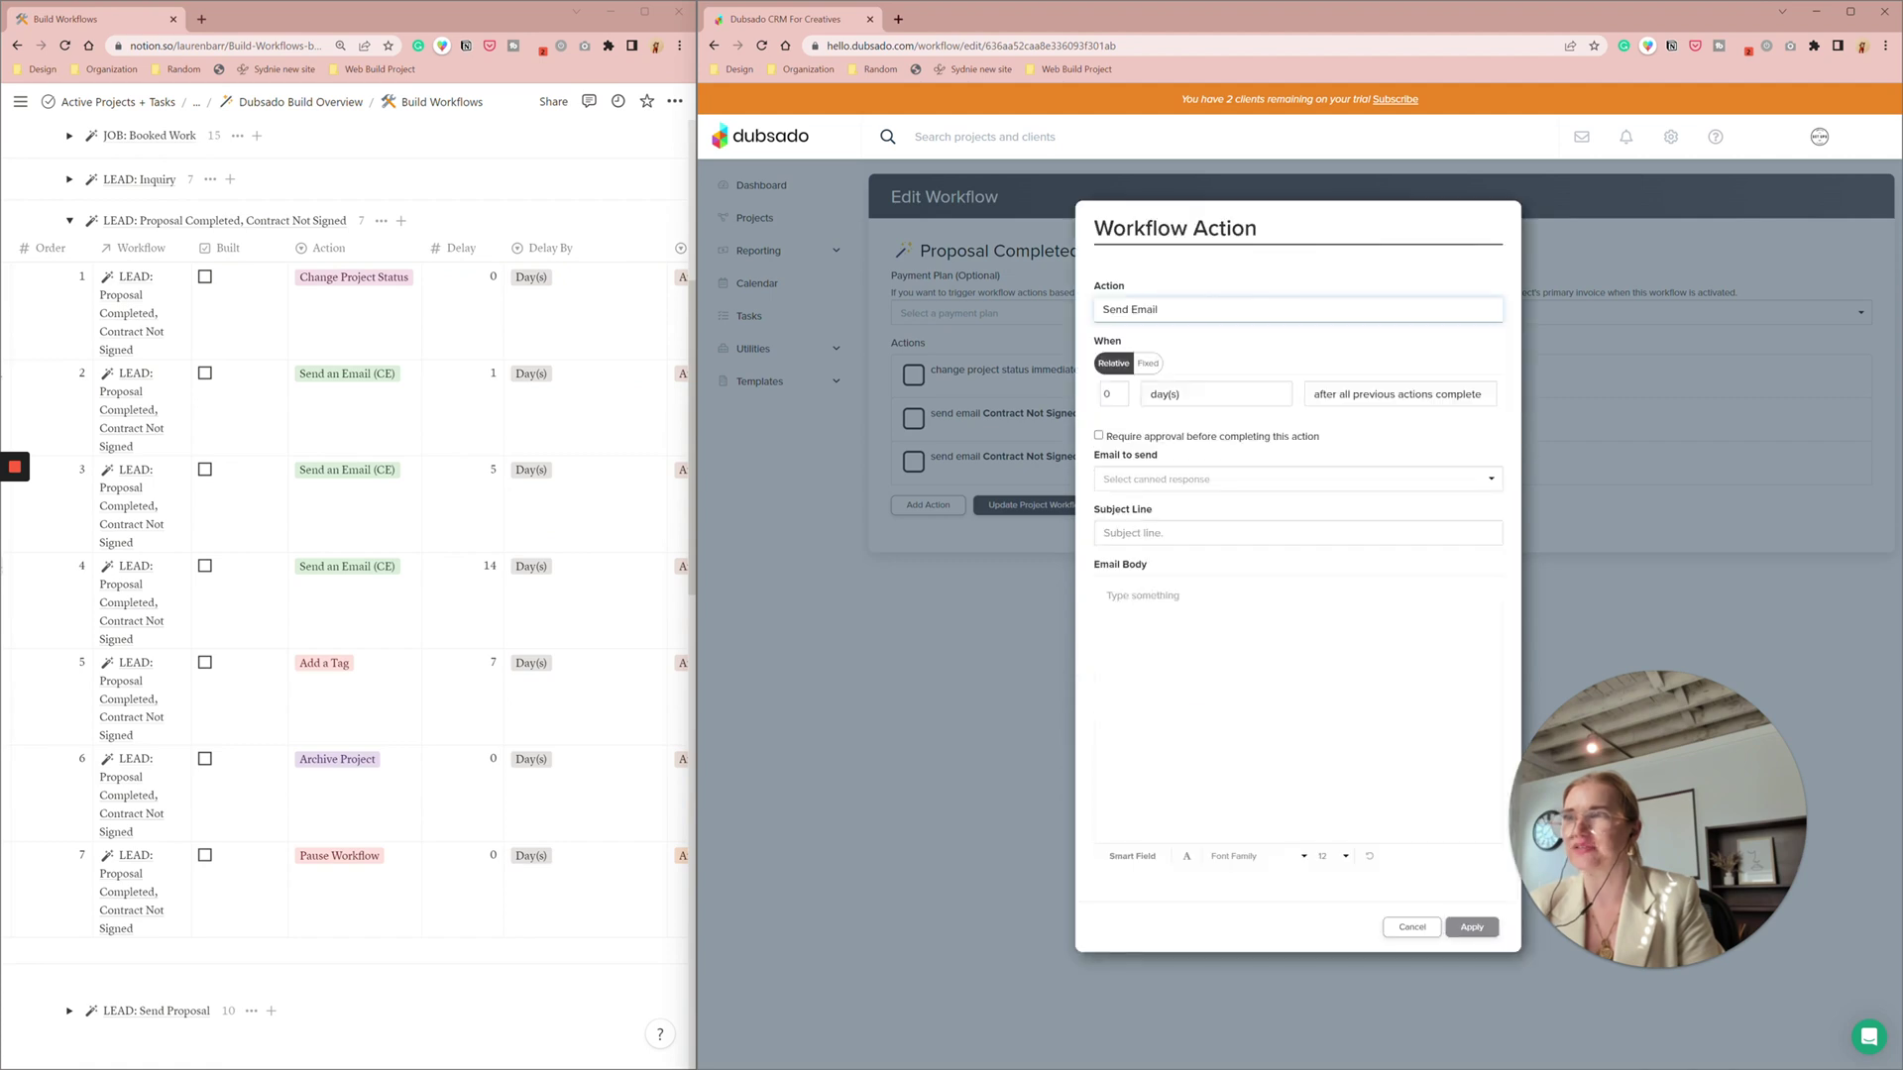
click(1109, 393)
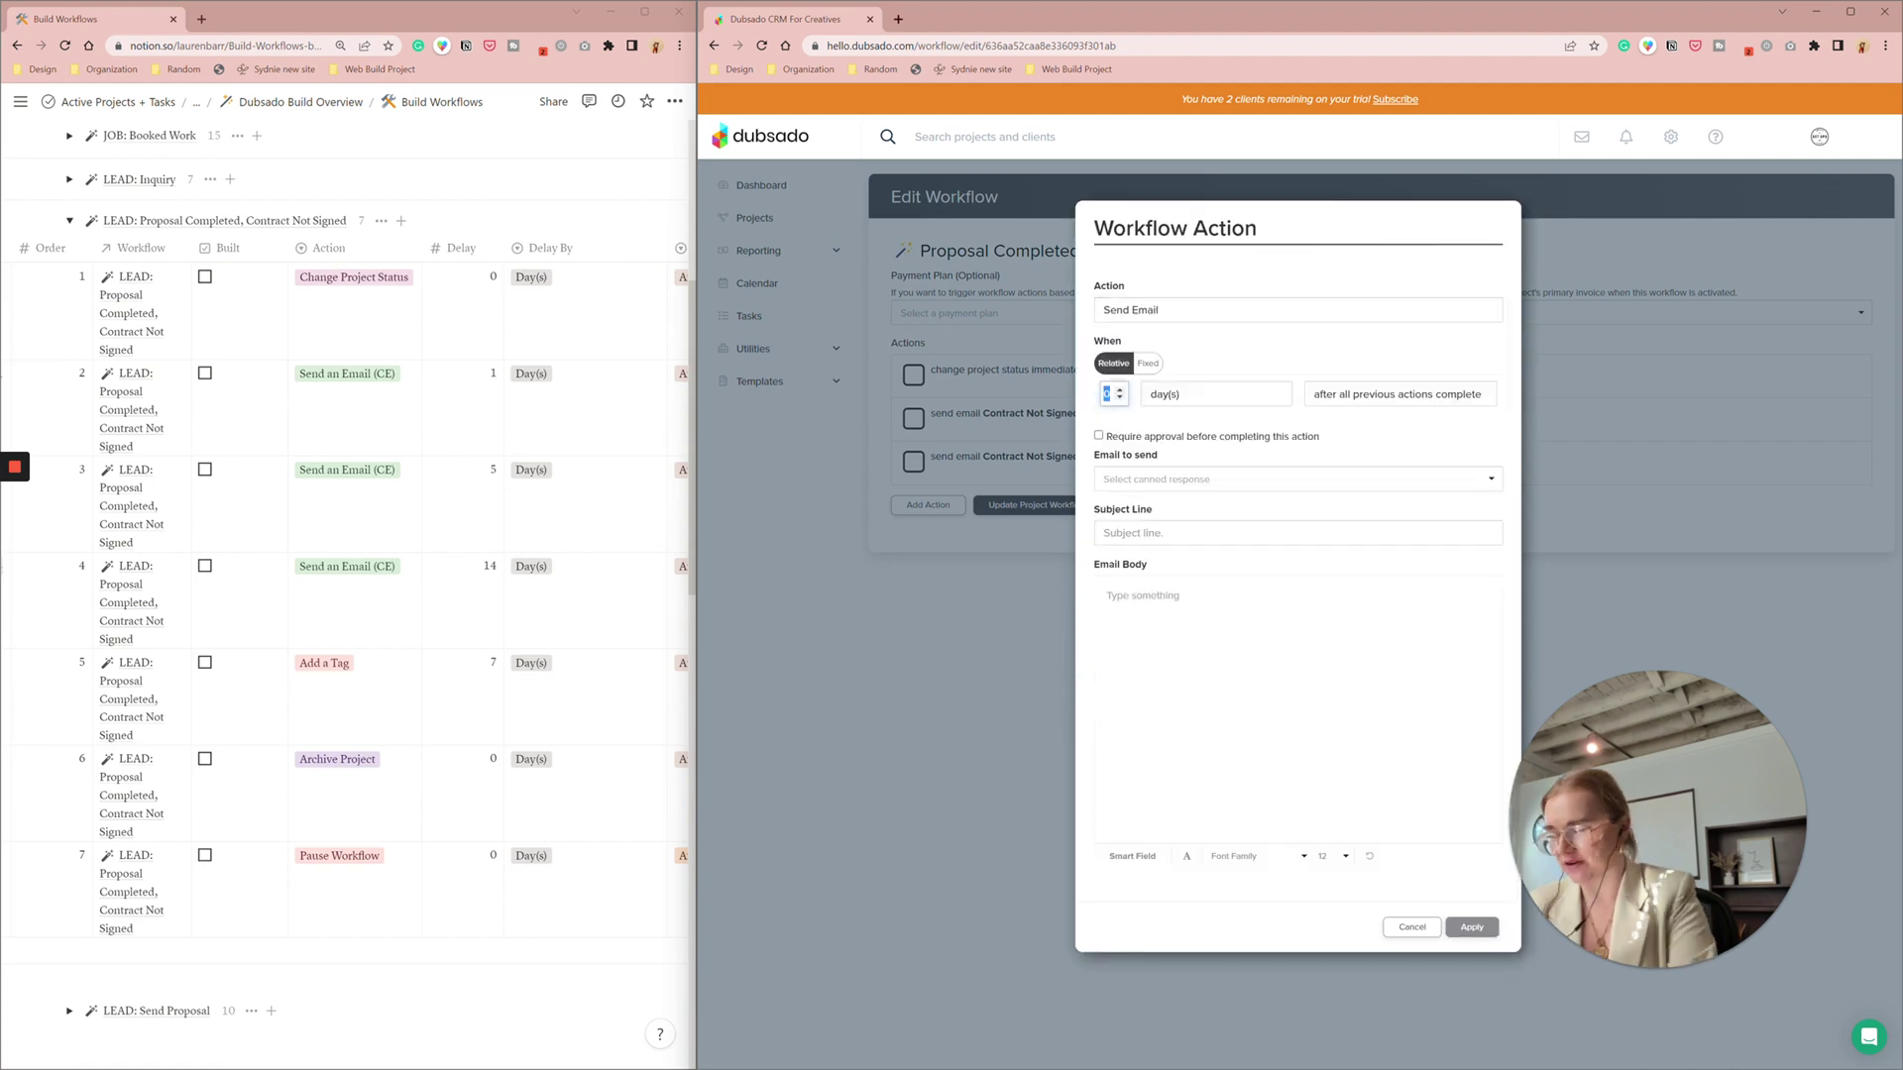
text(14)
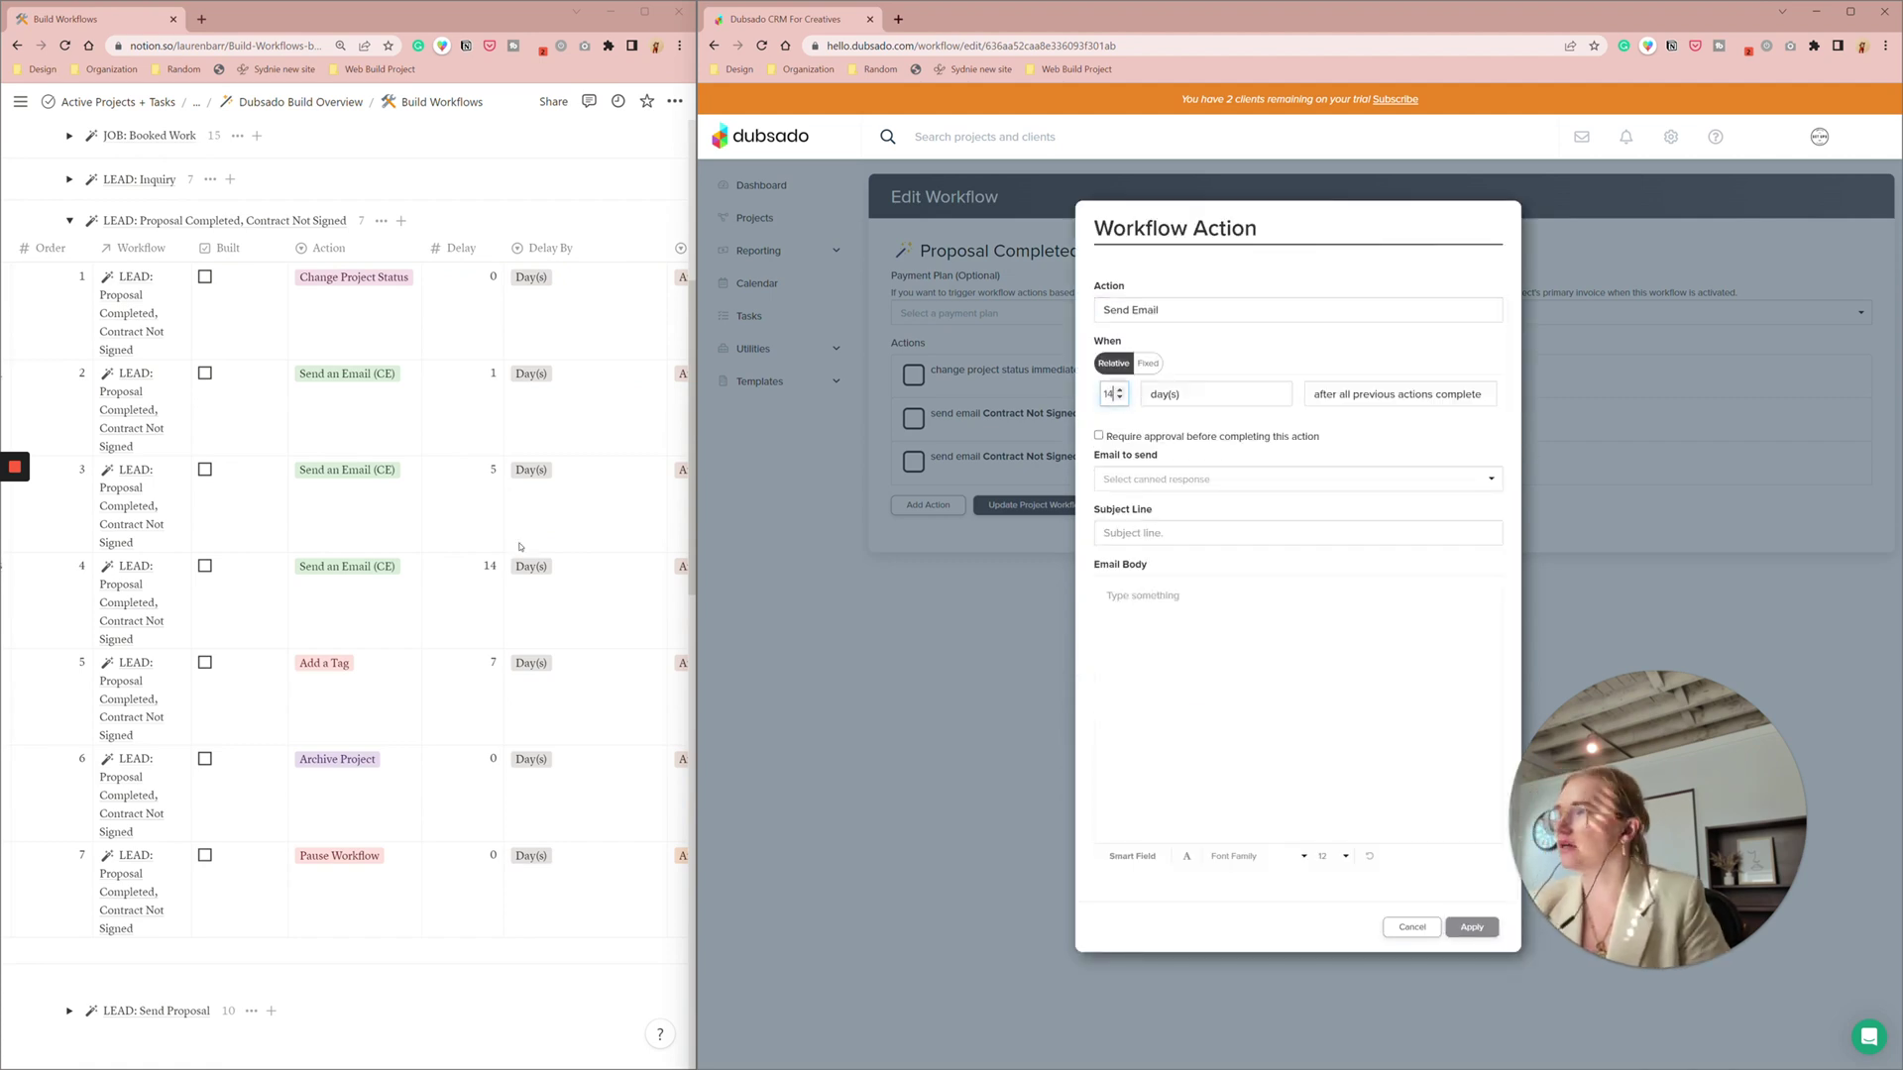
Fill it with the 'Contract Not Signed III' final follow-up subject and body from Notion, then apply
scroll(519, 546, right, 10)
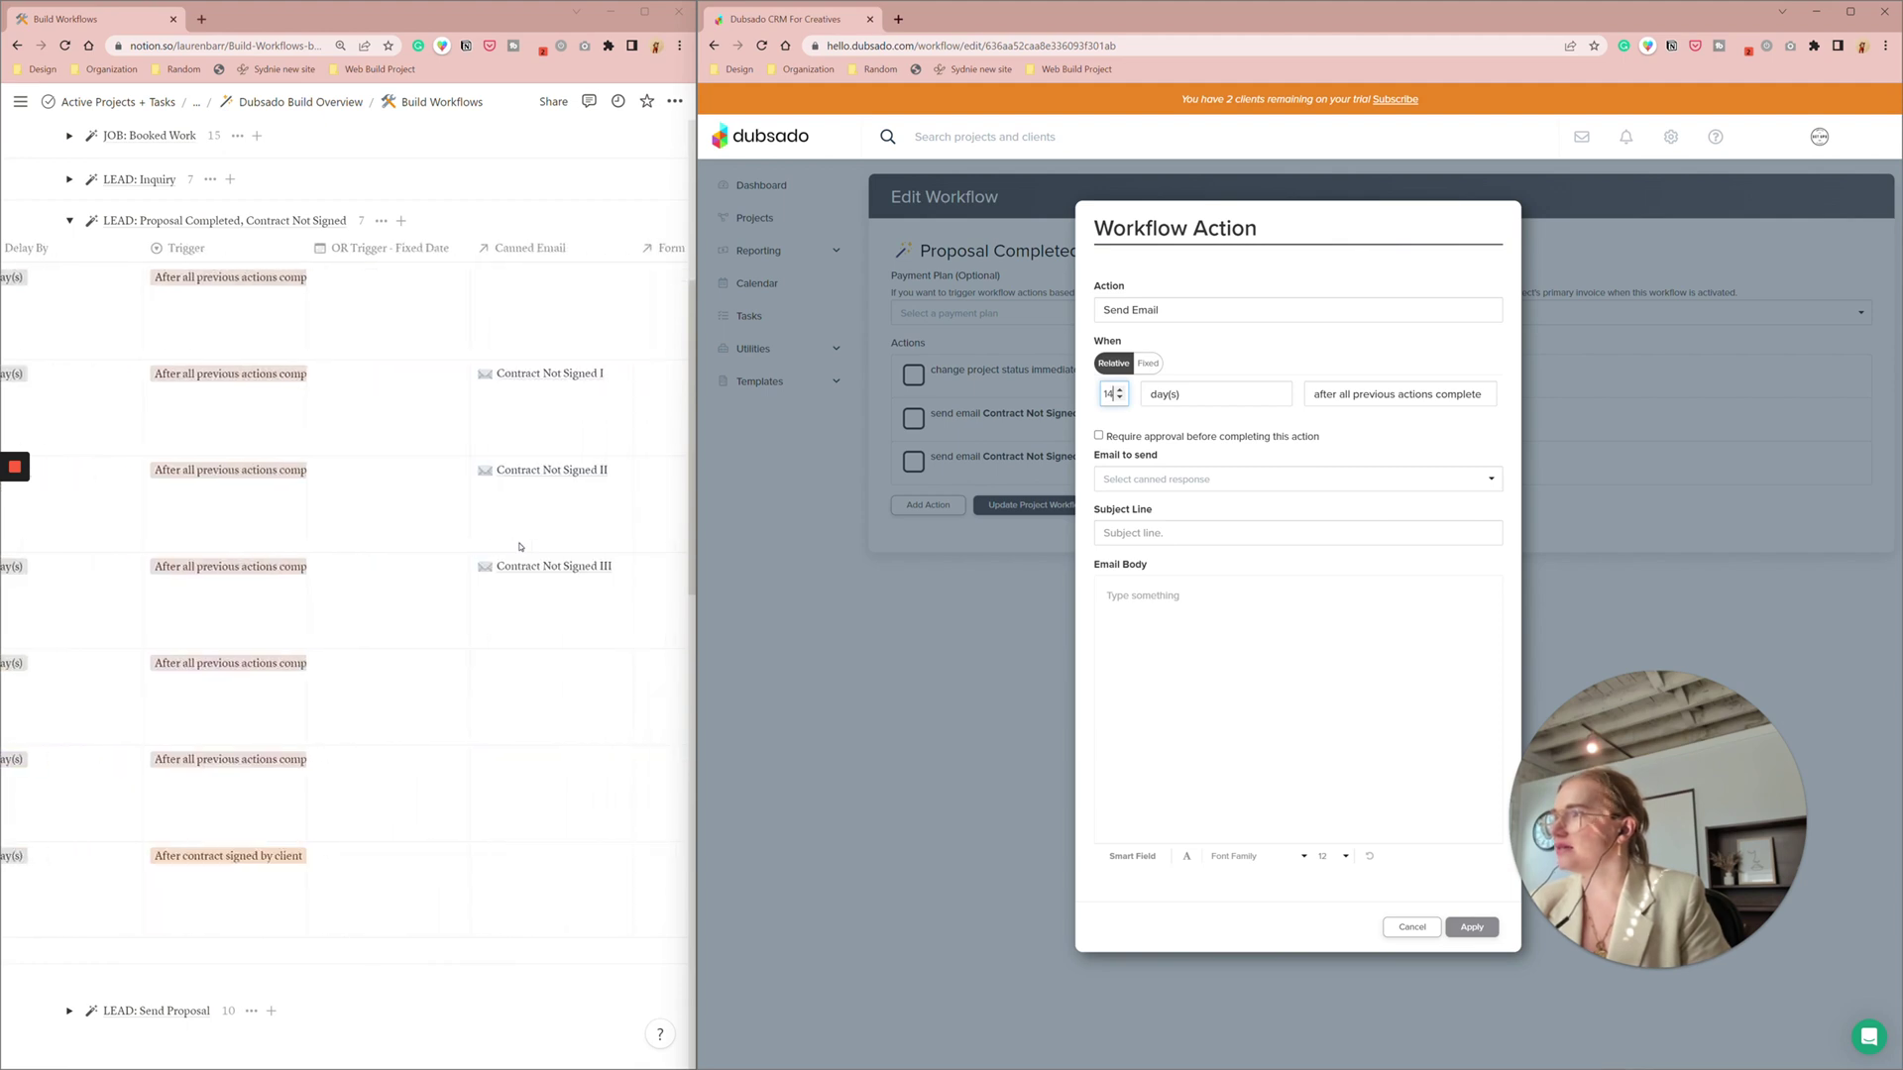
click(524, 561)
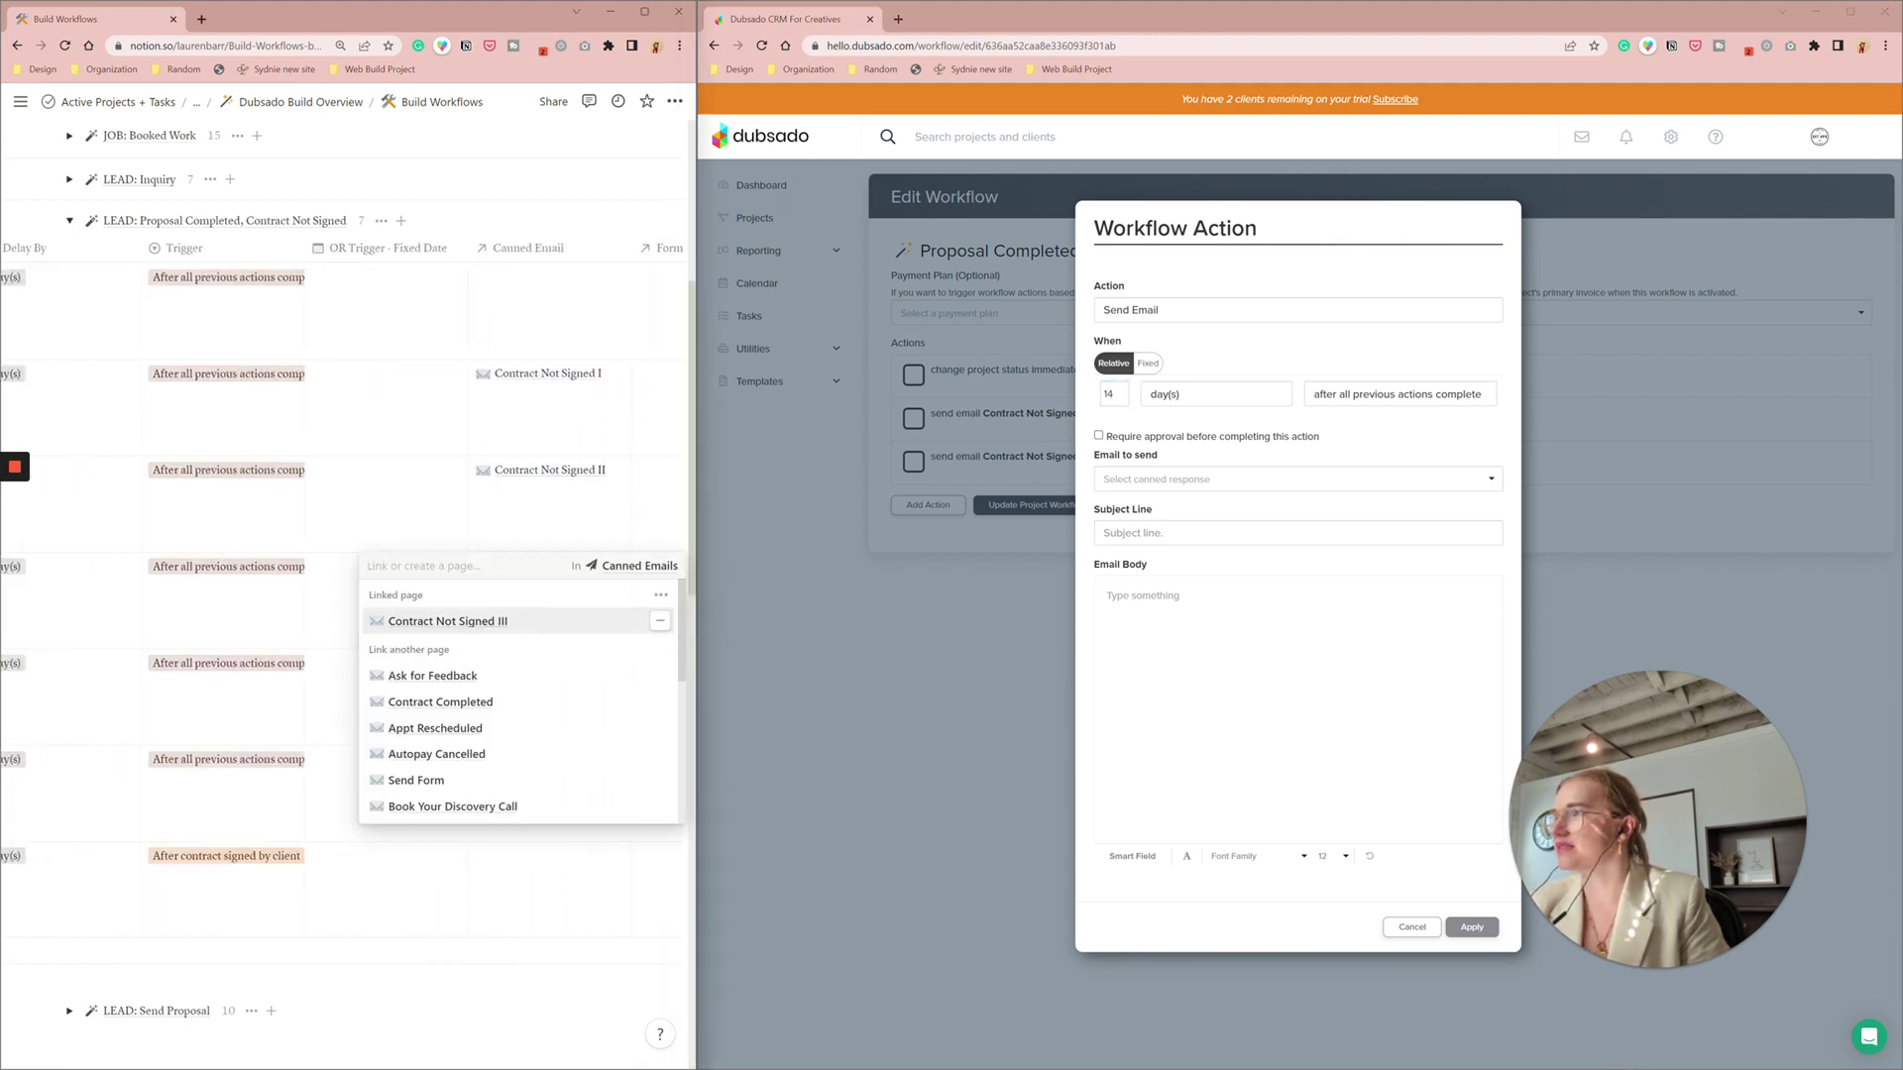
click(481, 620)
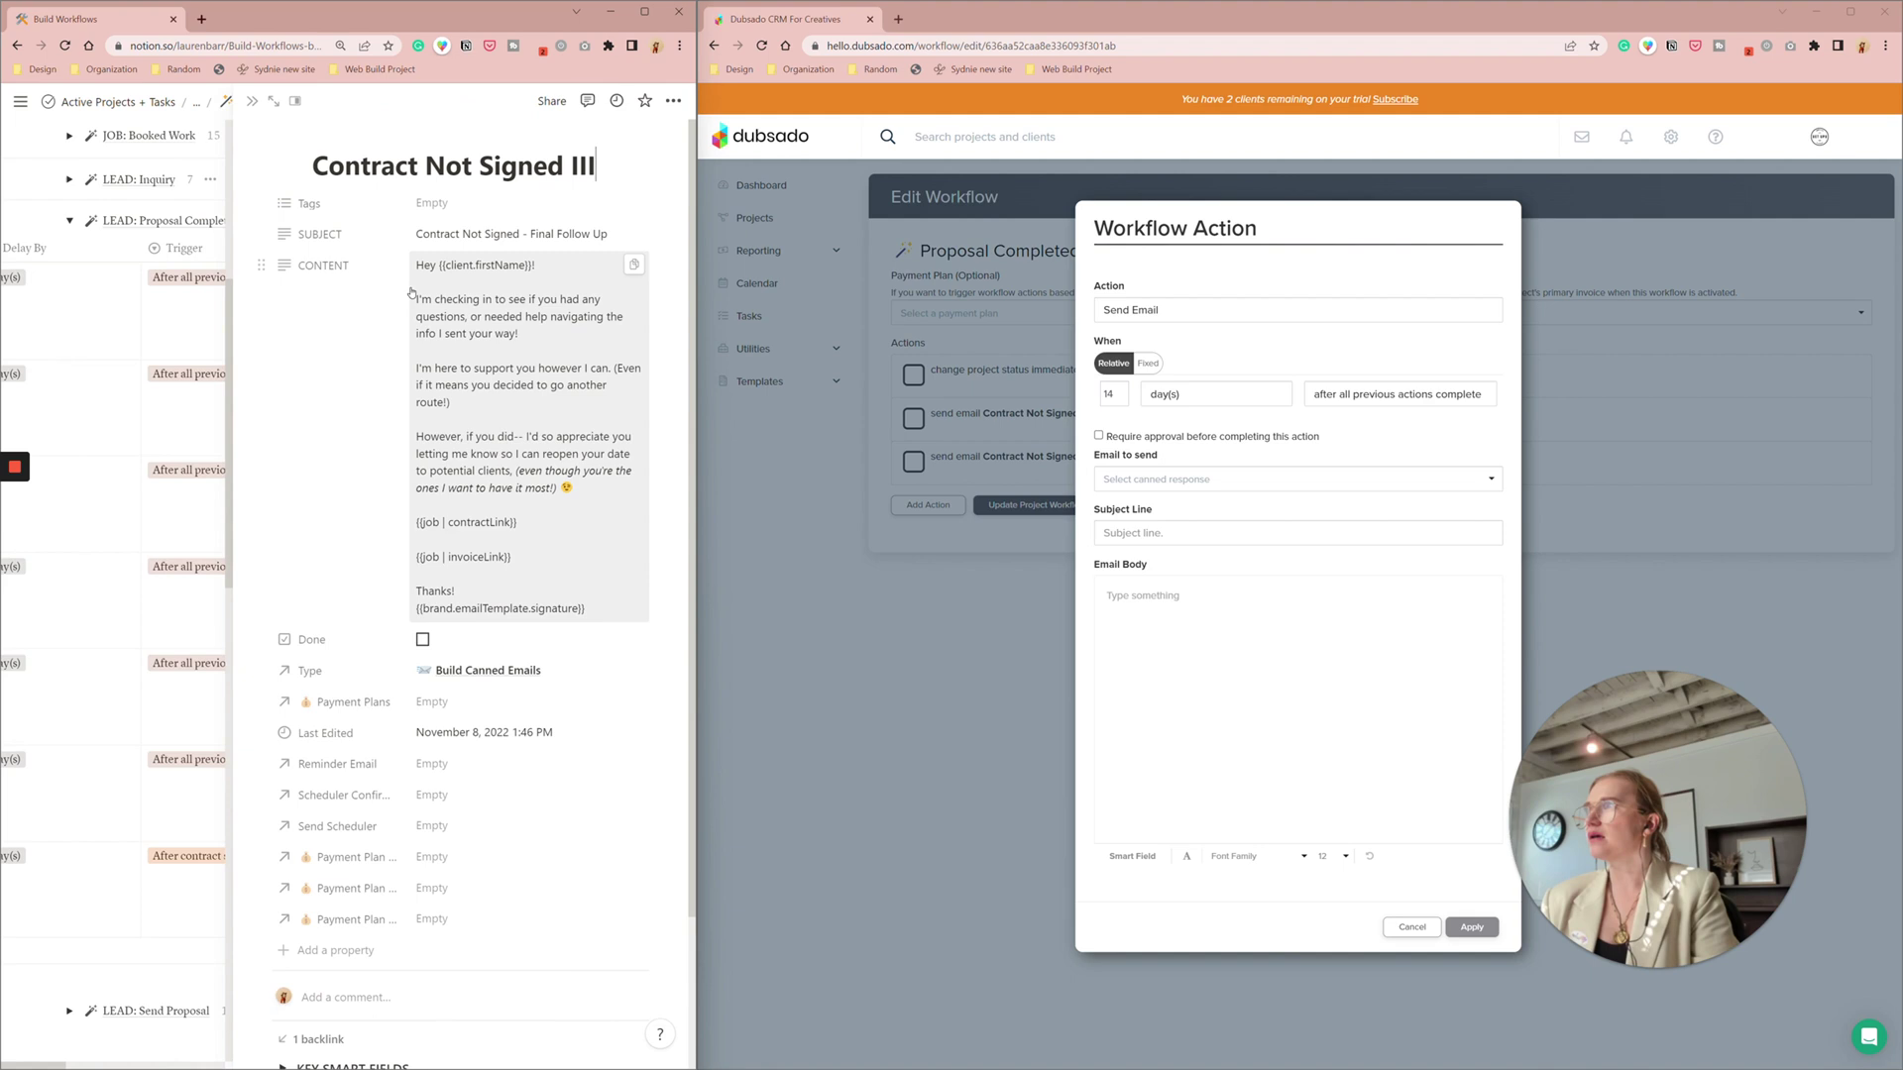
click(632, 235)
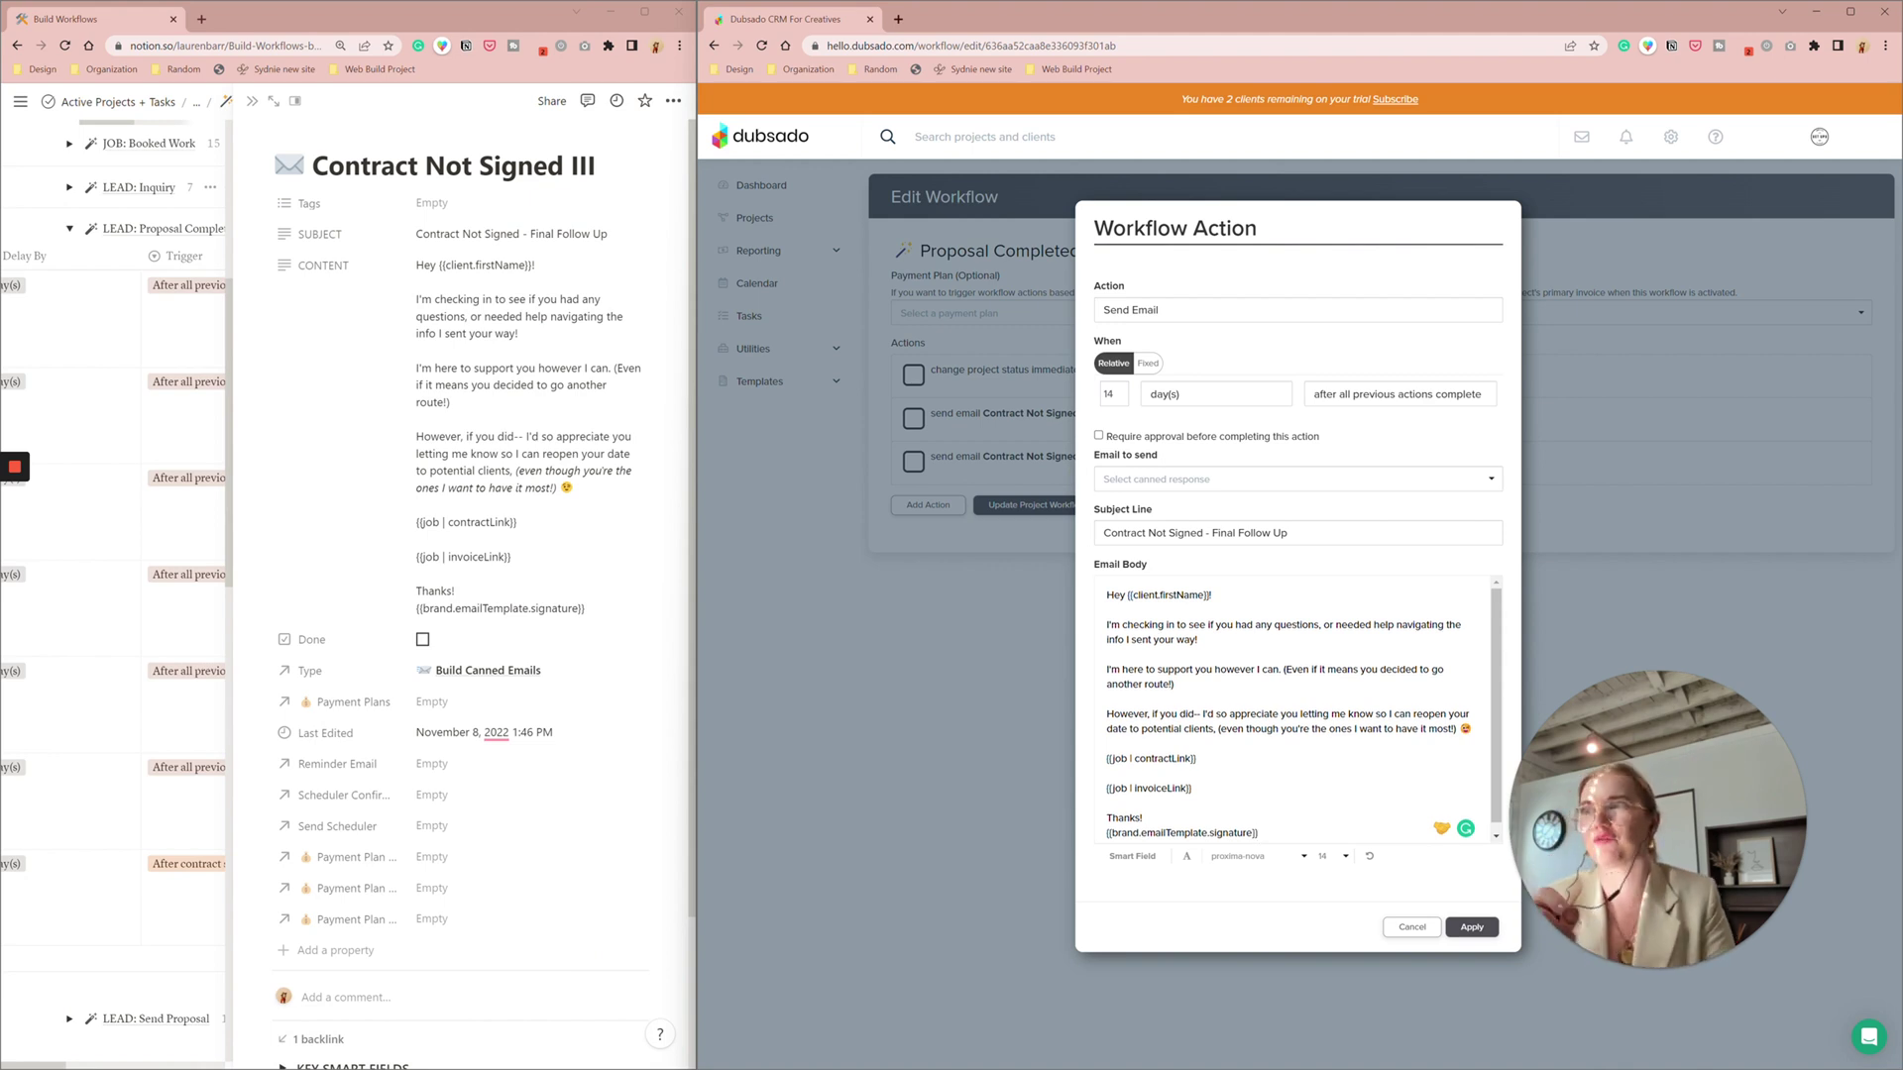
scroll(1289, 709, down, 1)
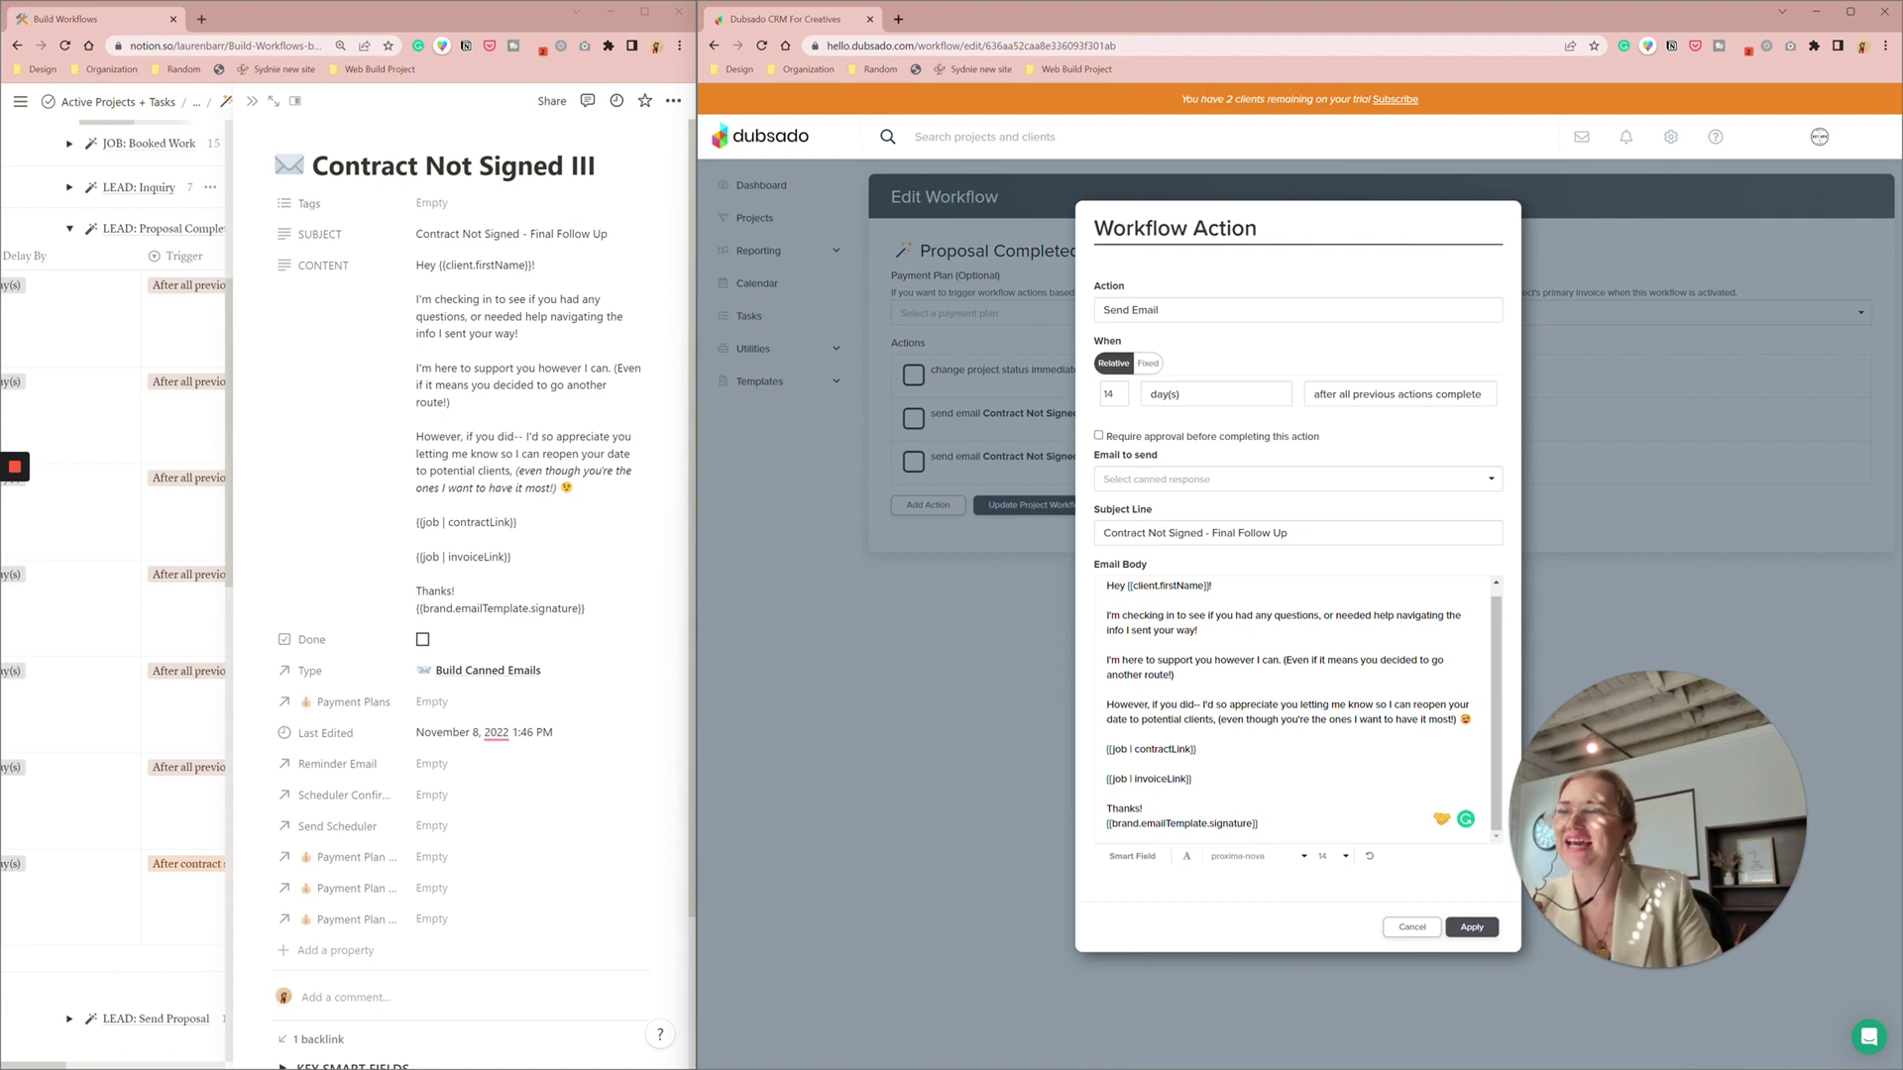
scroll(1289, 709, up, 1)
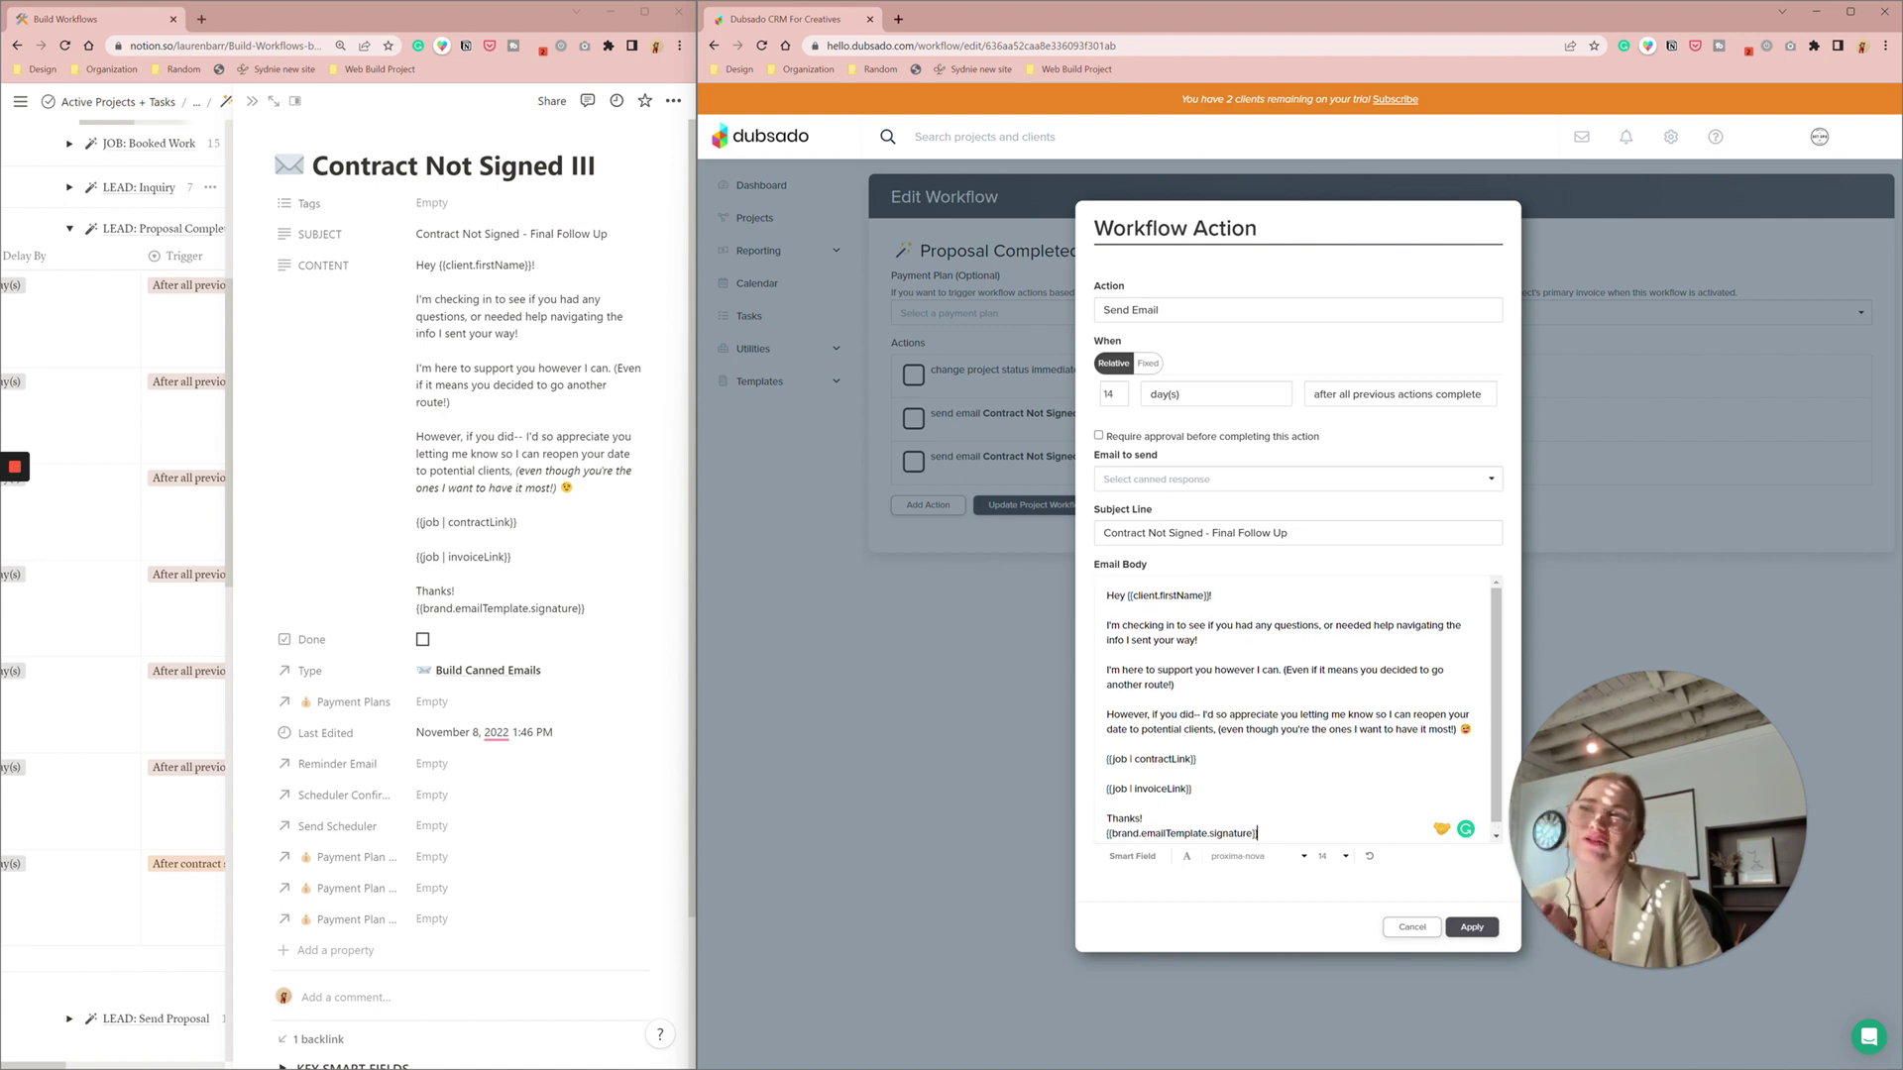
click(1475, 932)
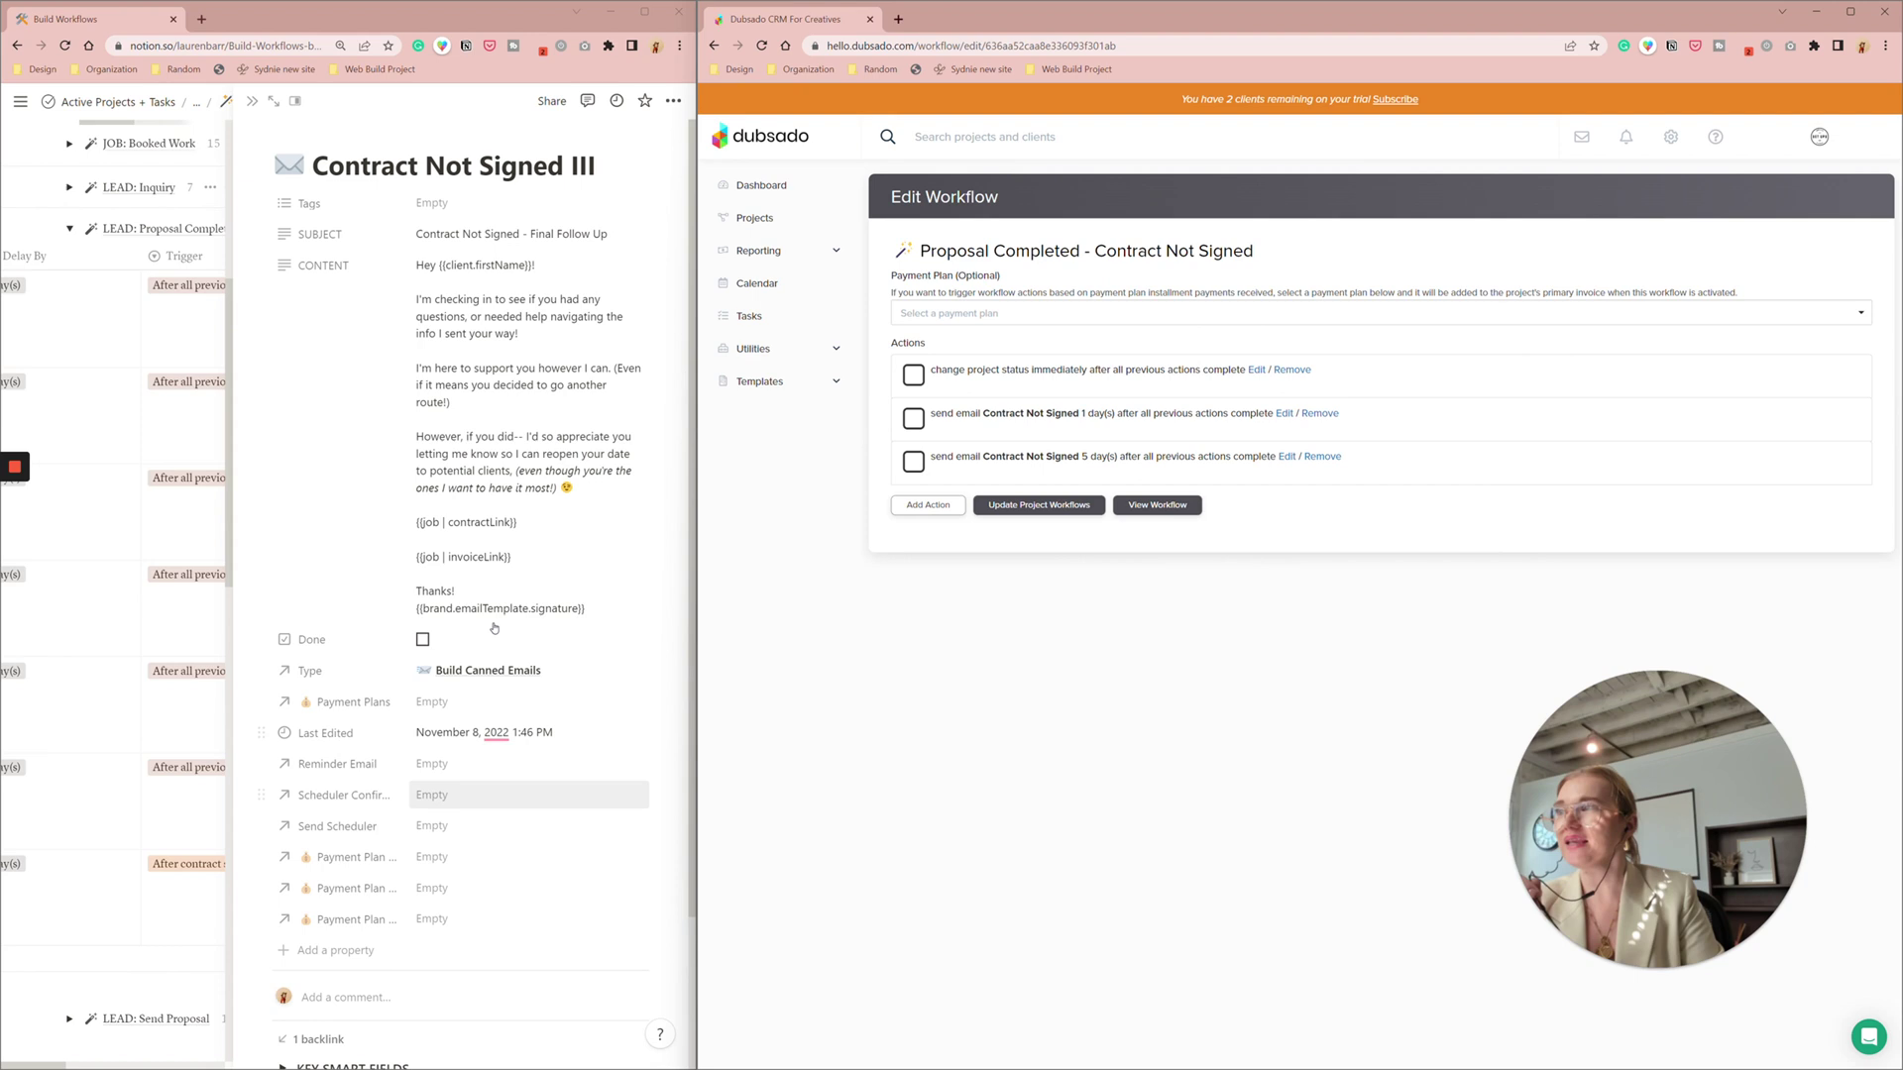
Mark the 'Contract Not Signed III' canned email as done in Notion and close it
click(423, 641)
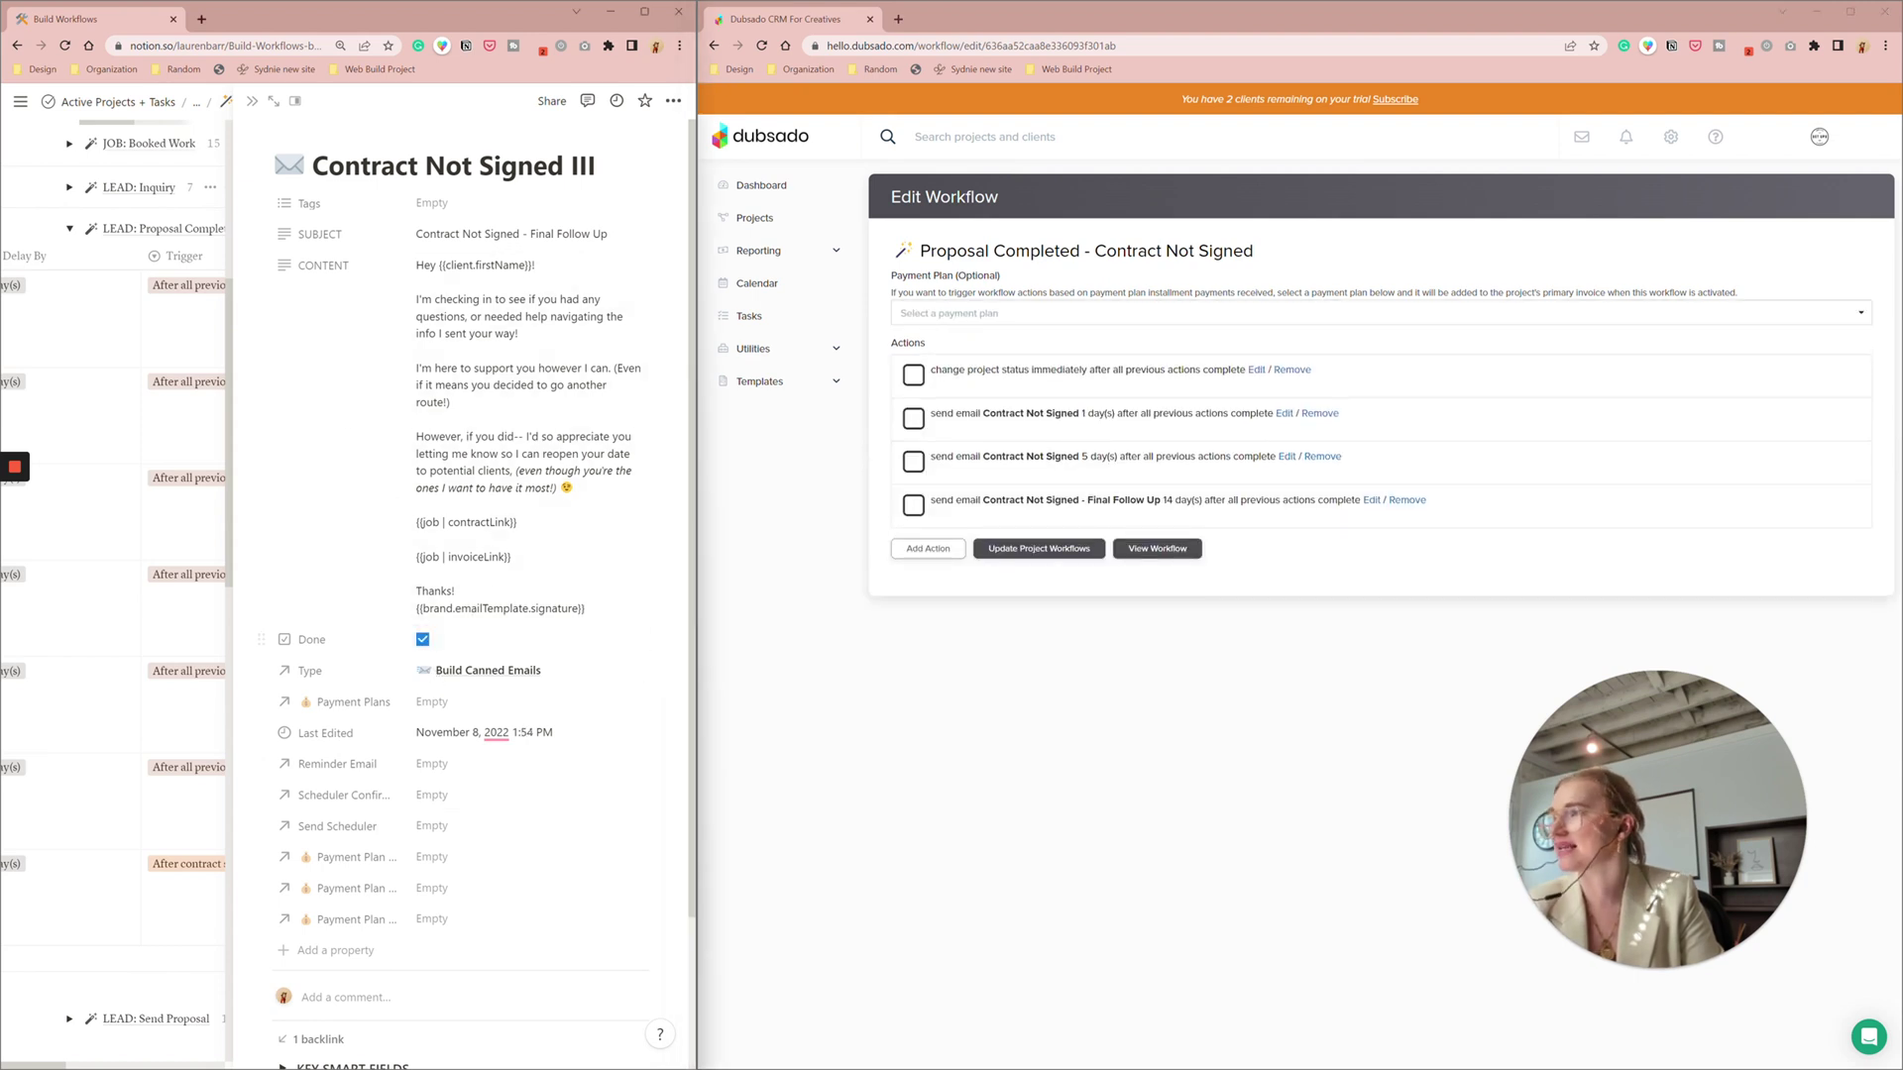
key(Escape)
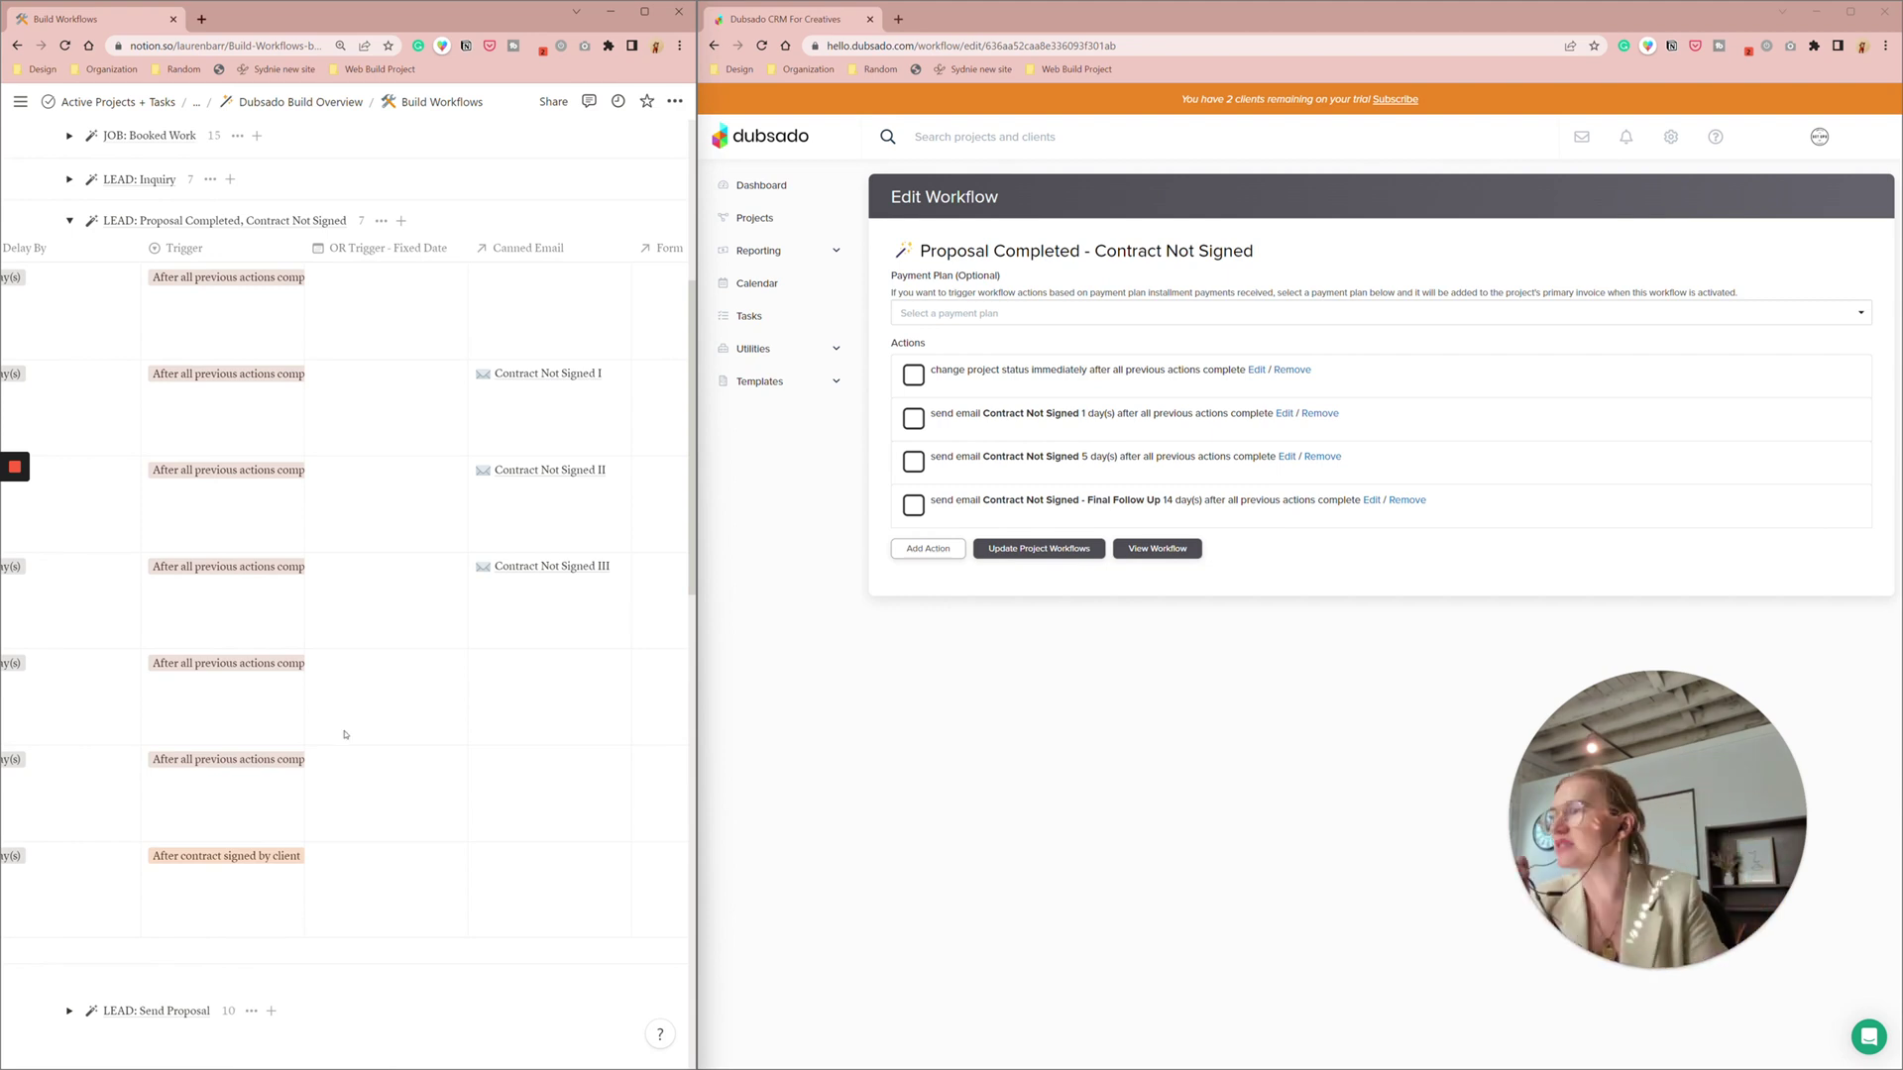
scroll(345, 734, left, 10)
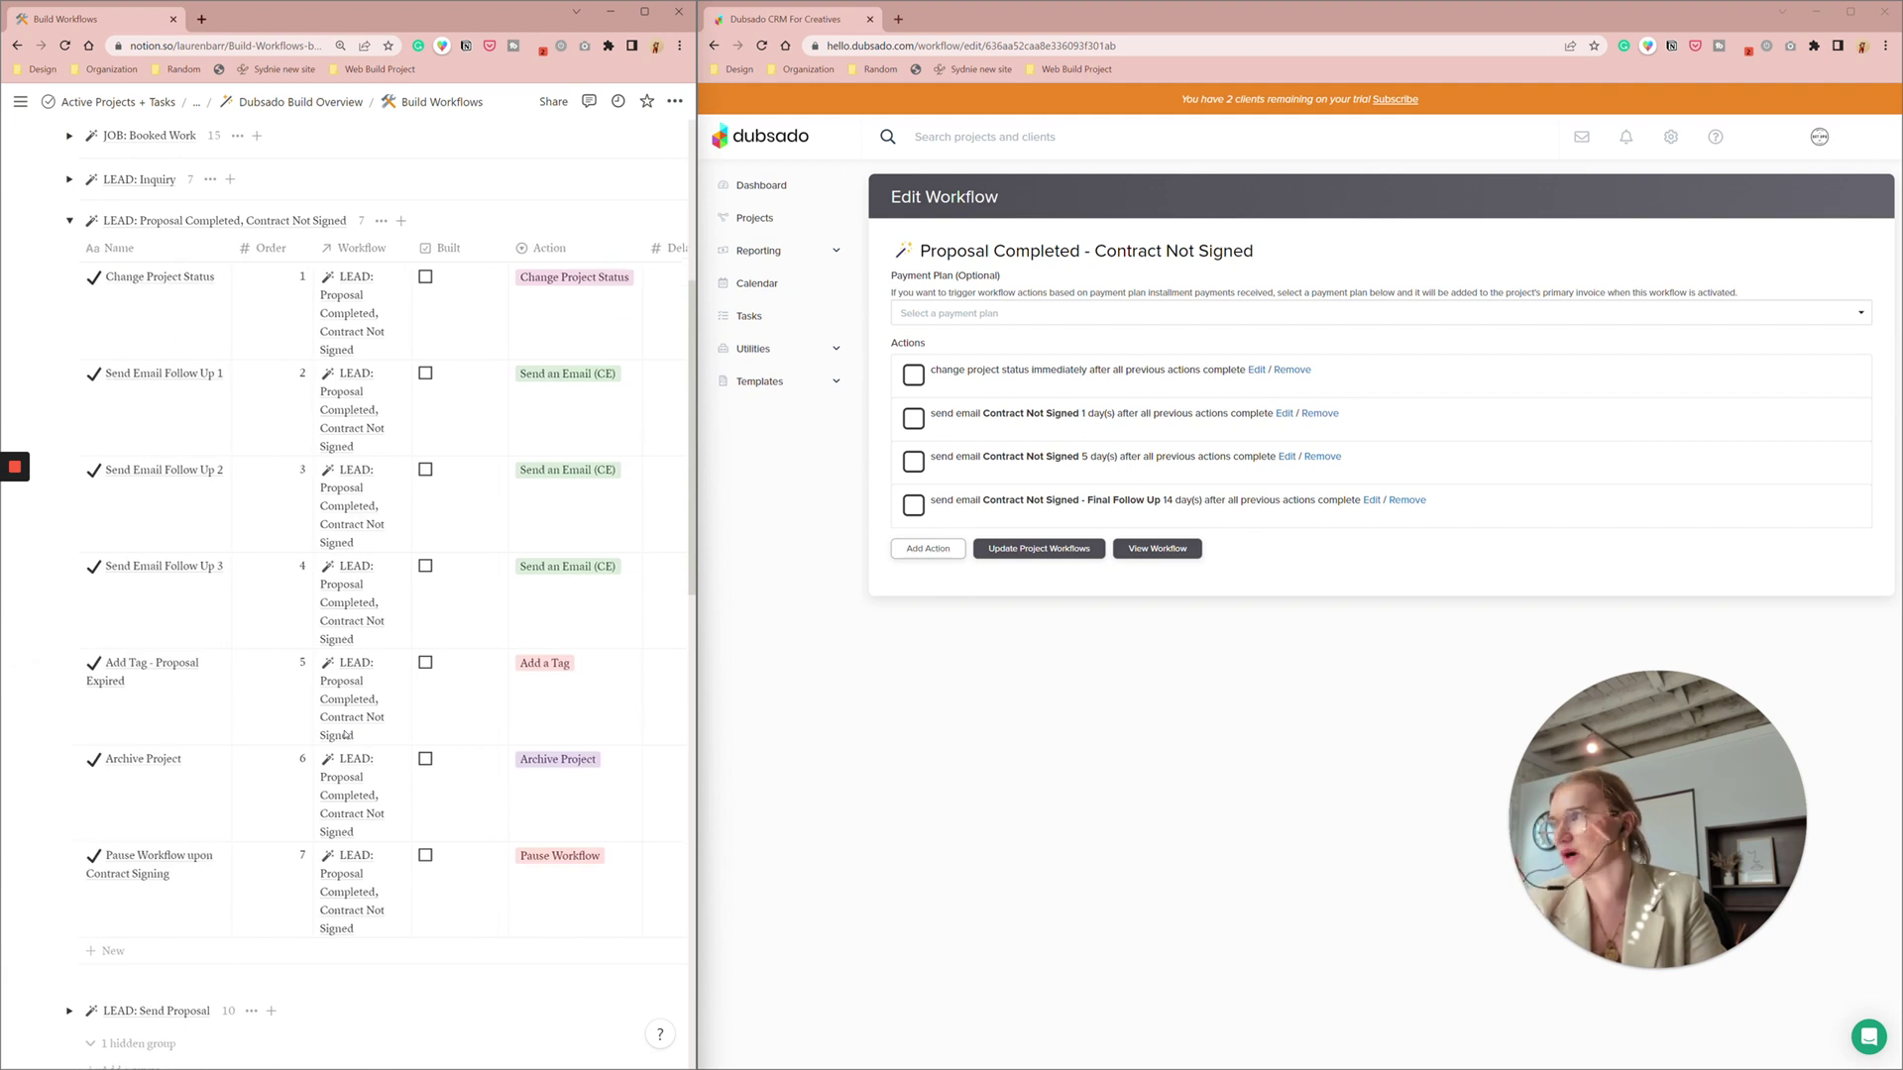
scroll(345, 734, left, 3)
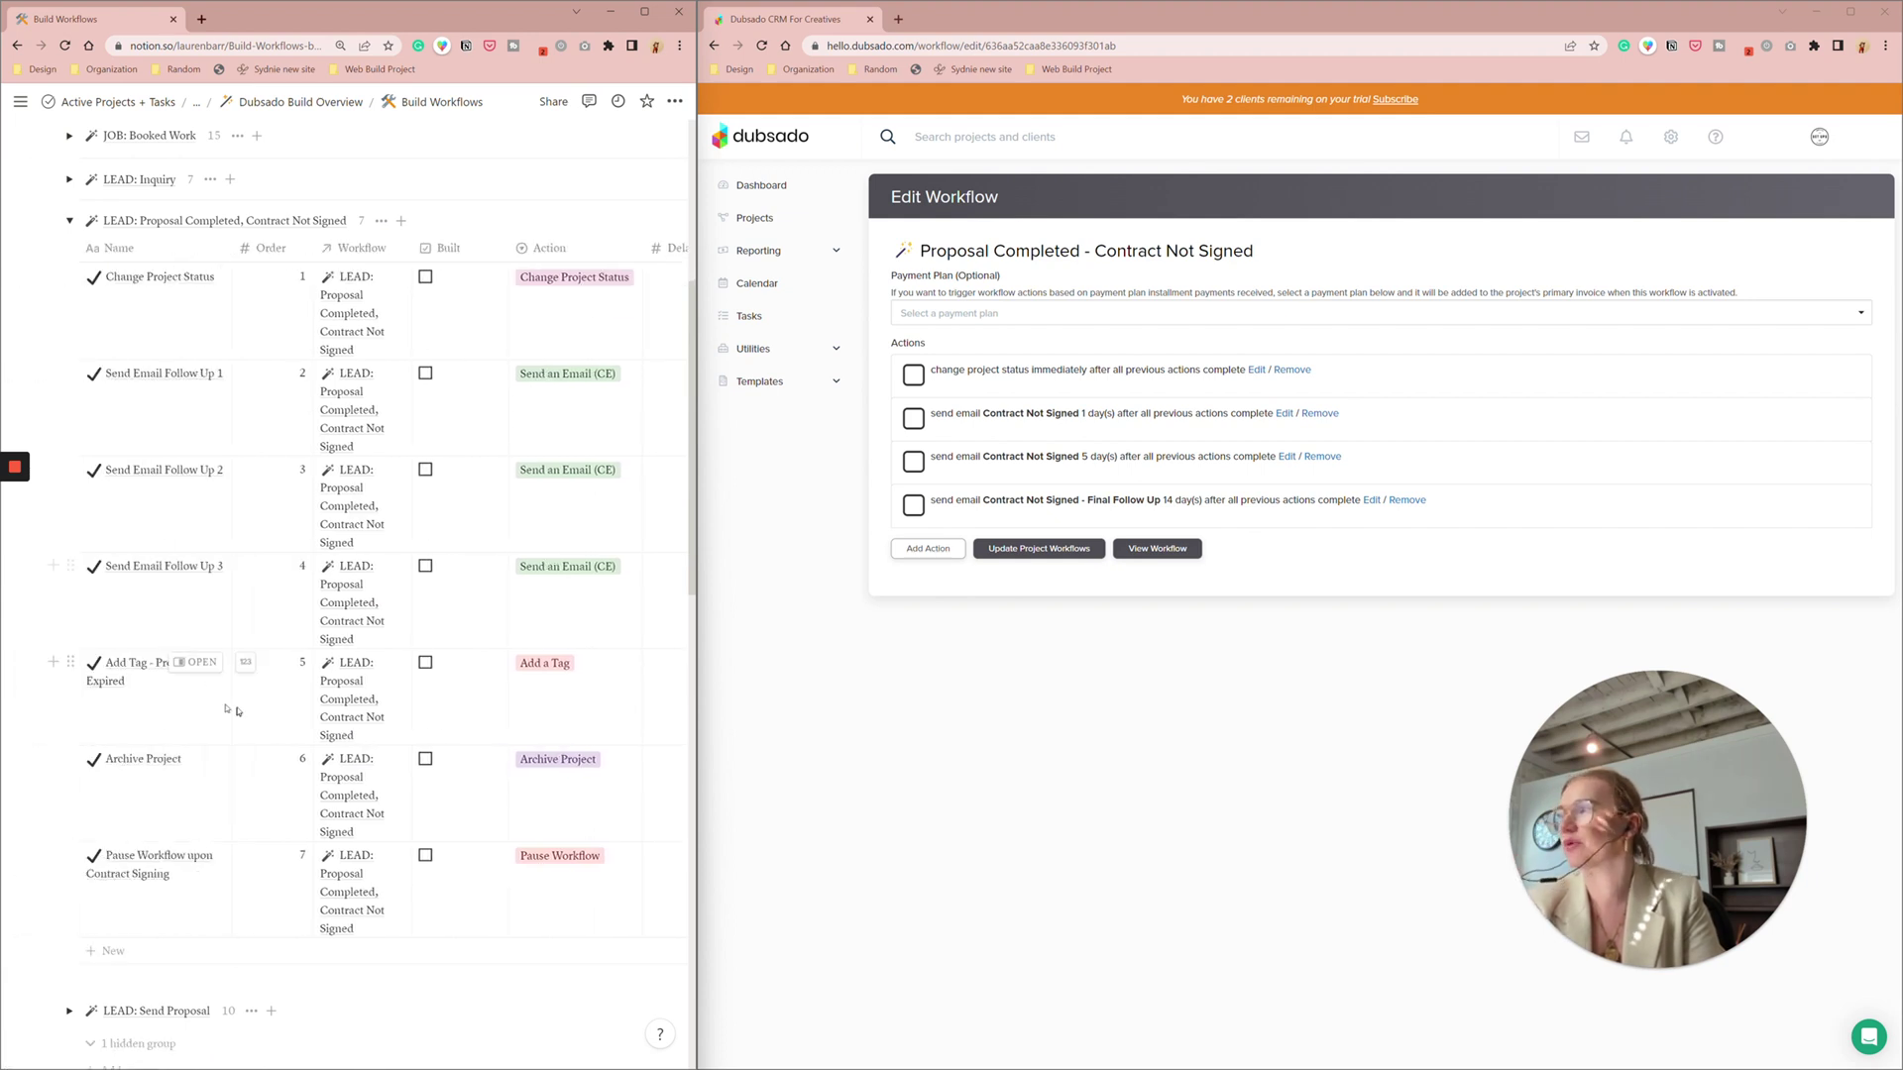
scroll(344, 682, right, 5)
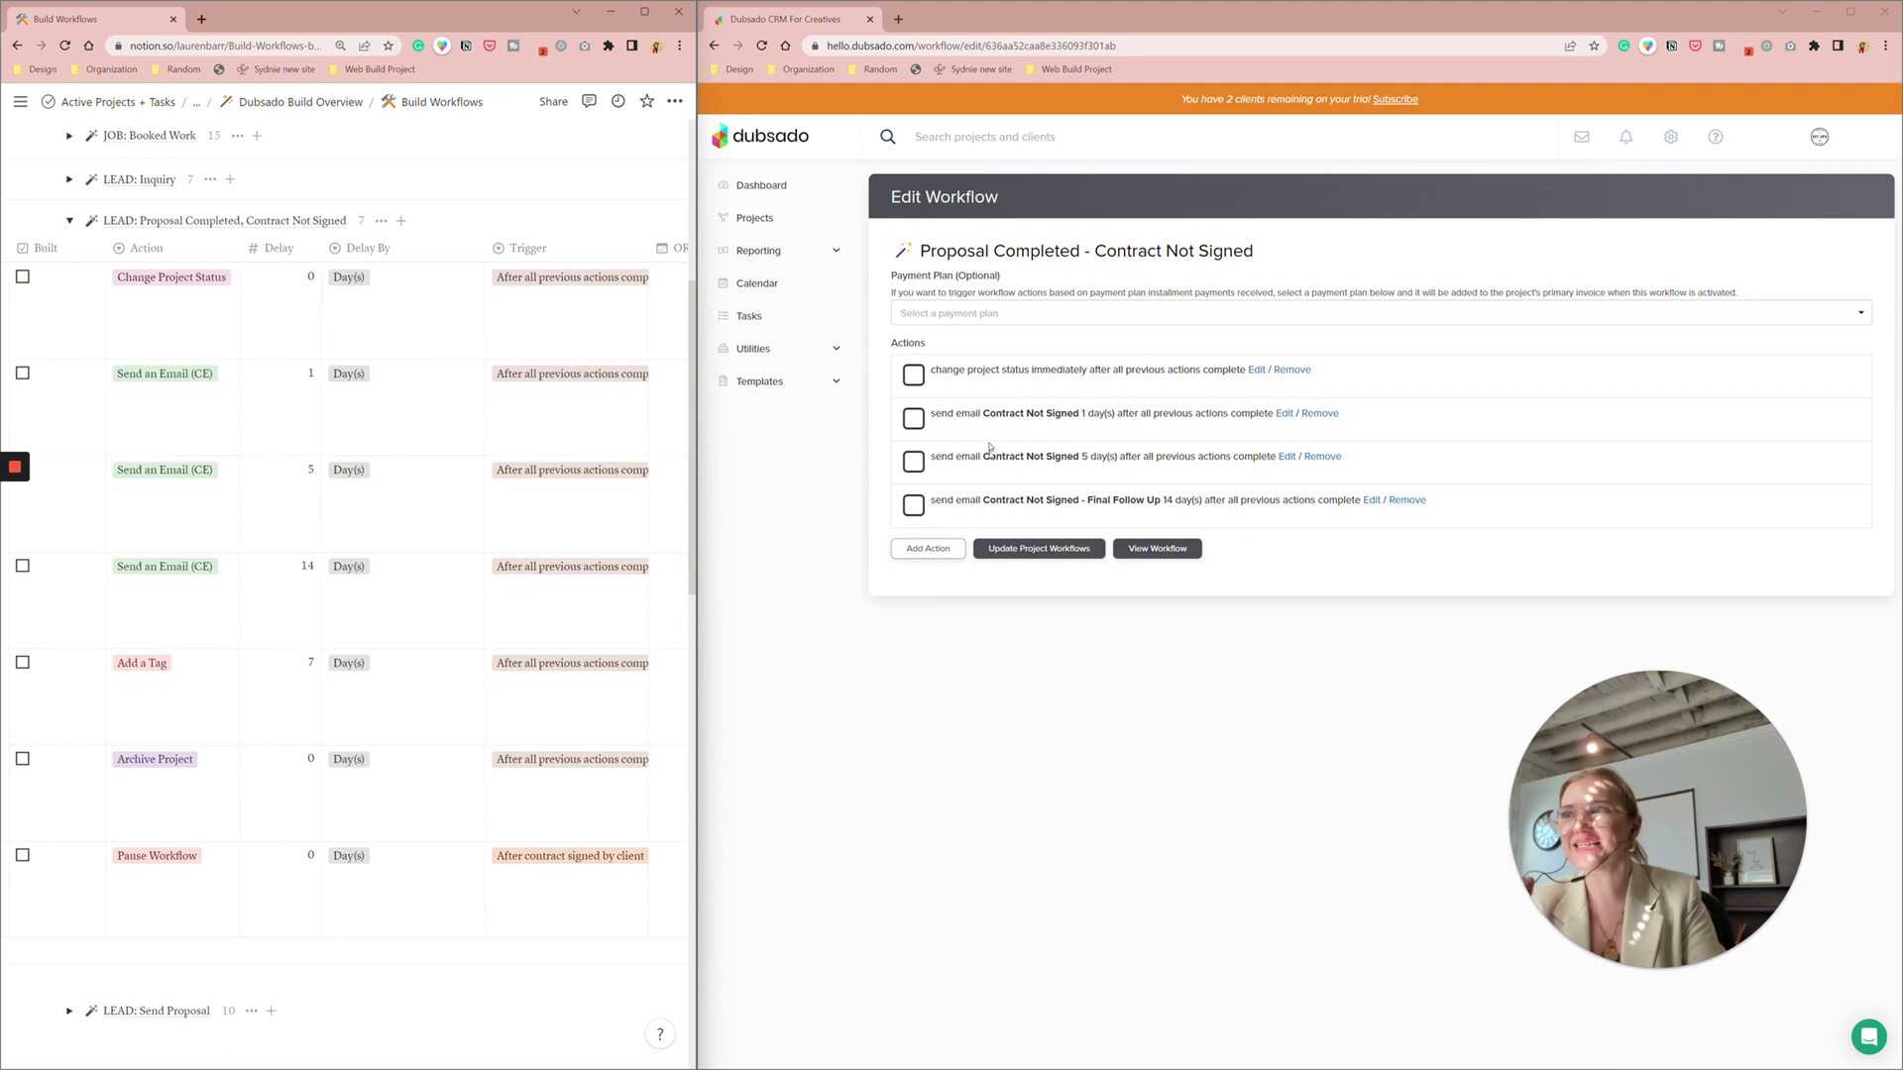
Add an Add Tag action that applies the Expired Proposal tag after 7 days
click(916, 555)
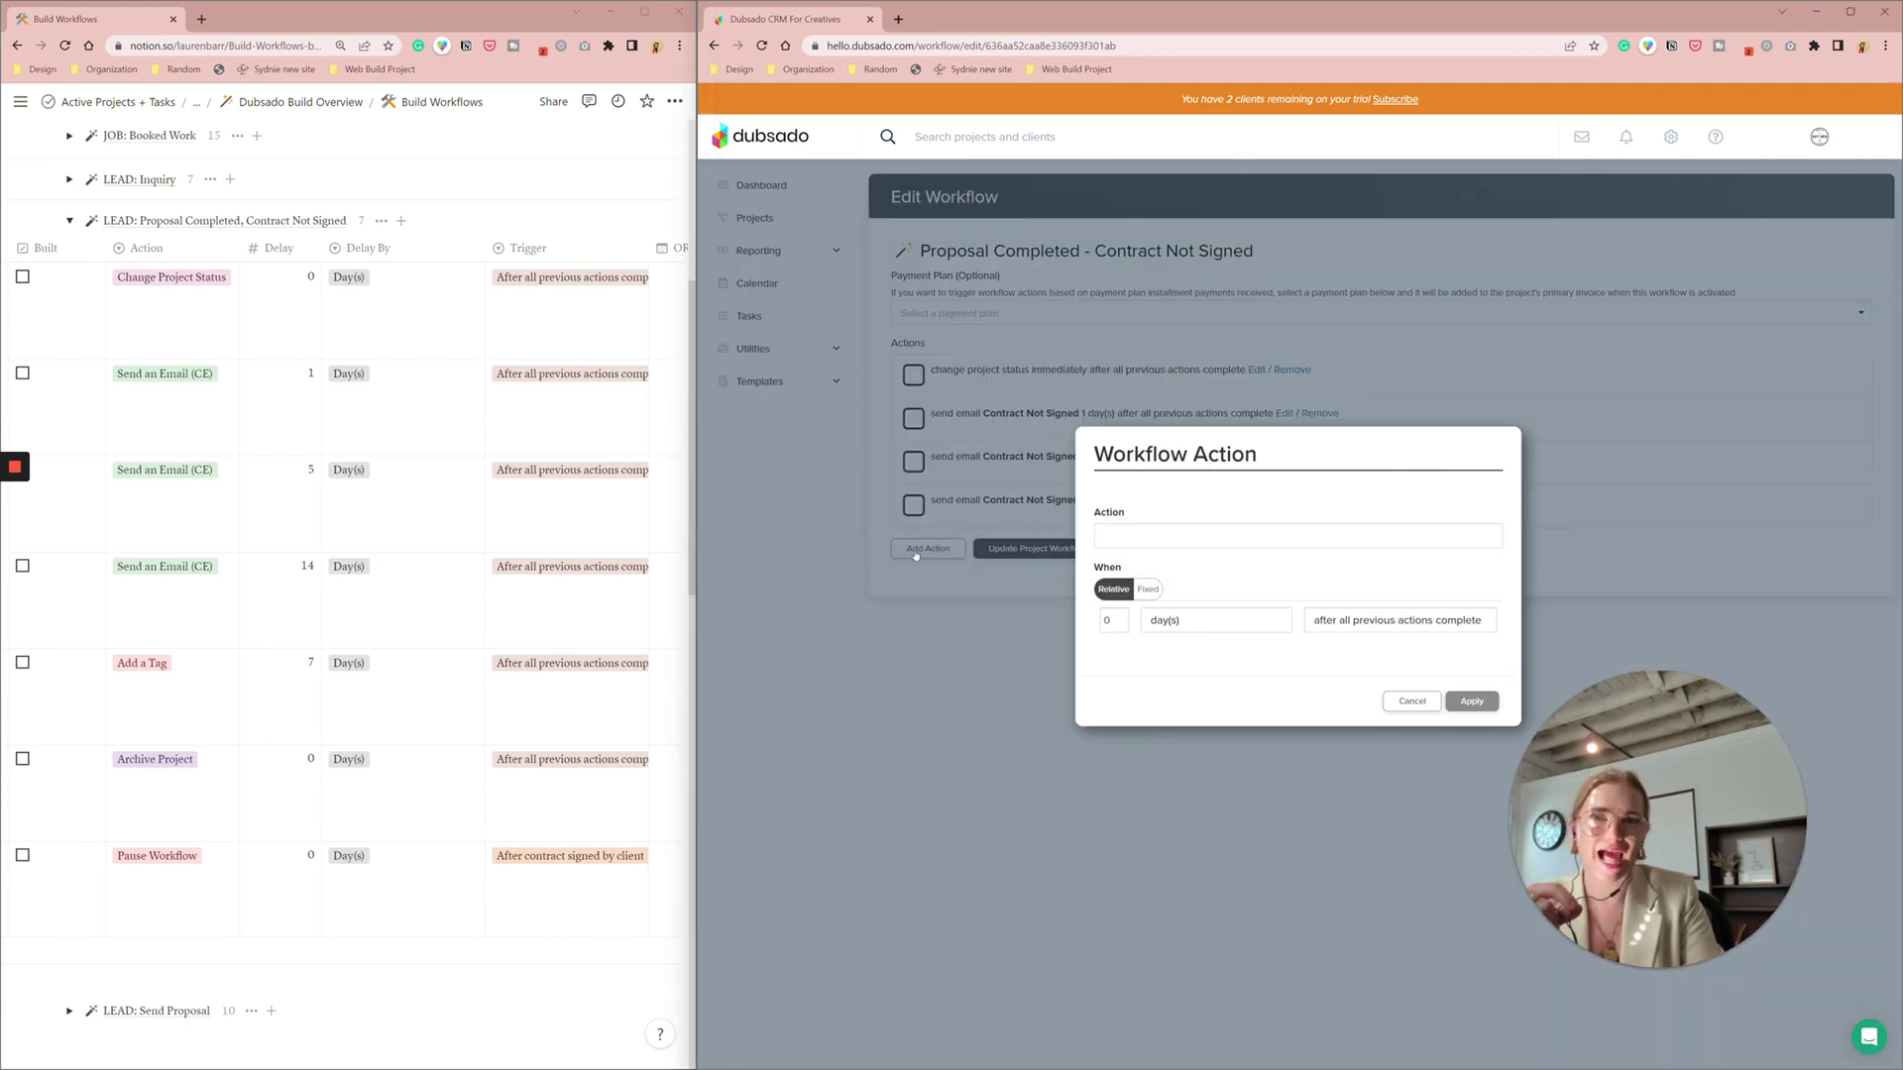
click(1133, 545)
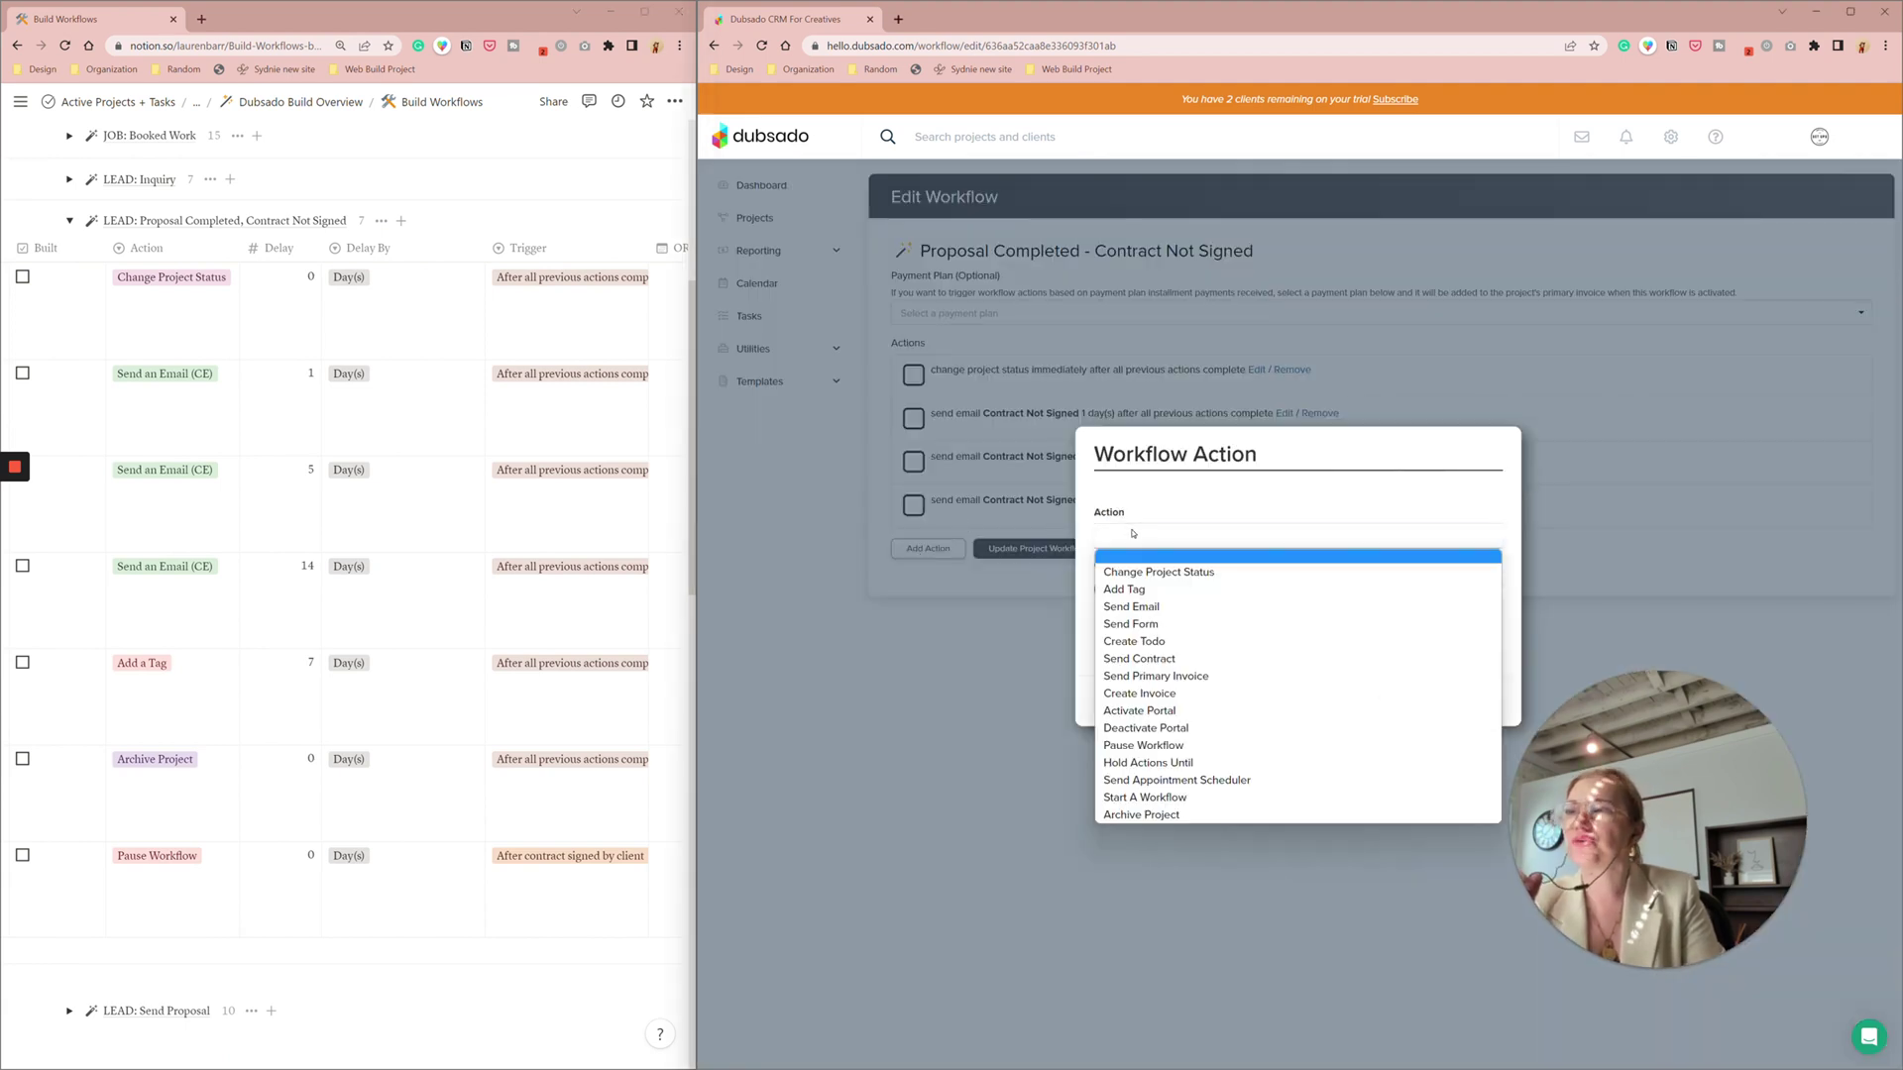
click(1150, 594)
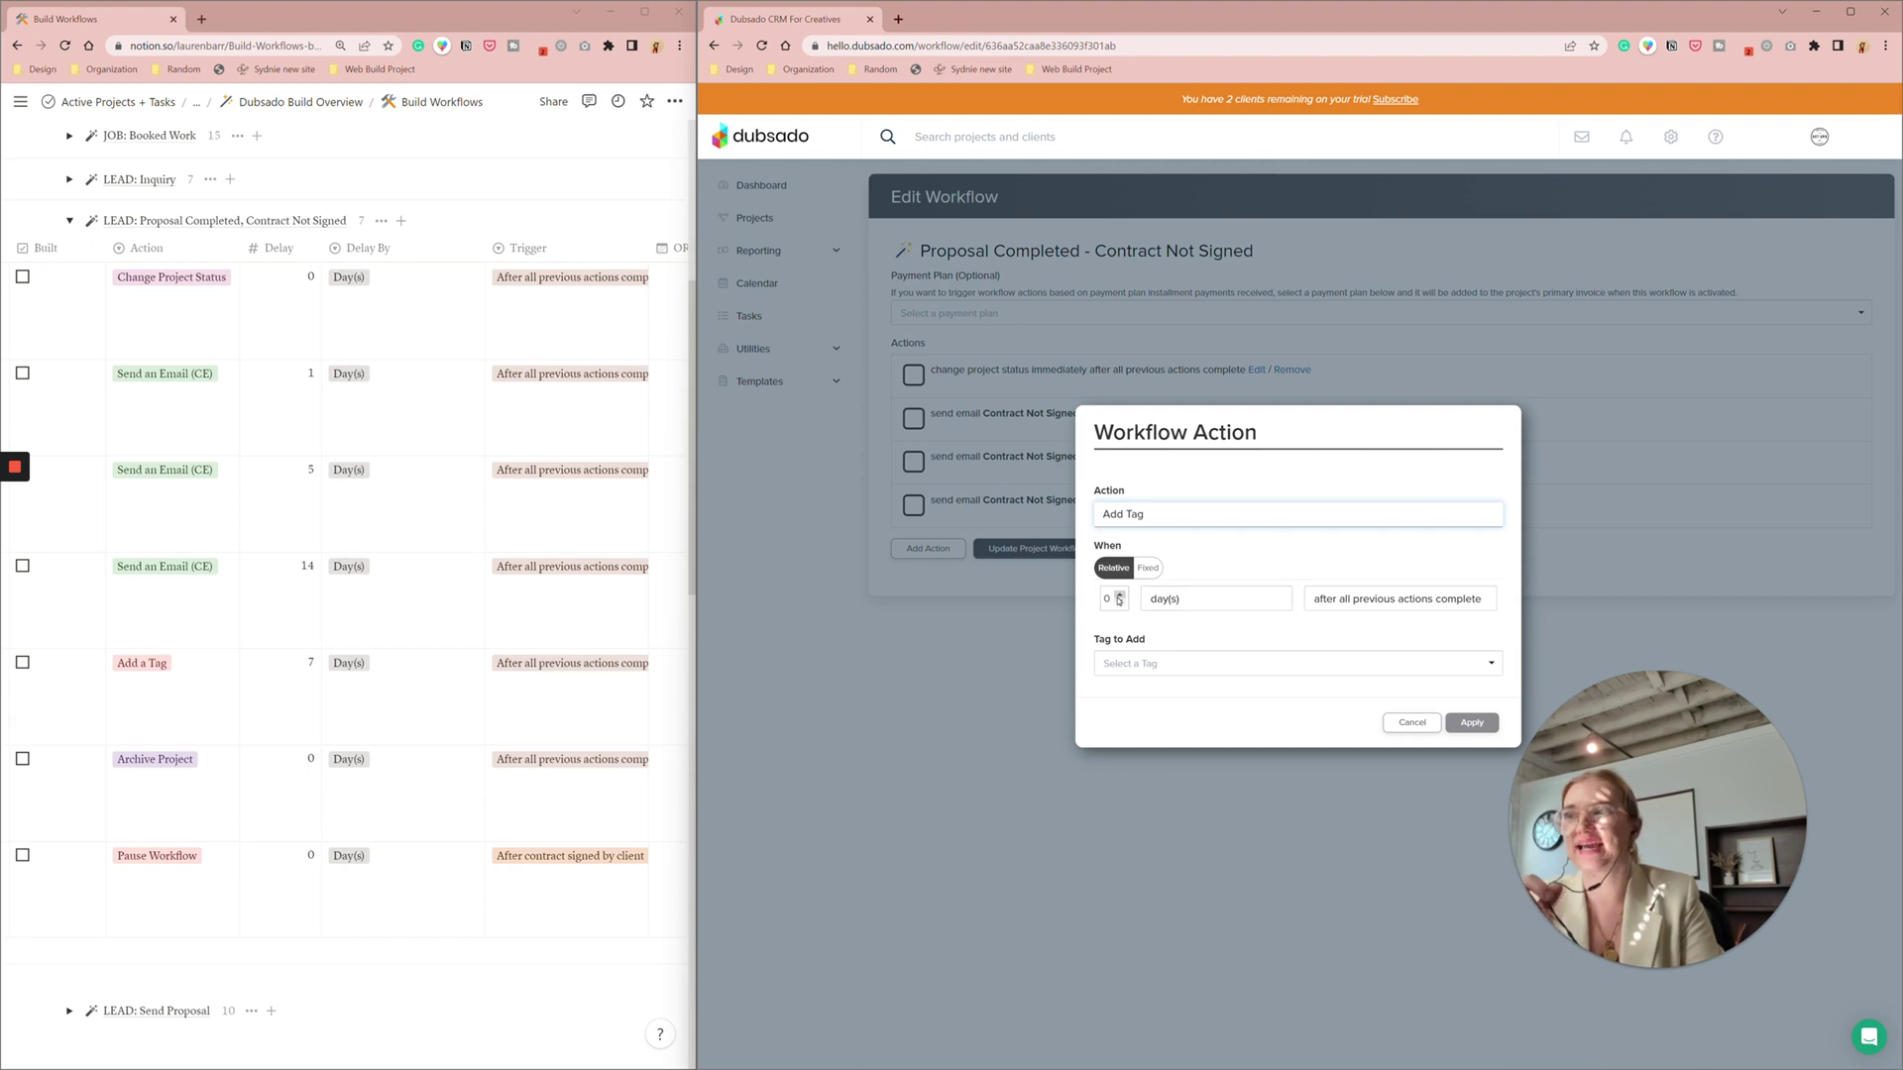
double_click(1112, 599)
text(7)
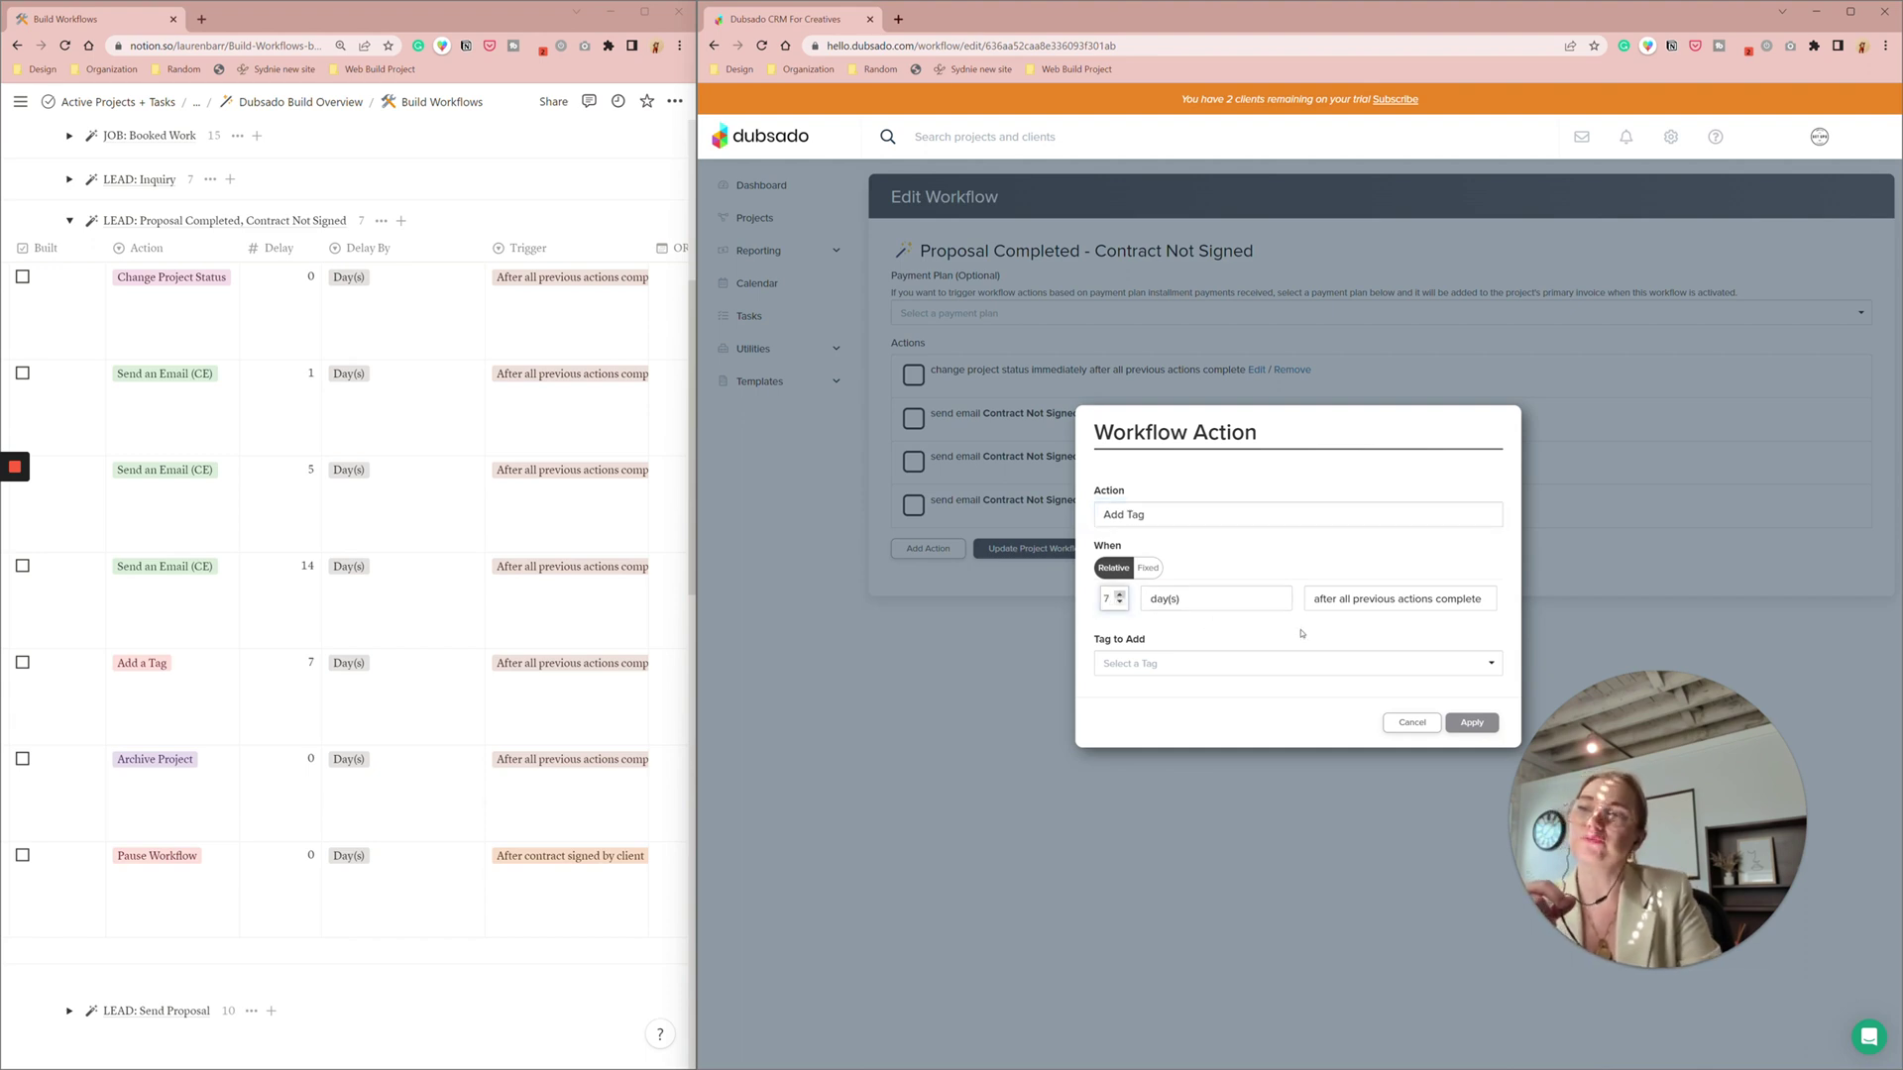
click(1247, 665)
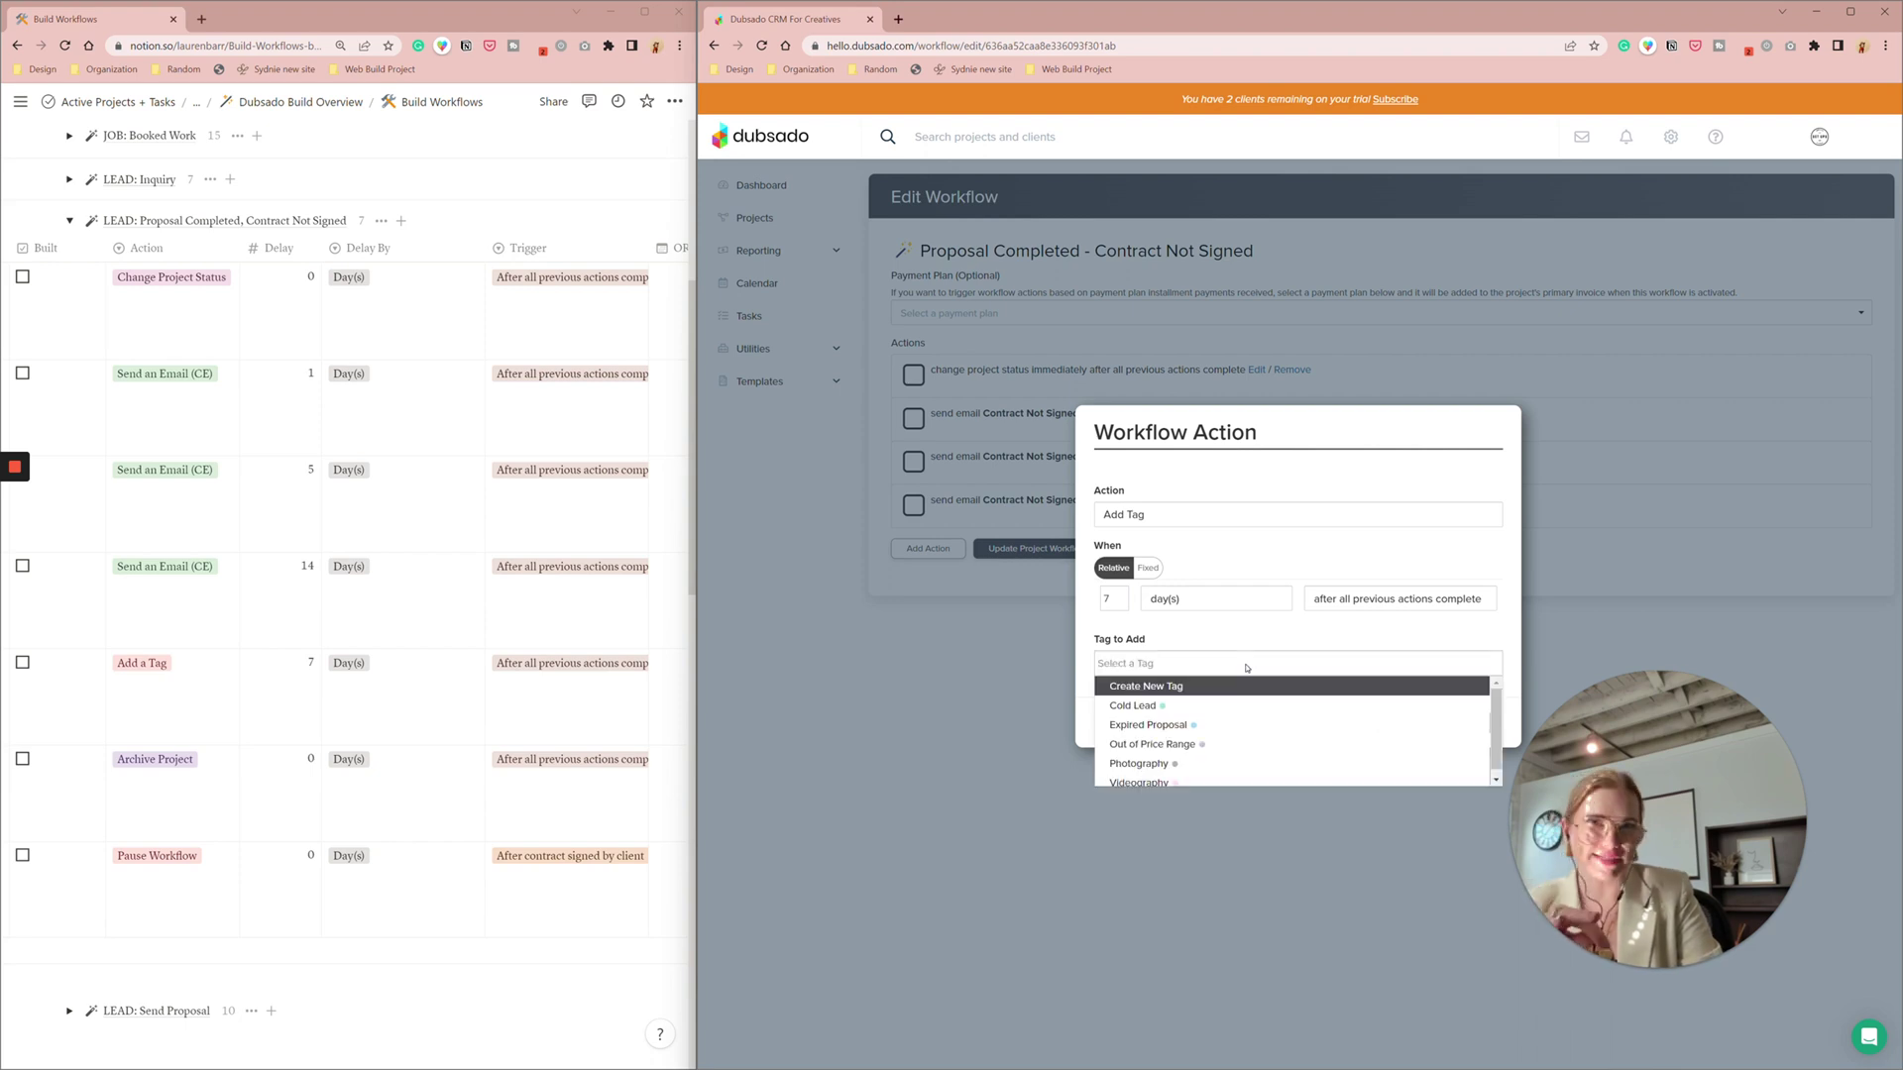
click(1220, 726)
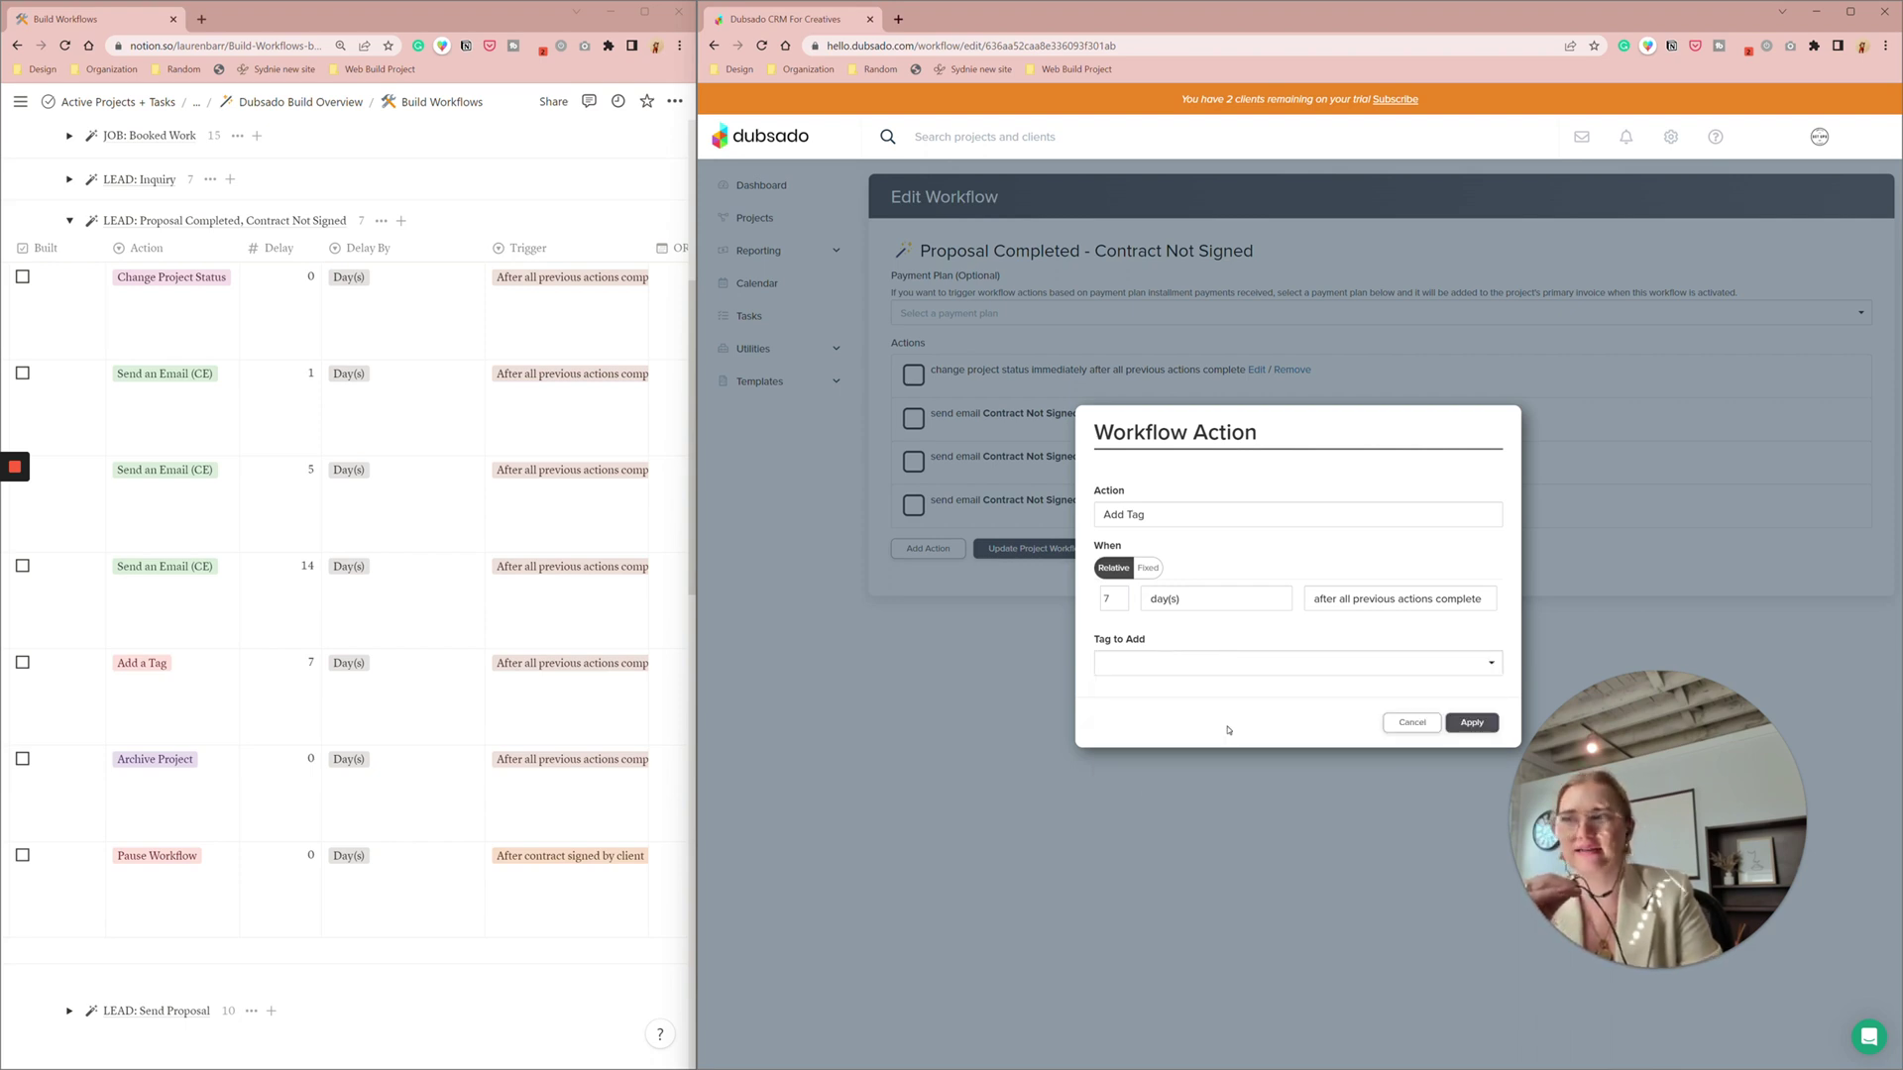
click(1472, 737)
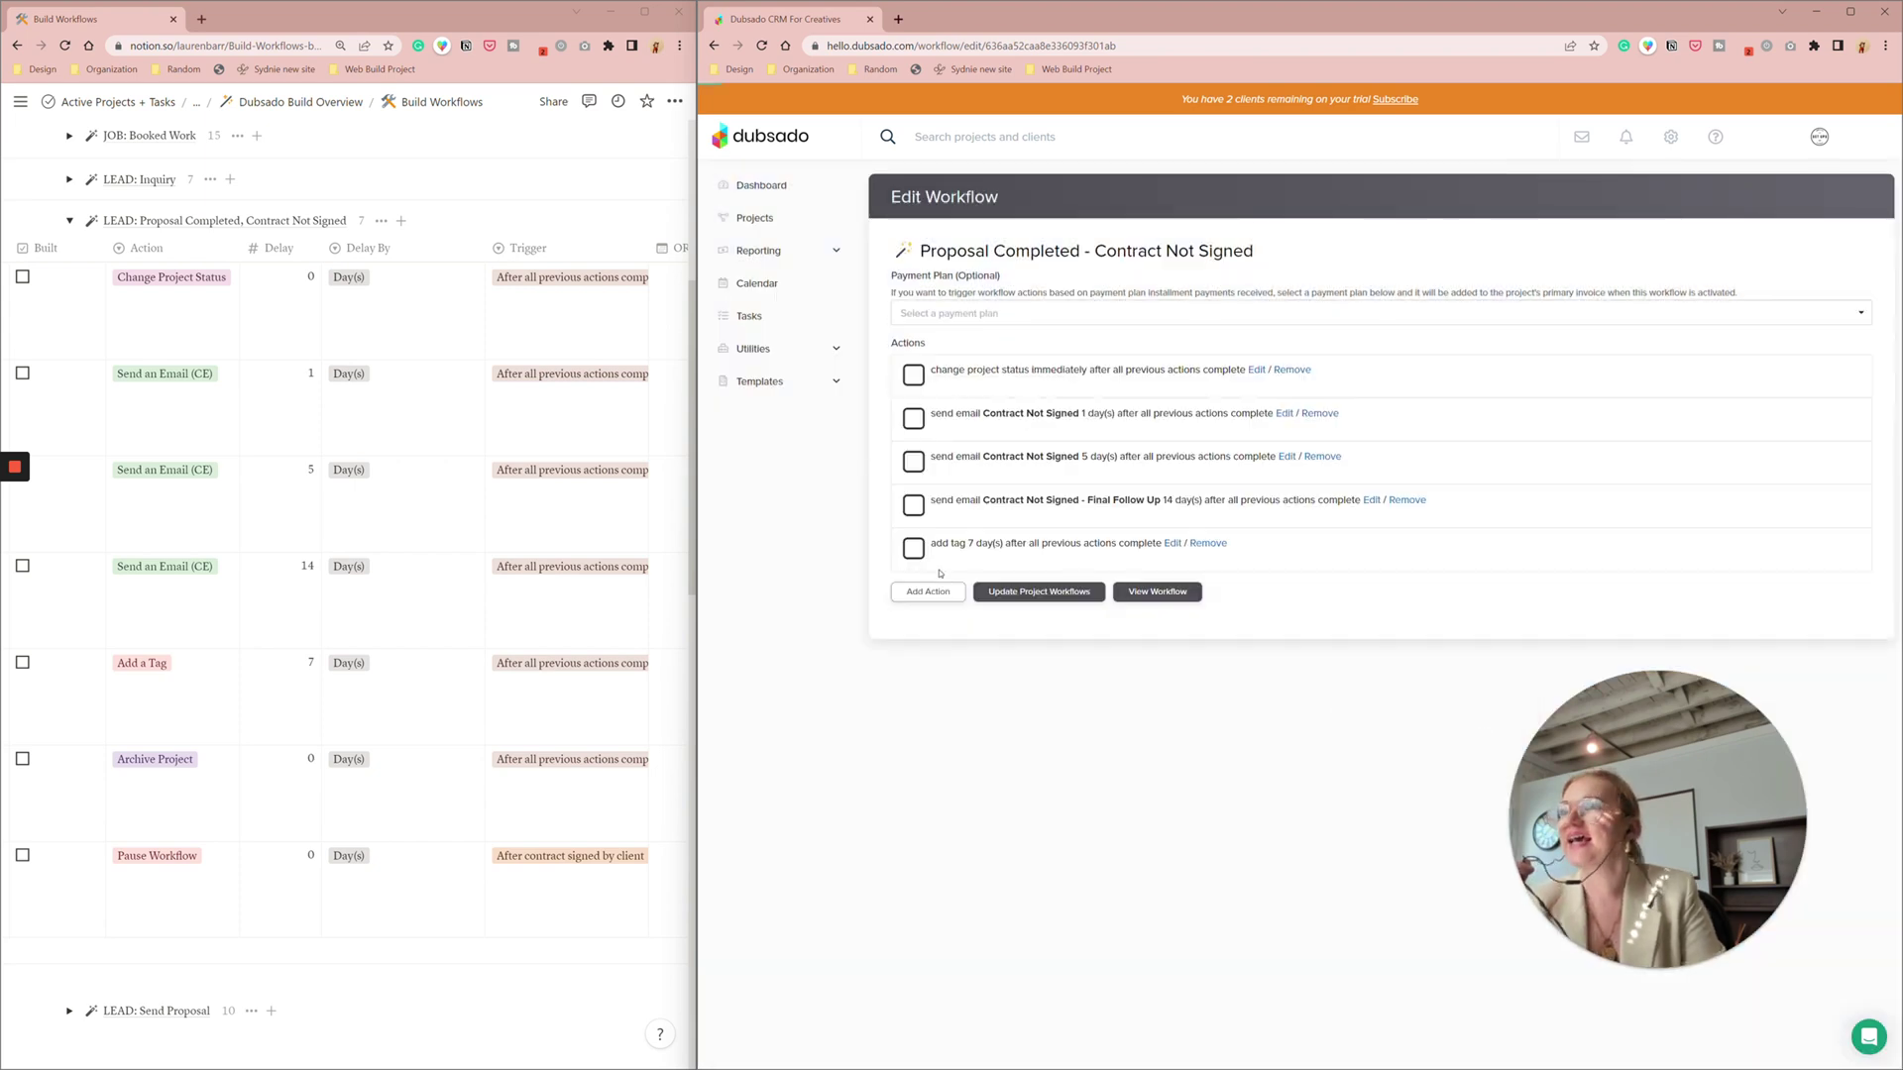
Add an Archive Project action that runs immediately
click(923, 593)
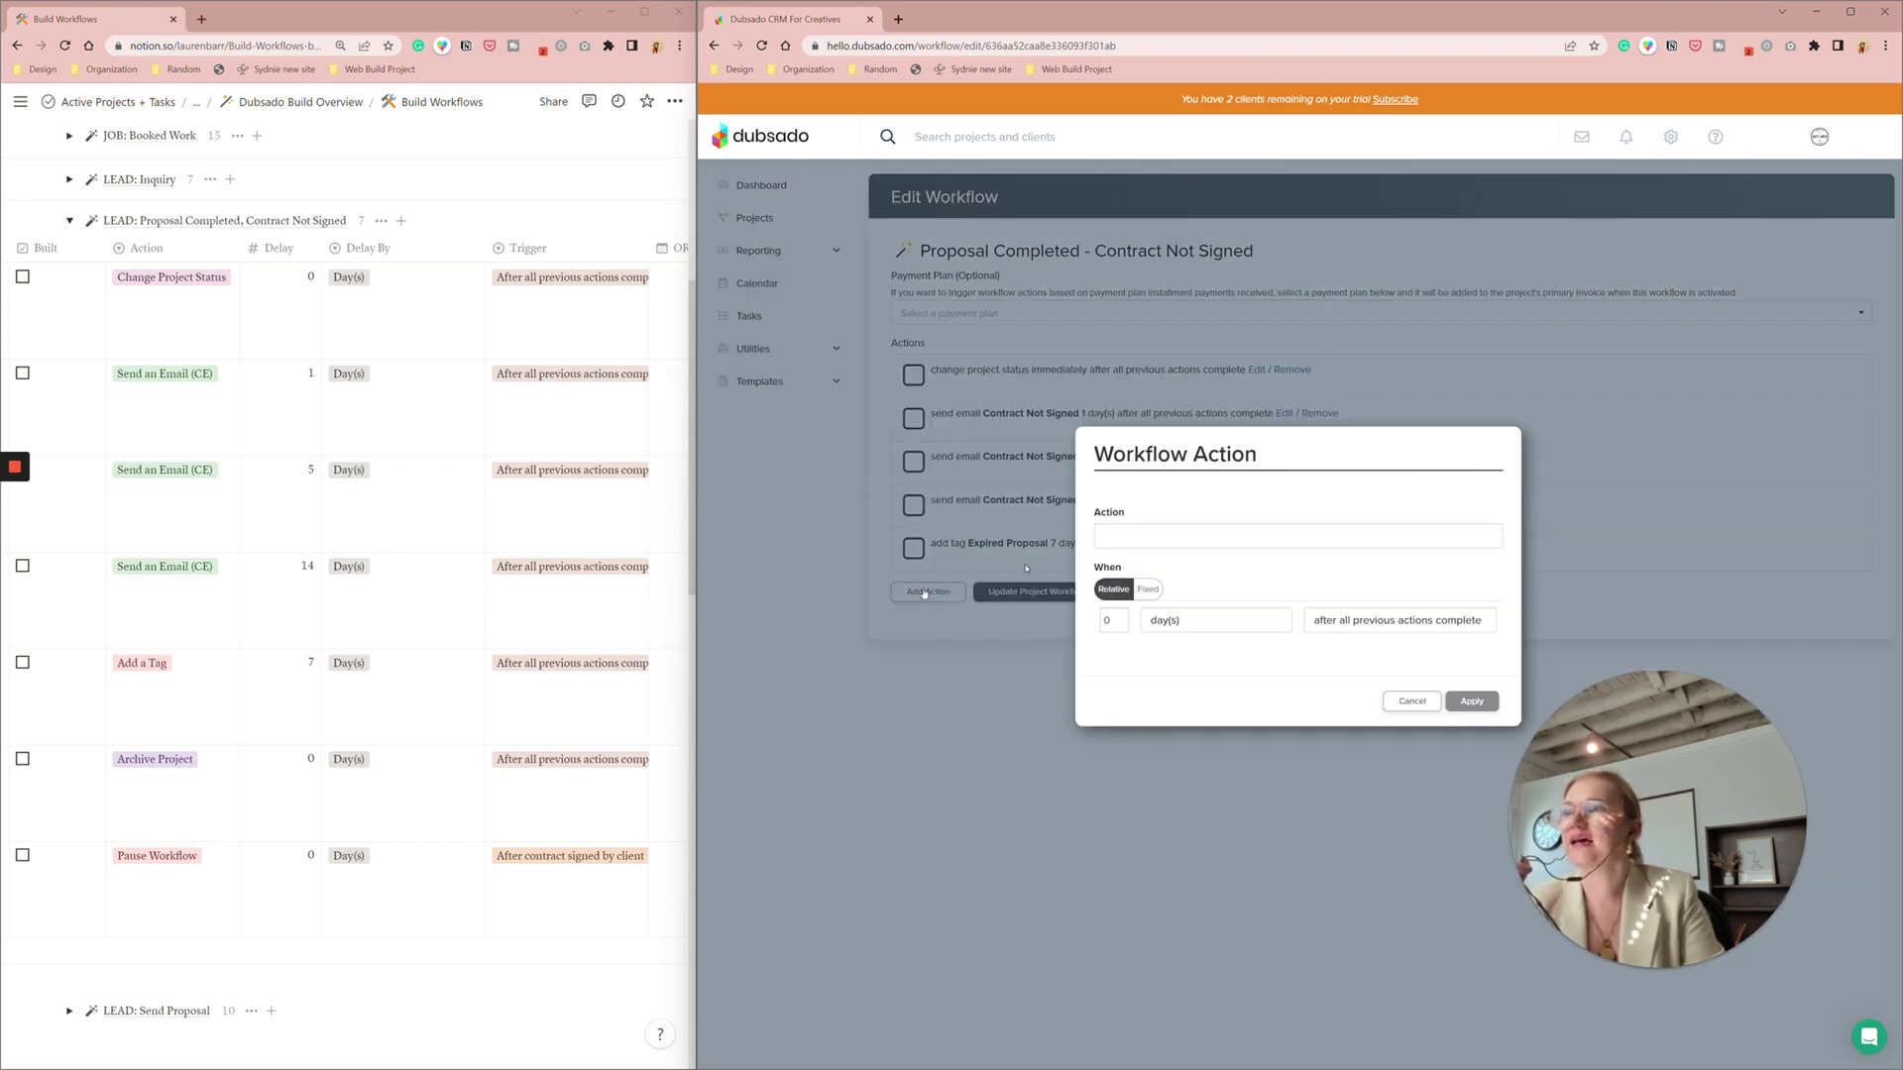
click(1204, 538)
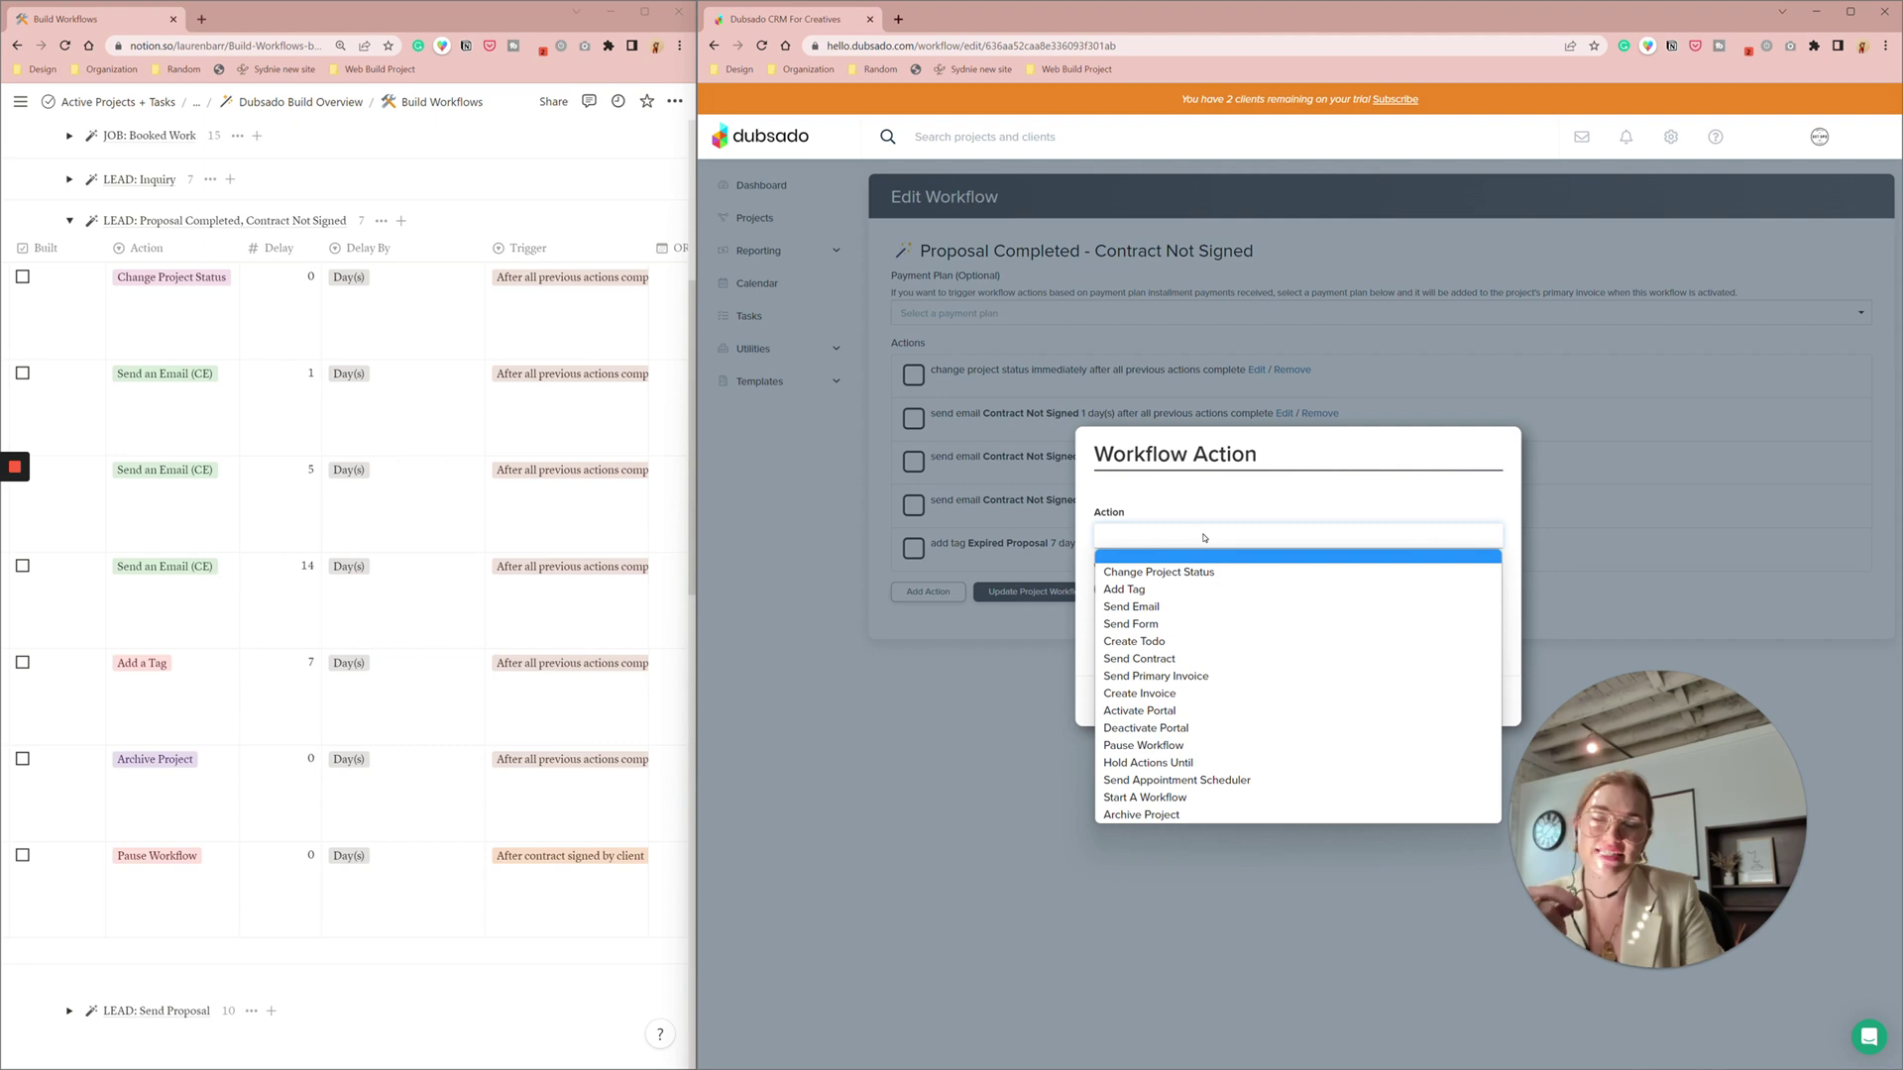
click(1168, 815)
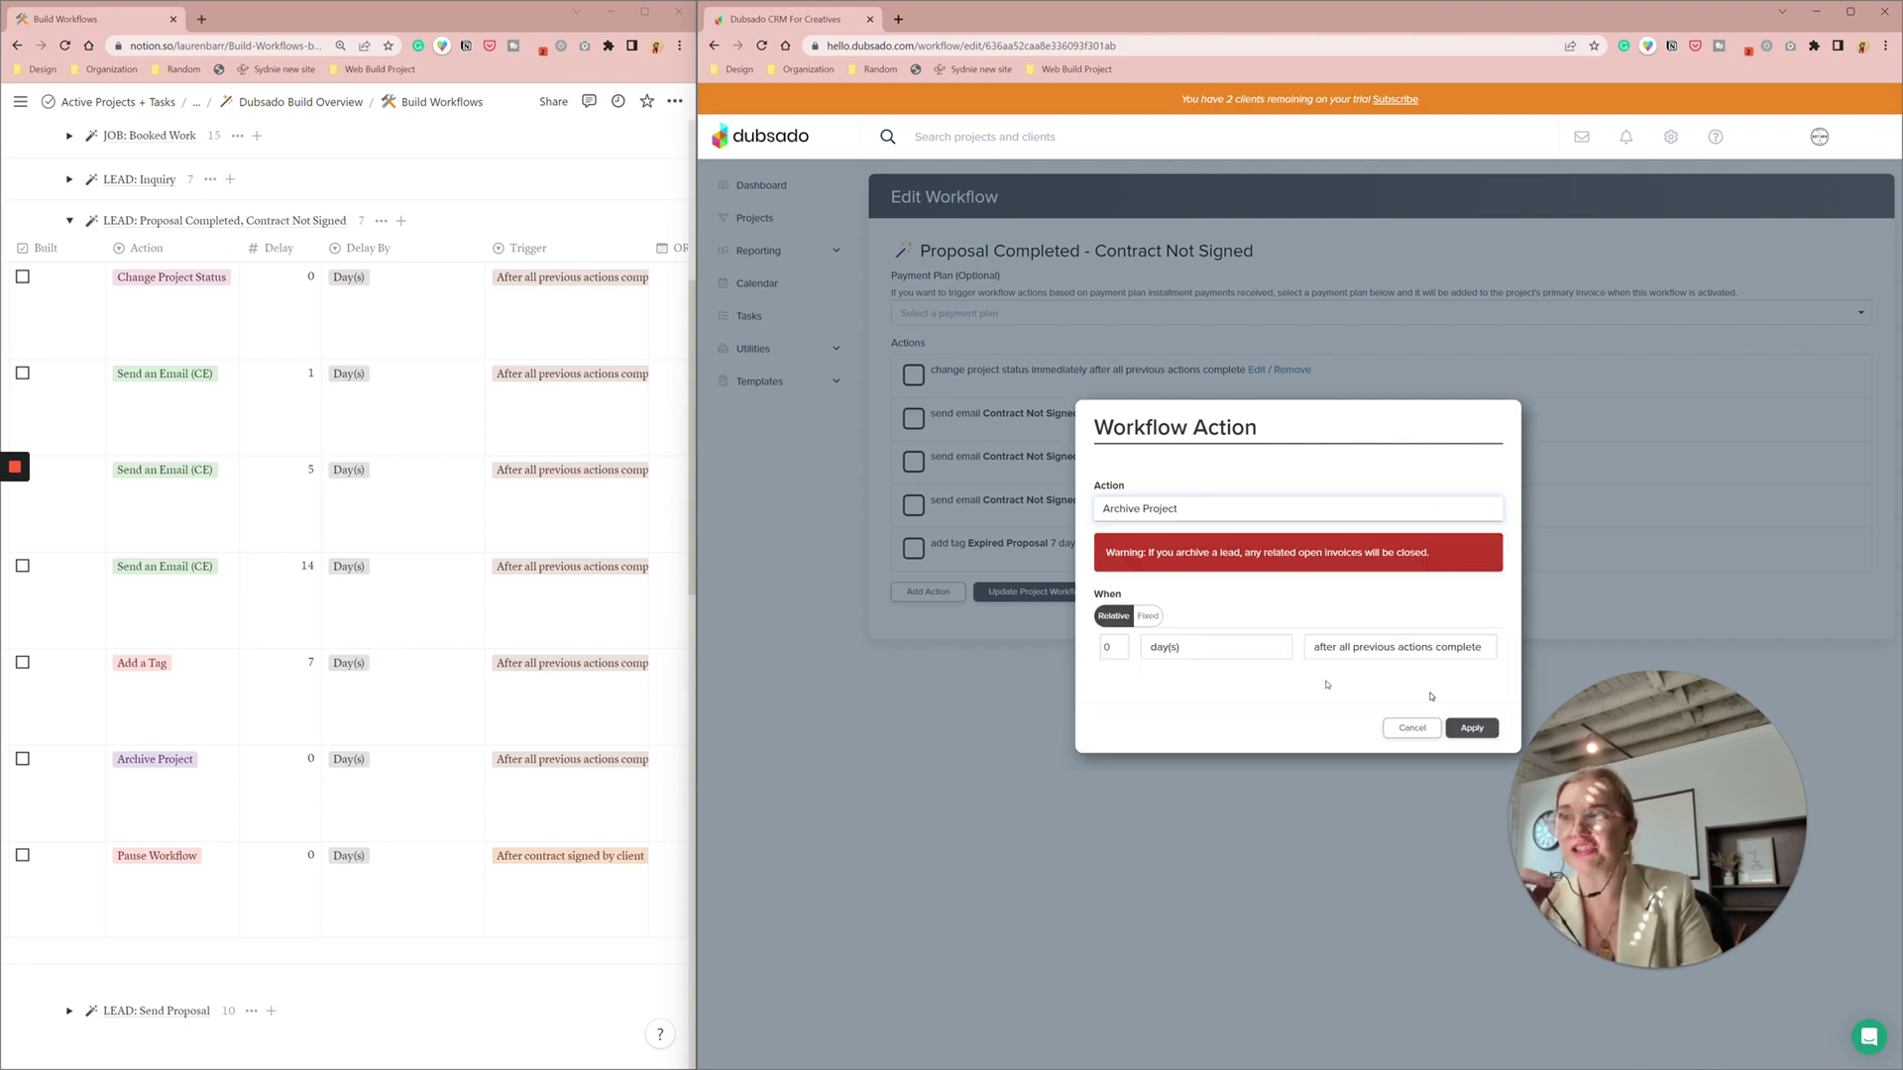
click(1472, 728)
scroll(329, 671, down, 2)
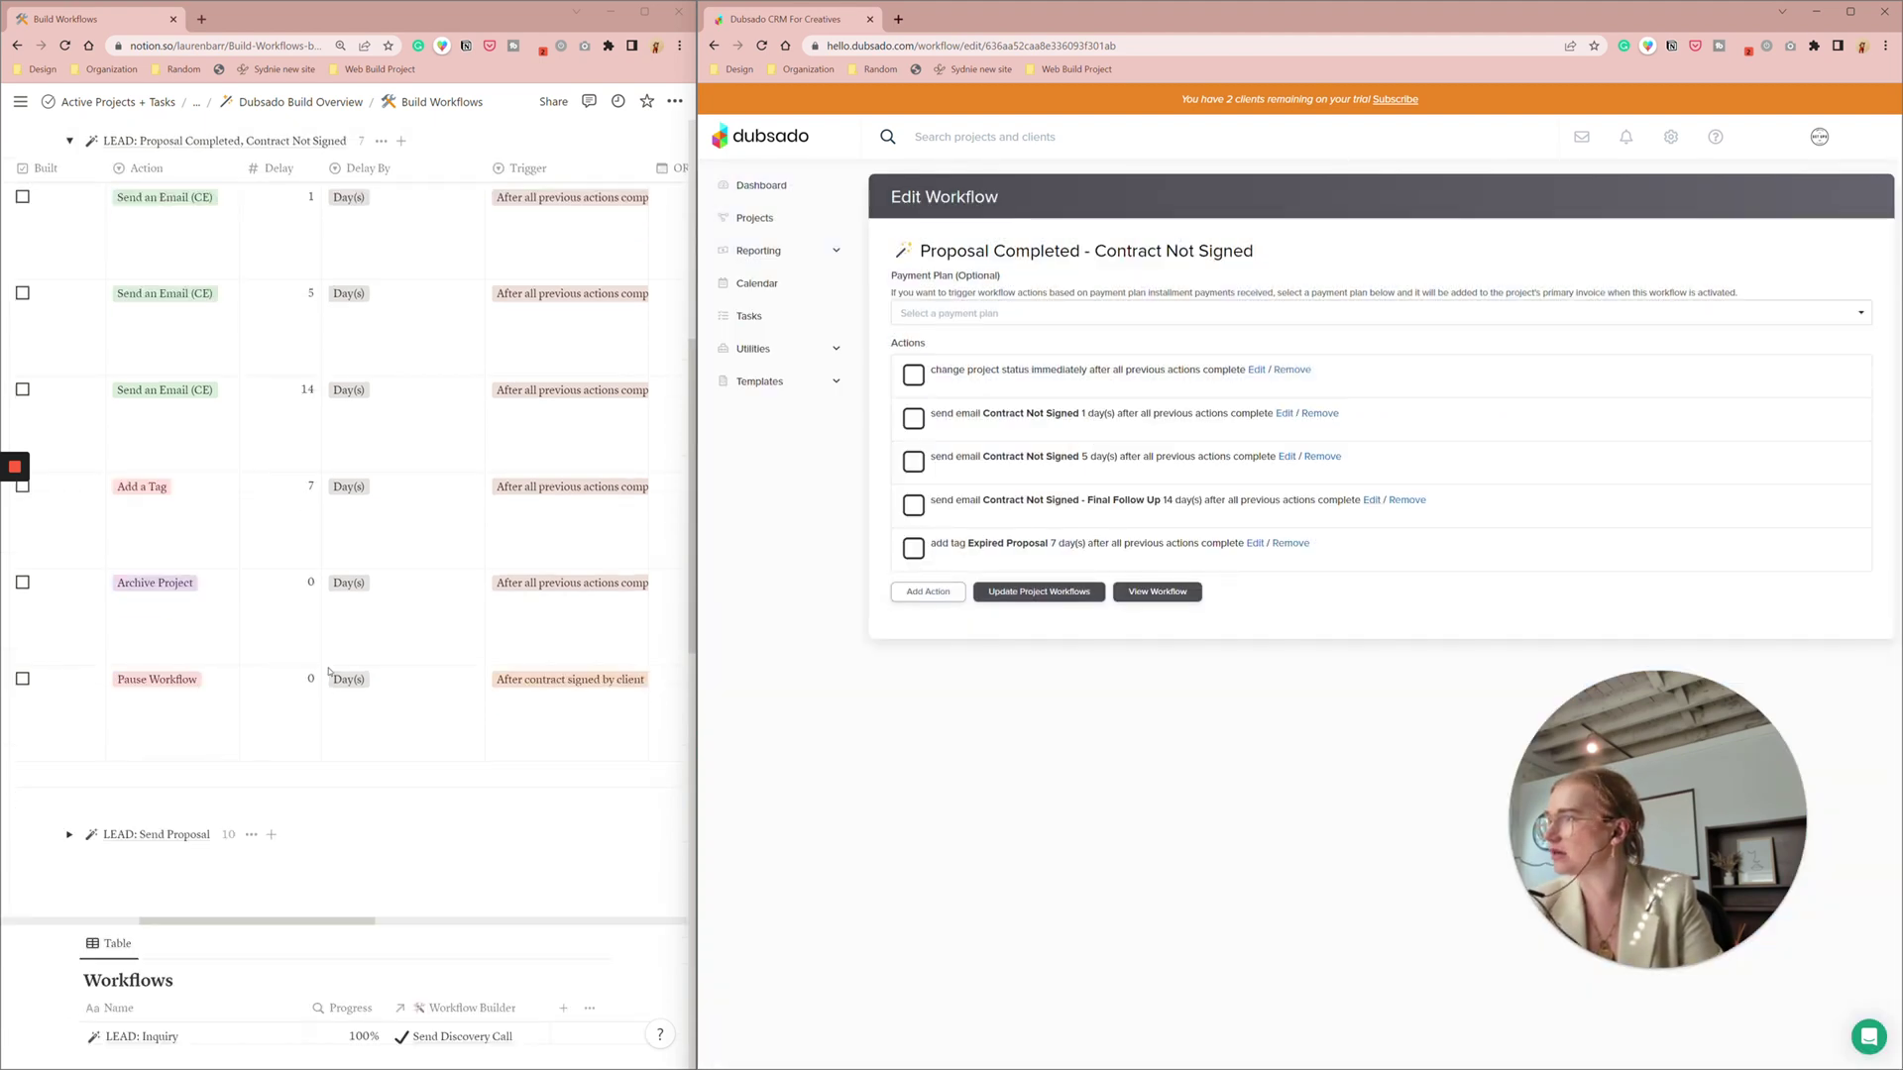
Add a Pause Workflow action triggered after the contract is signed by the client
scroll(248, 694, left, 5)
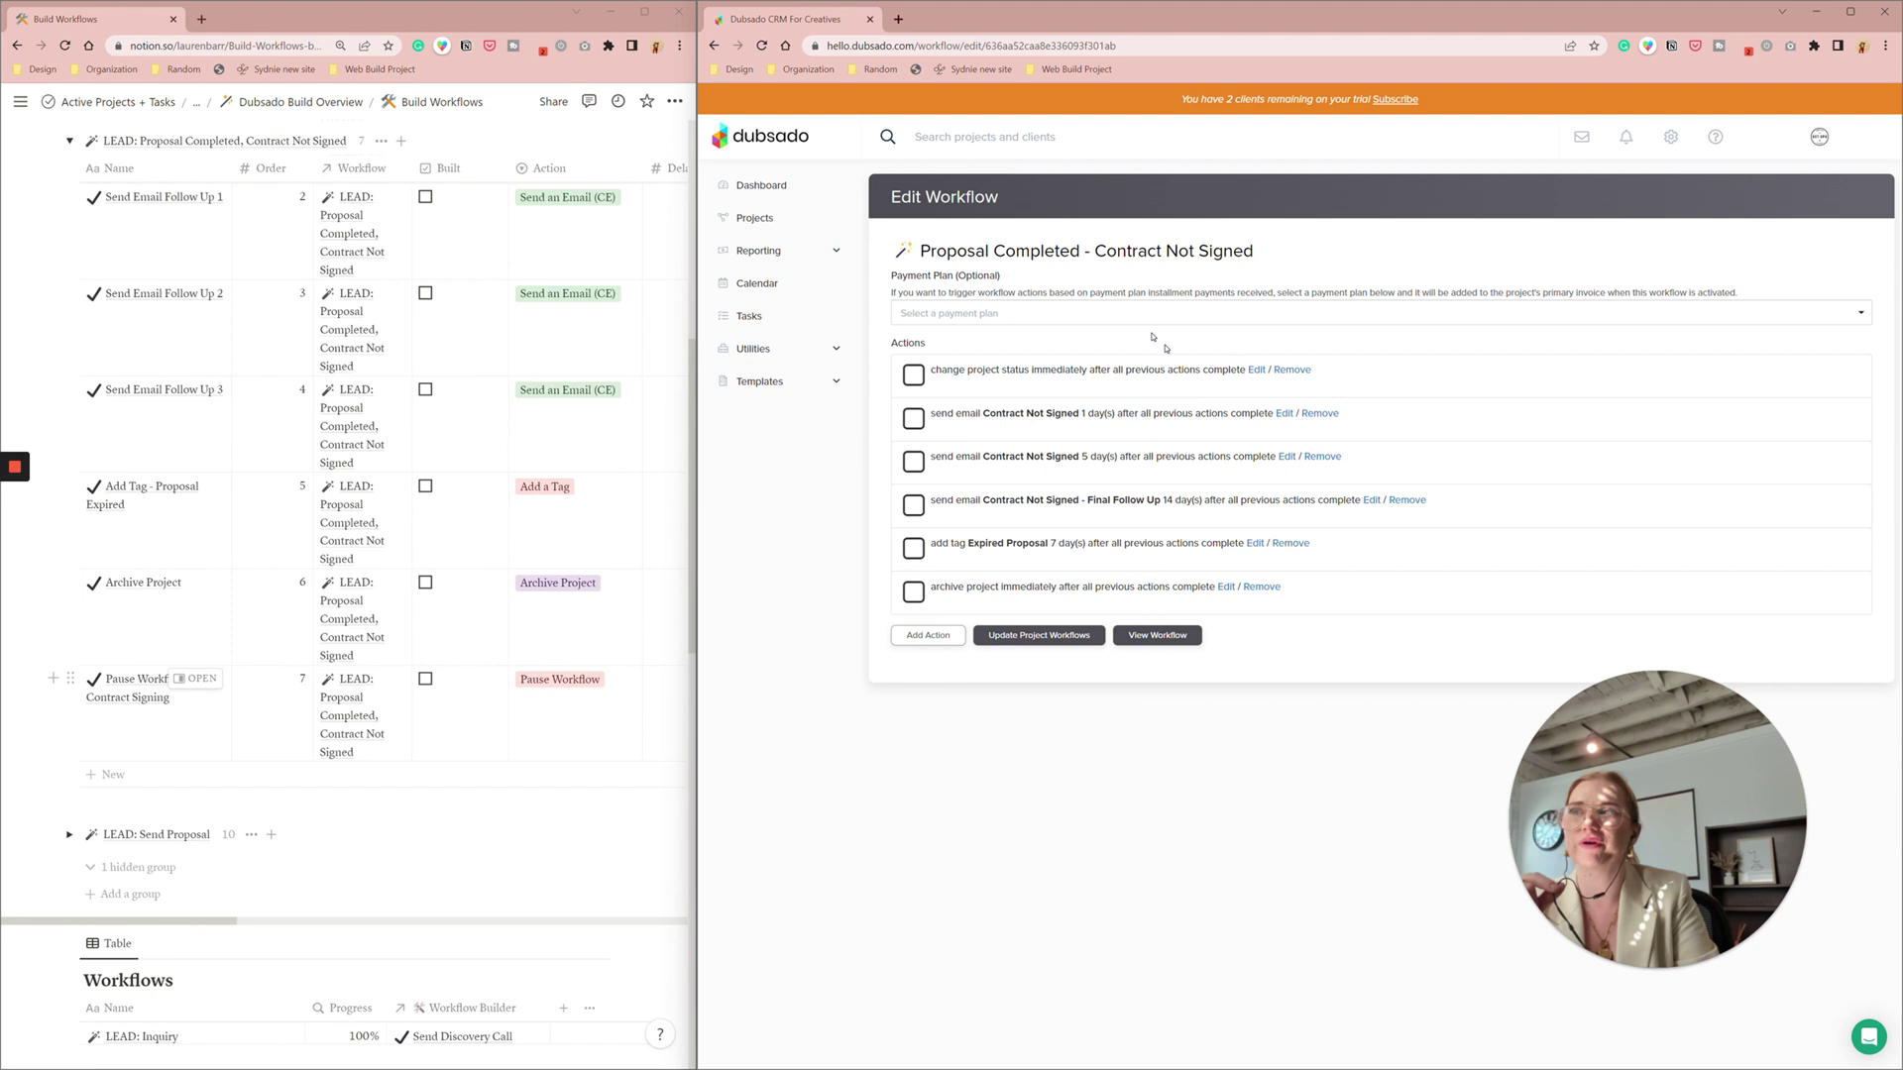
click(912, 636)
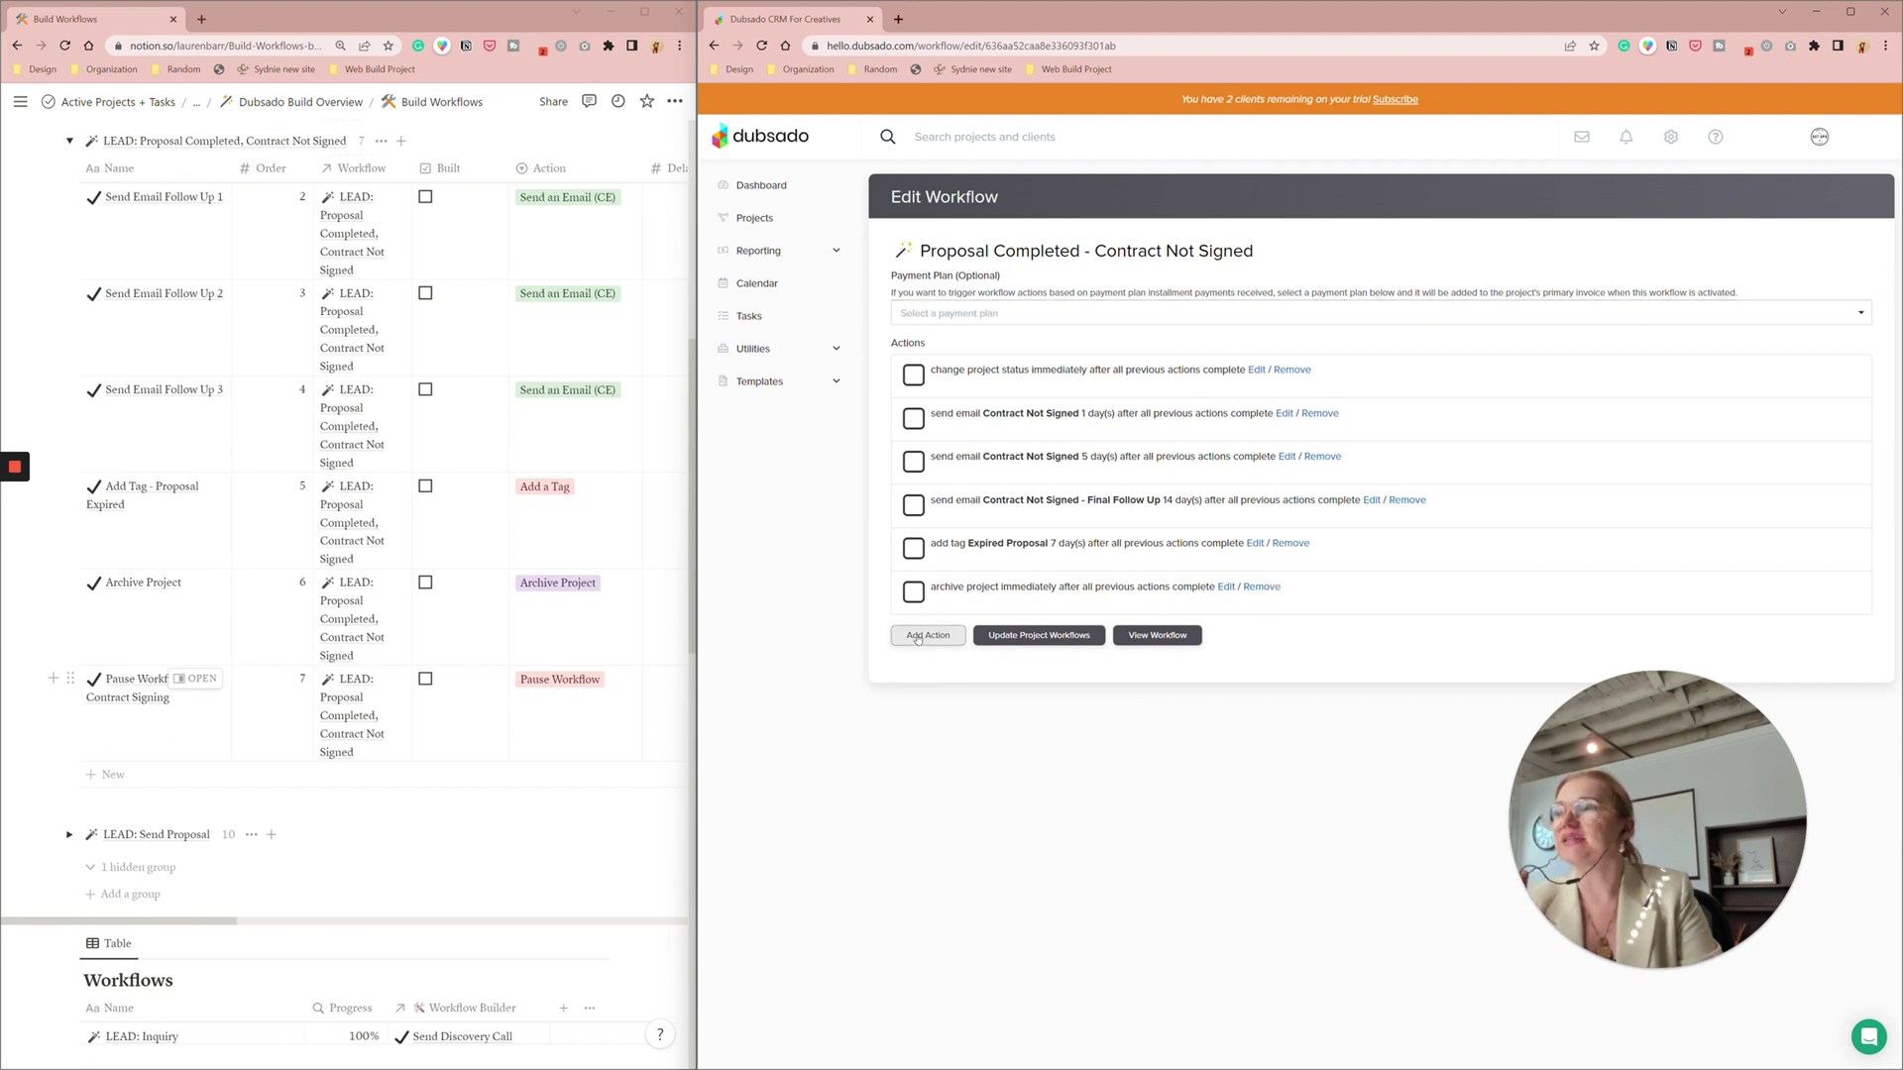
click(1189, 544)
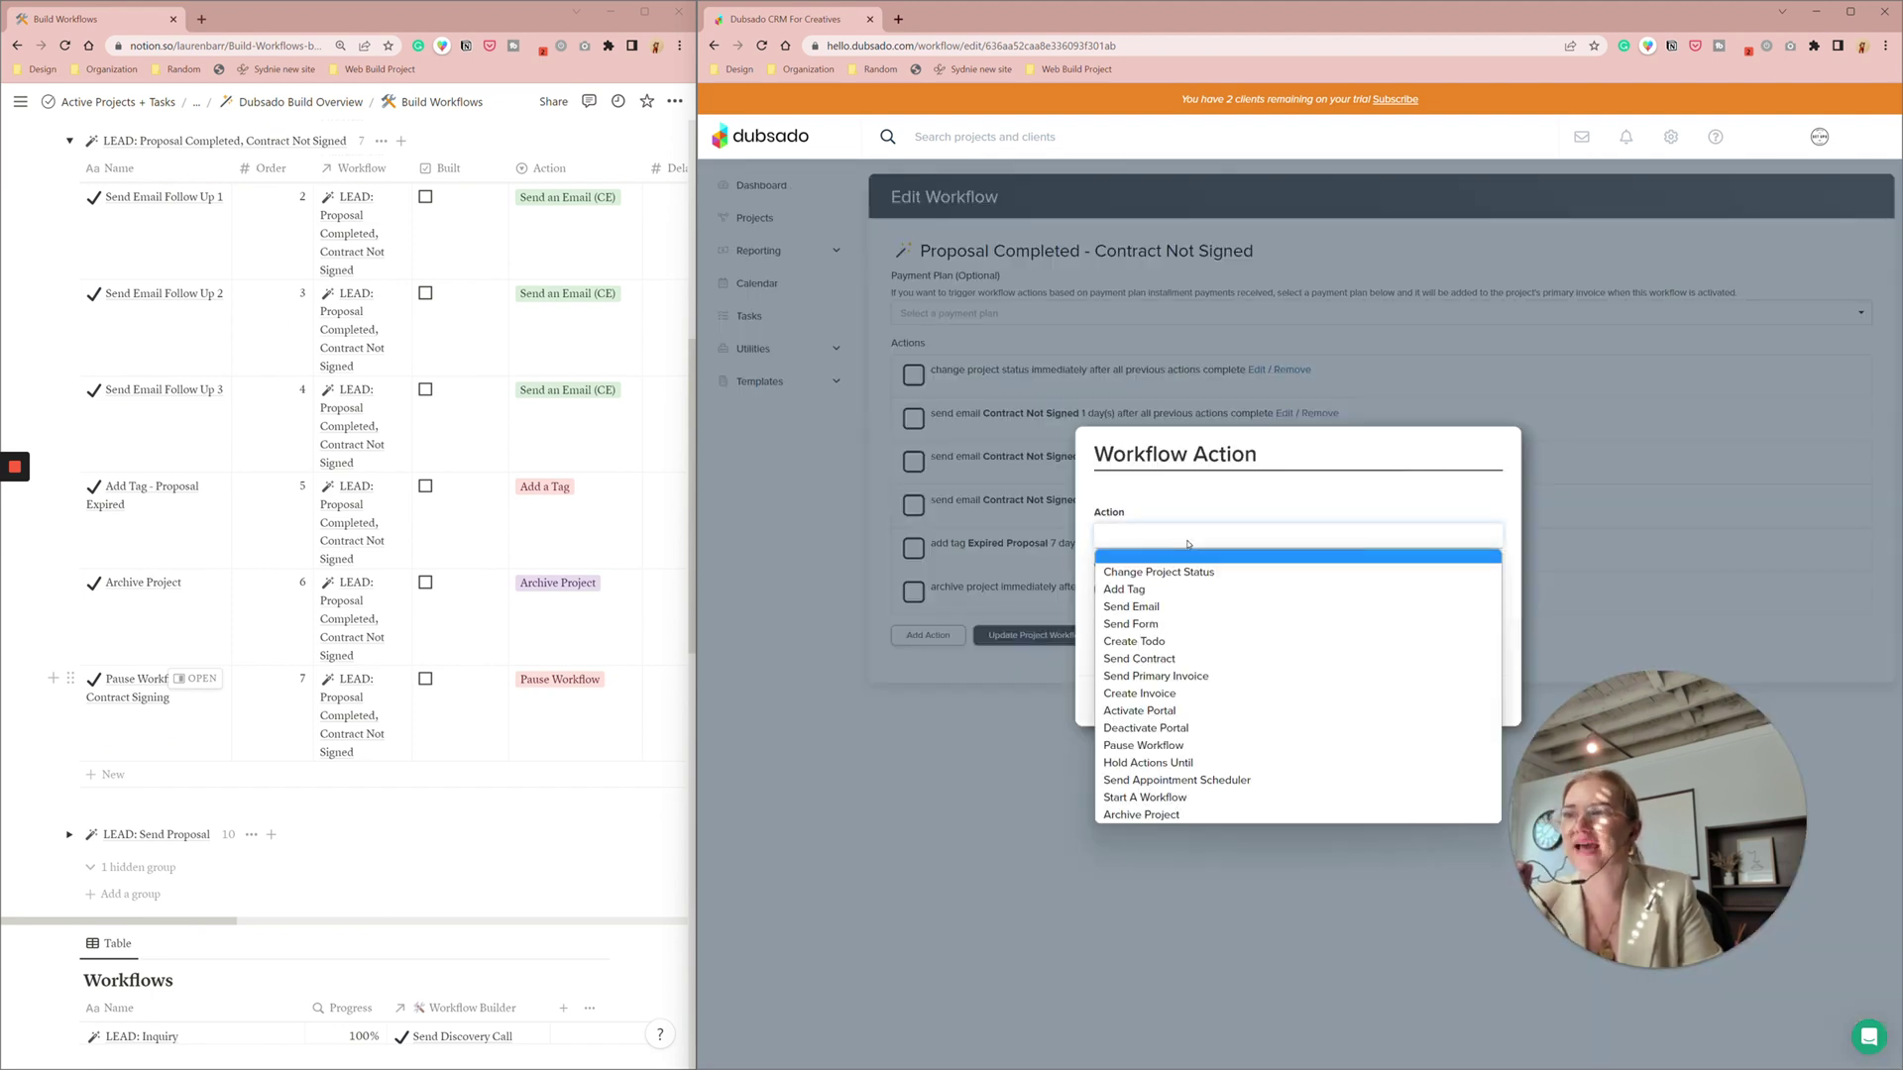
click(1159, 748)
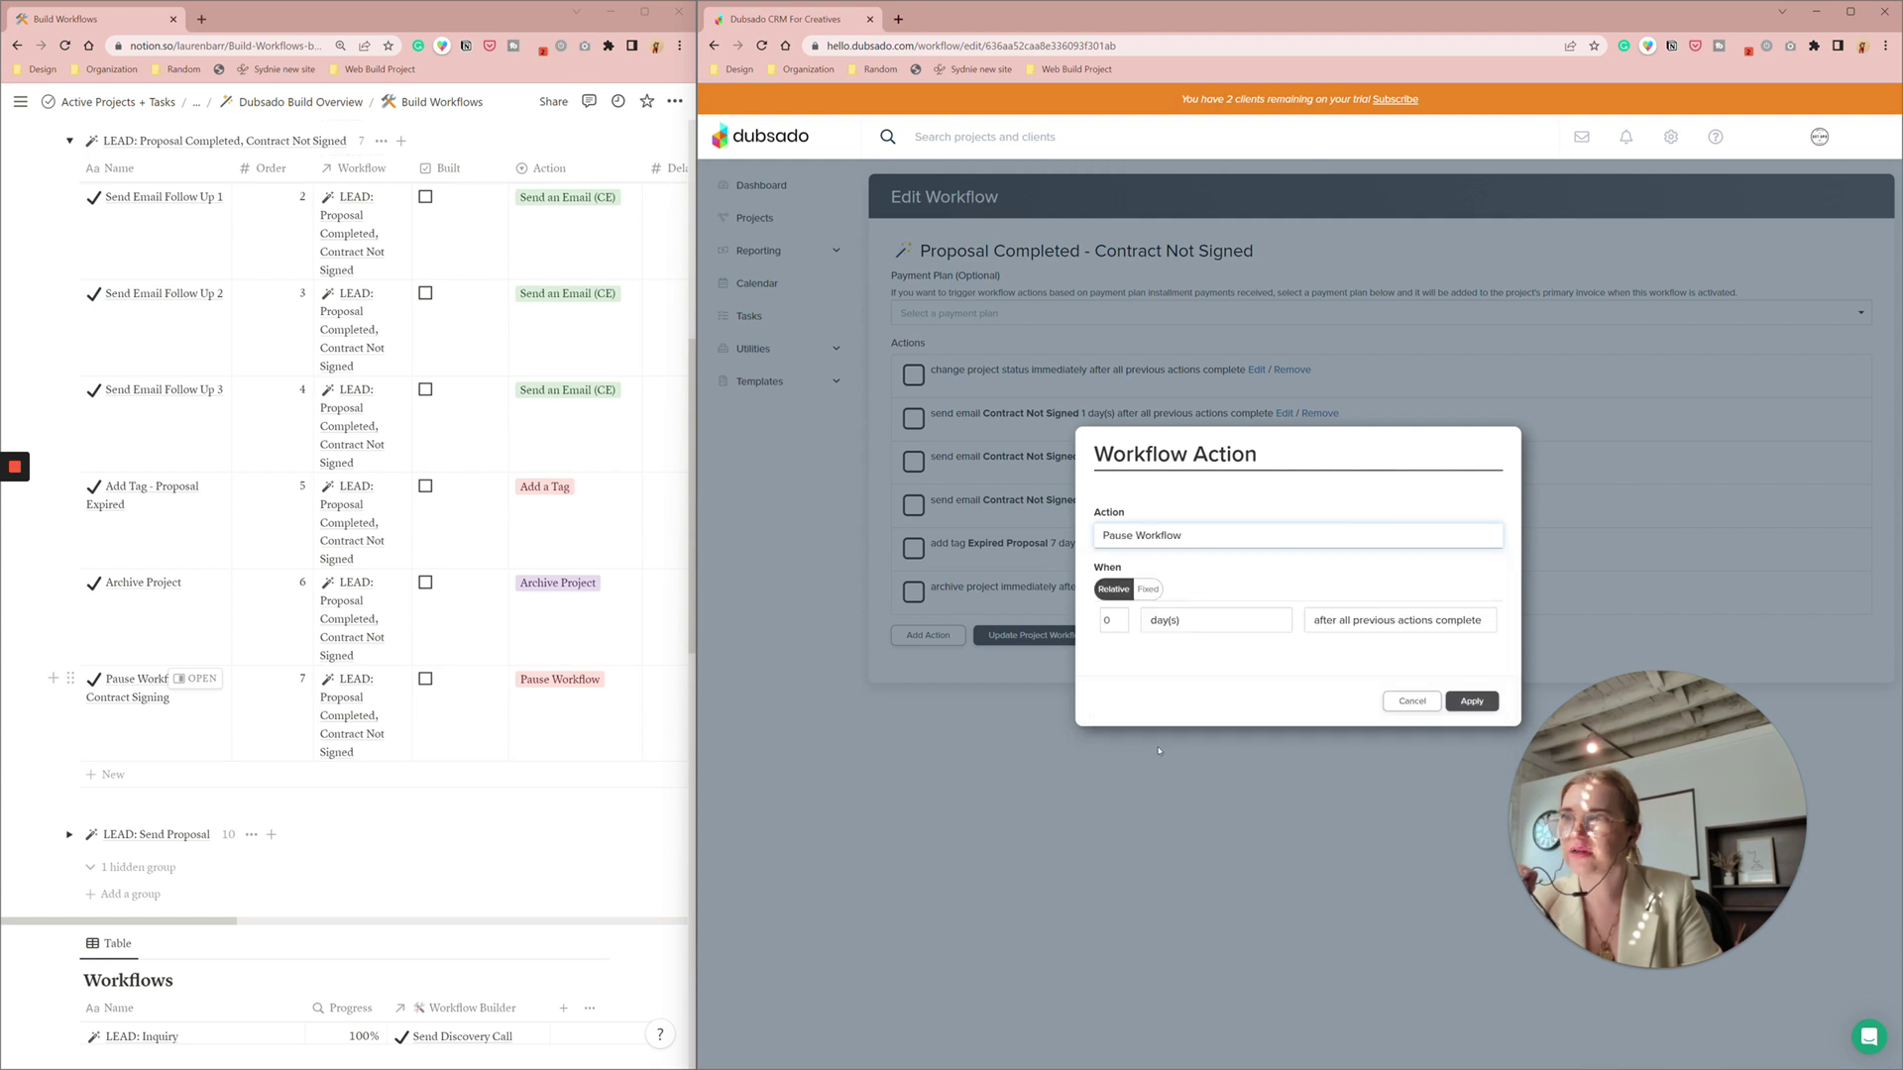
click(1403, 625)
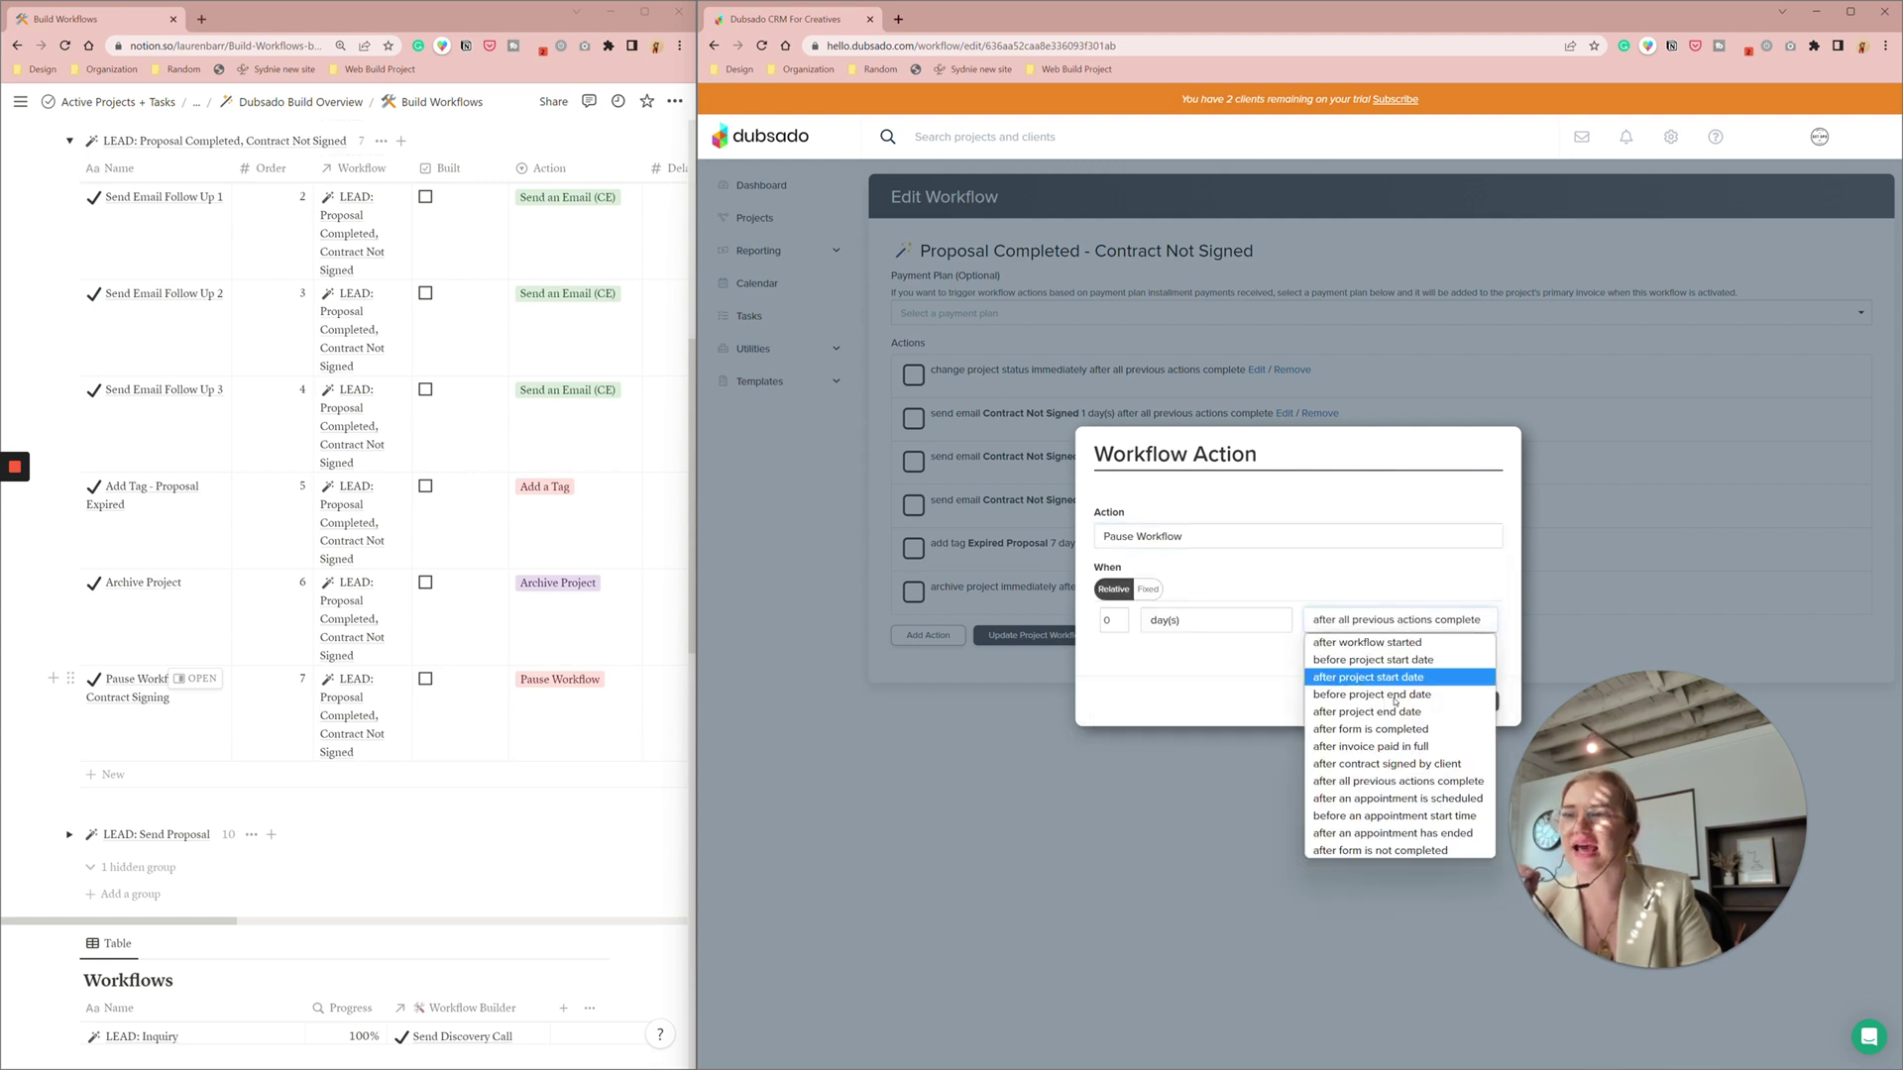
click(1398, 763)
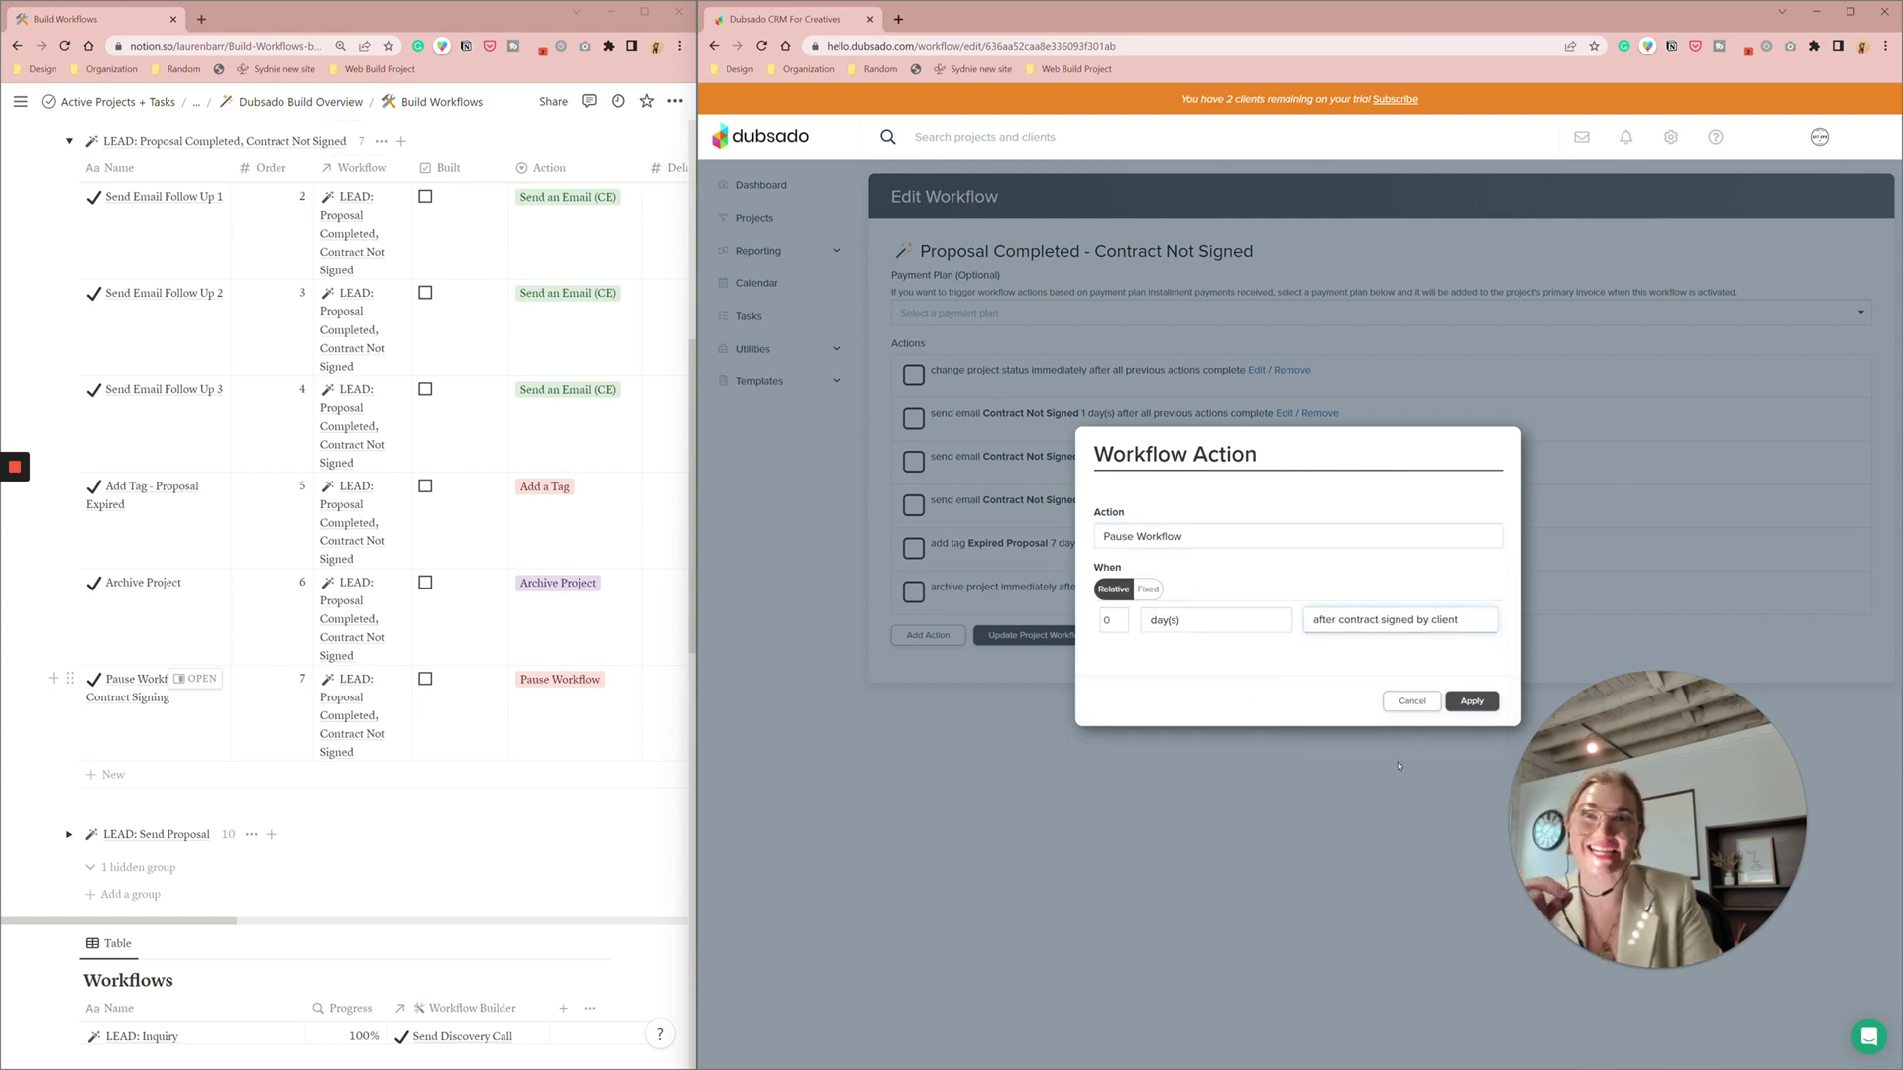
click(1472, 701)
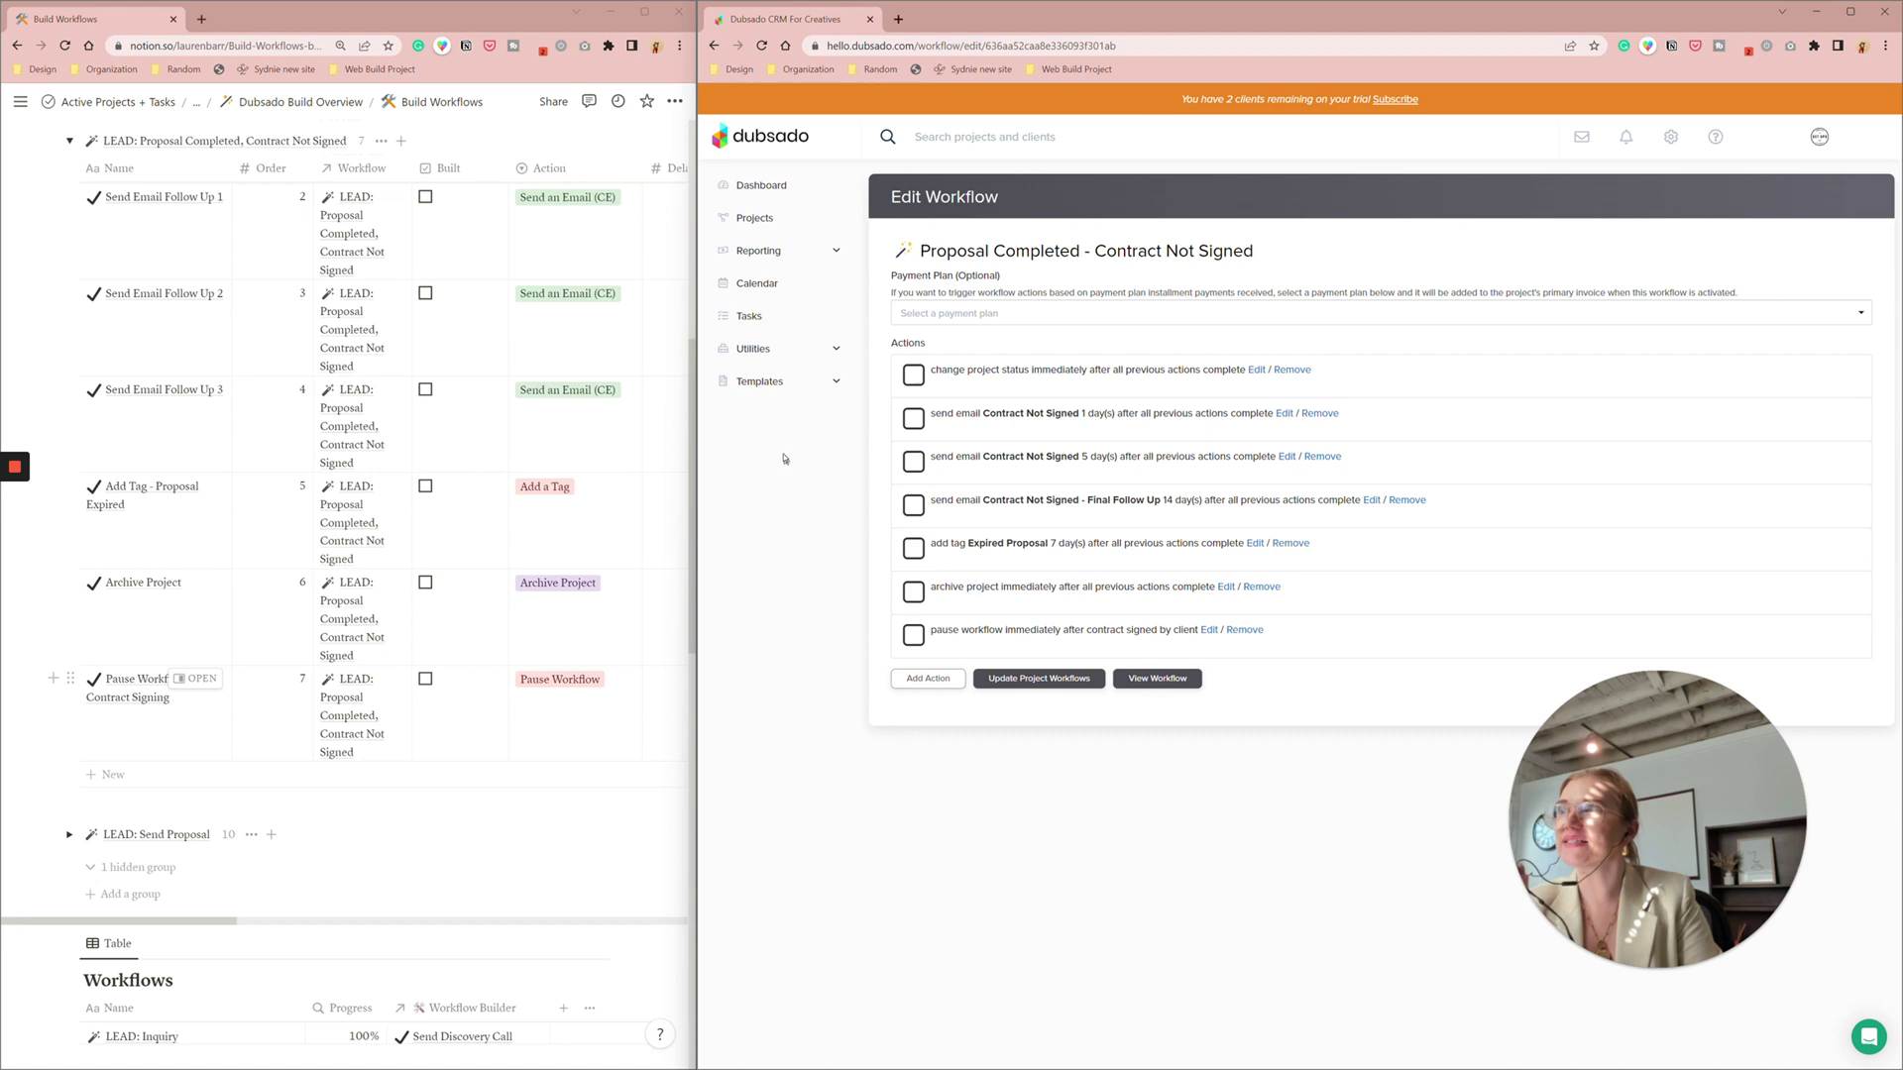
Open the LEAD: Send Proposal workflow template for editing
click(783, 385)
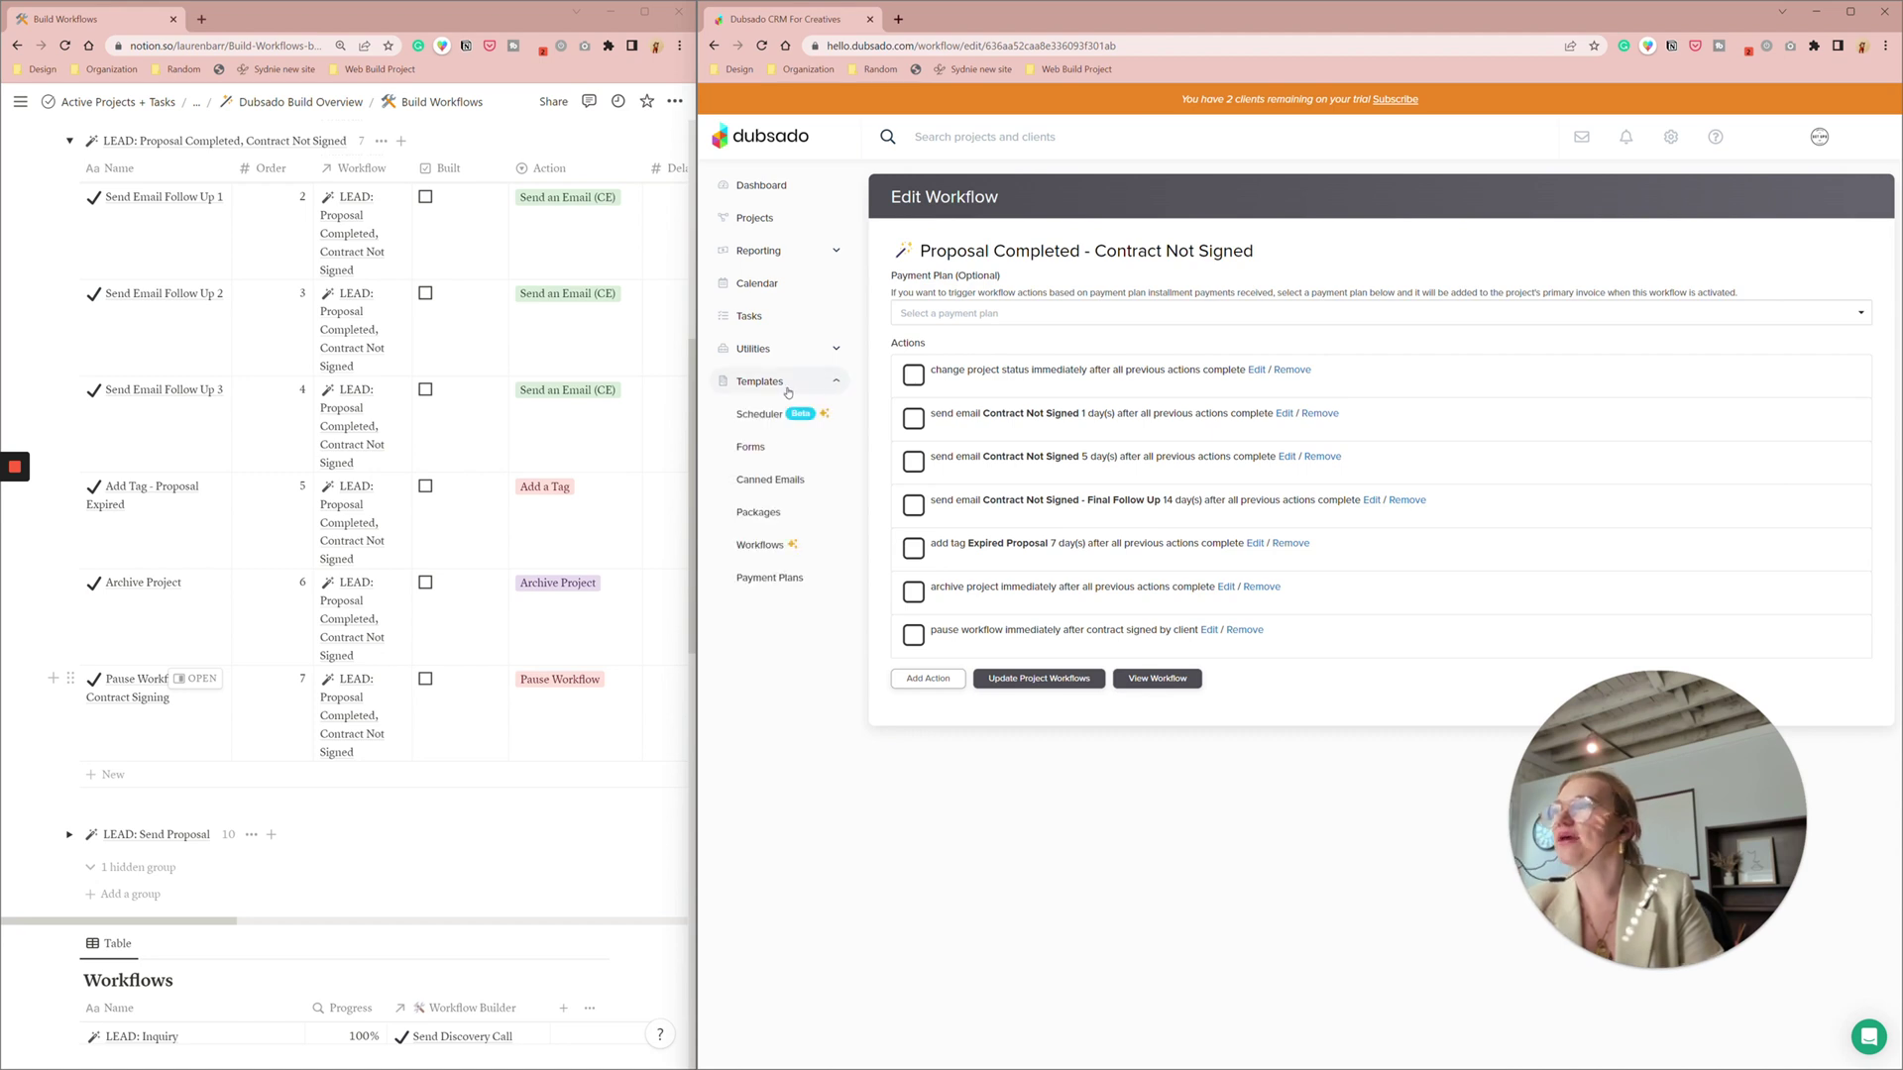
click(769, 546)
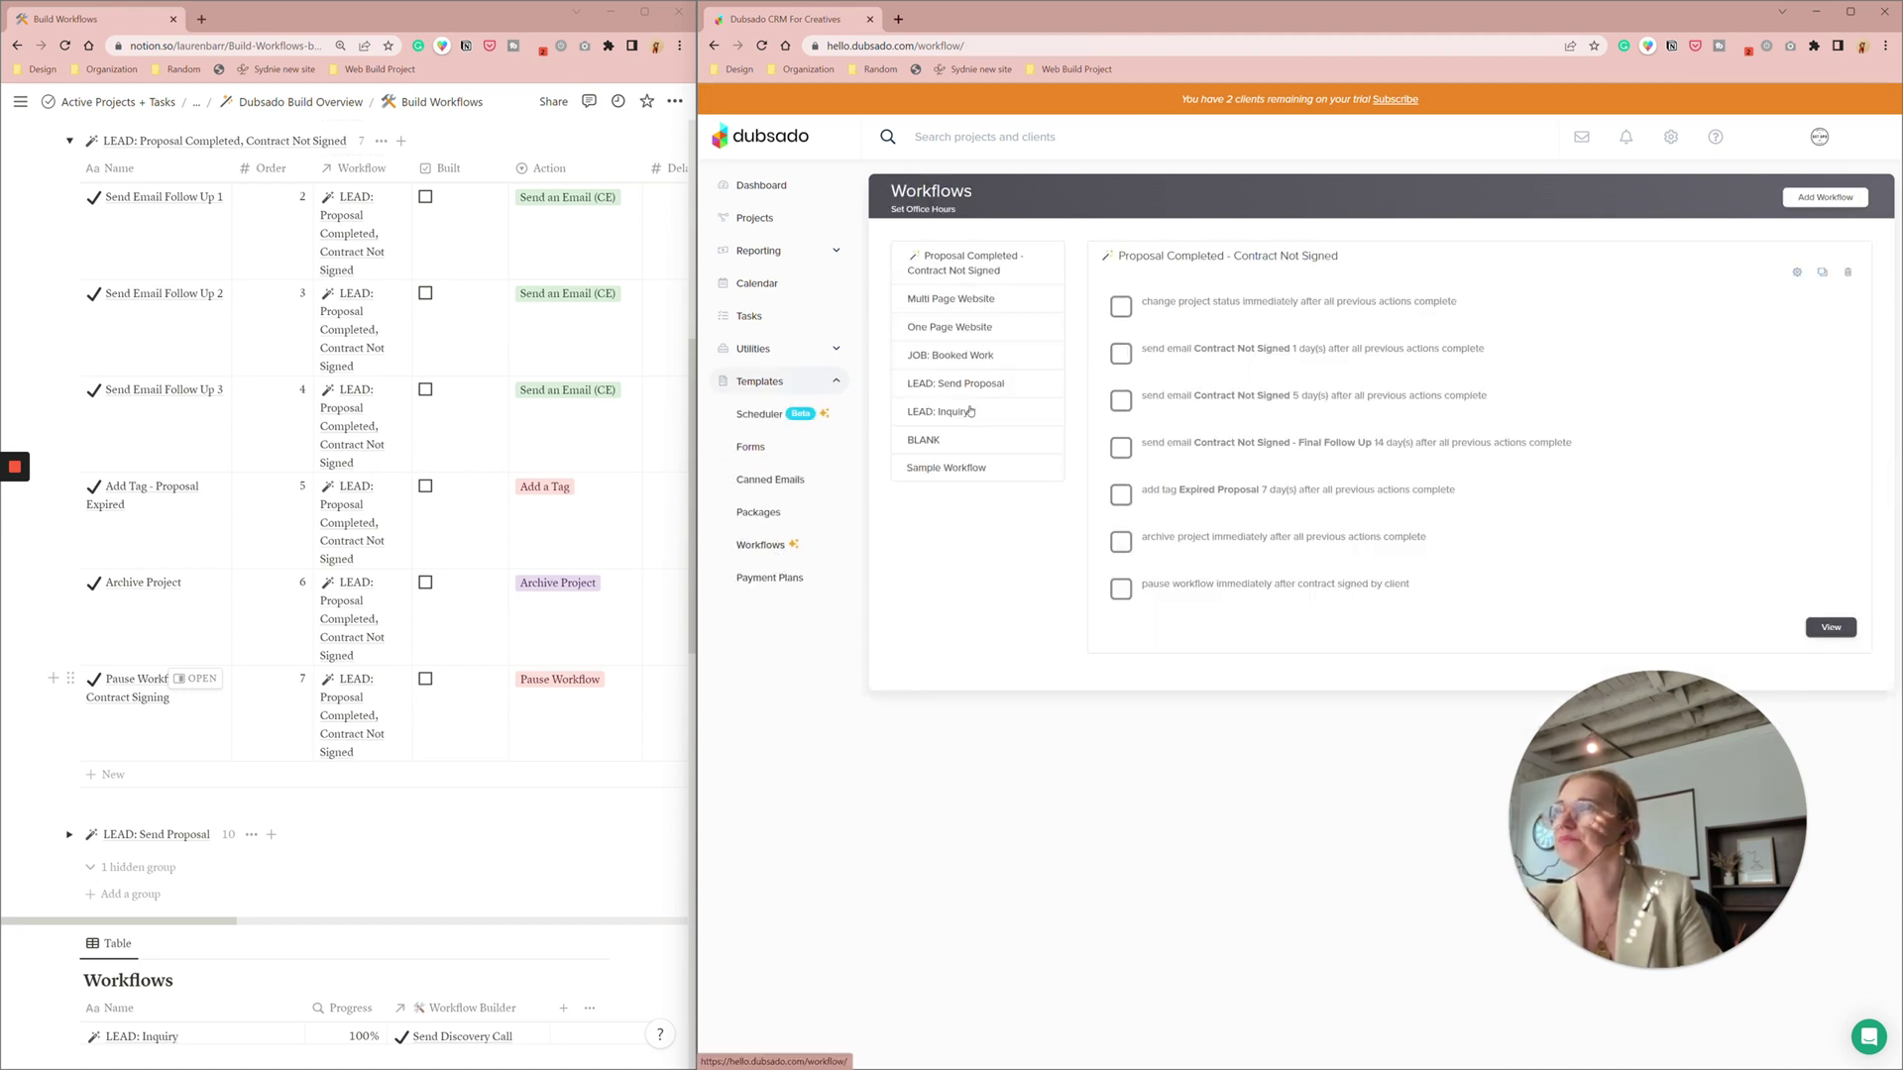
click(999, 383)
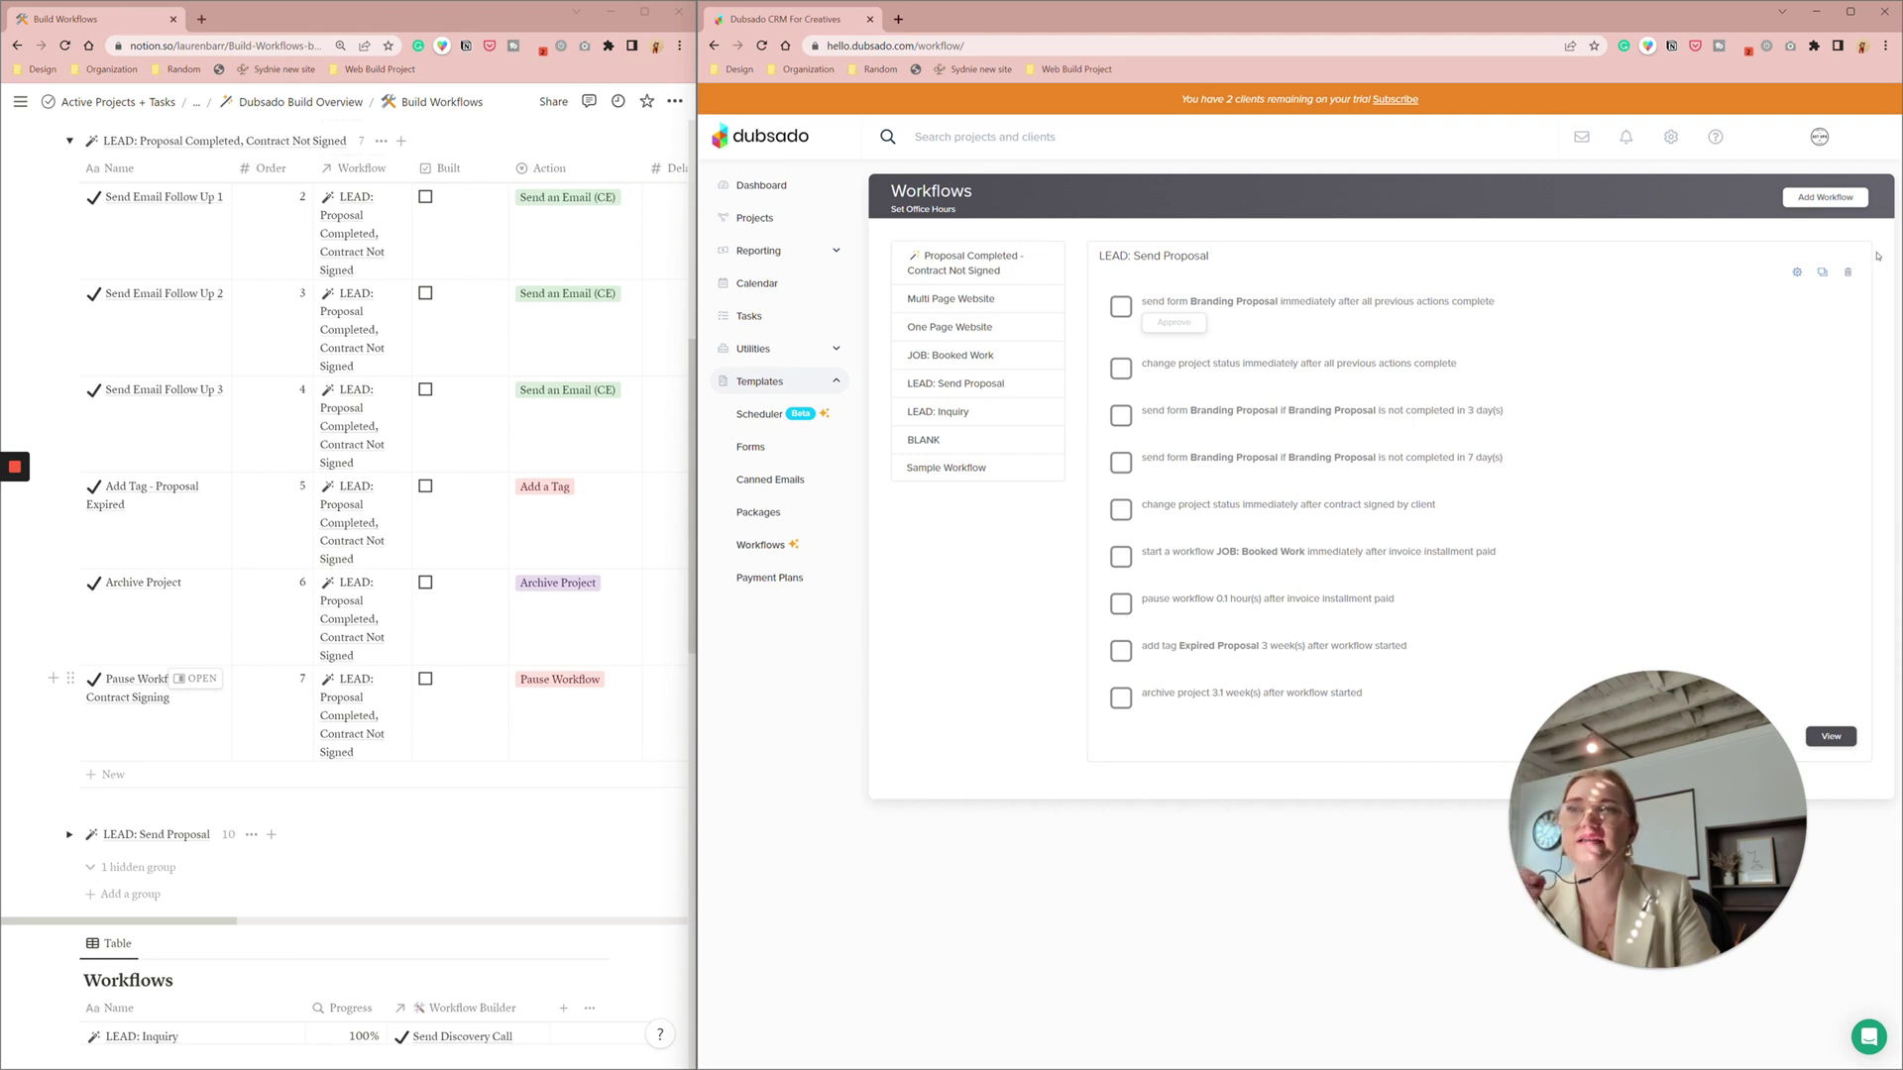
click(1797, 272)
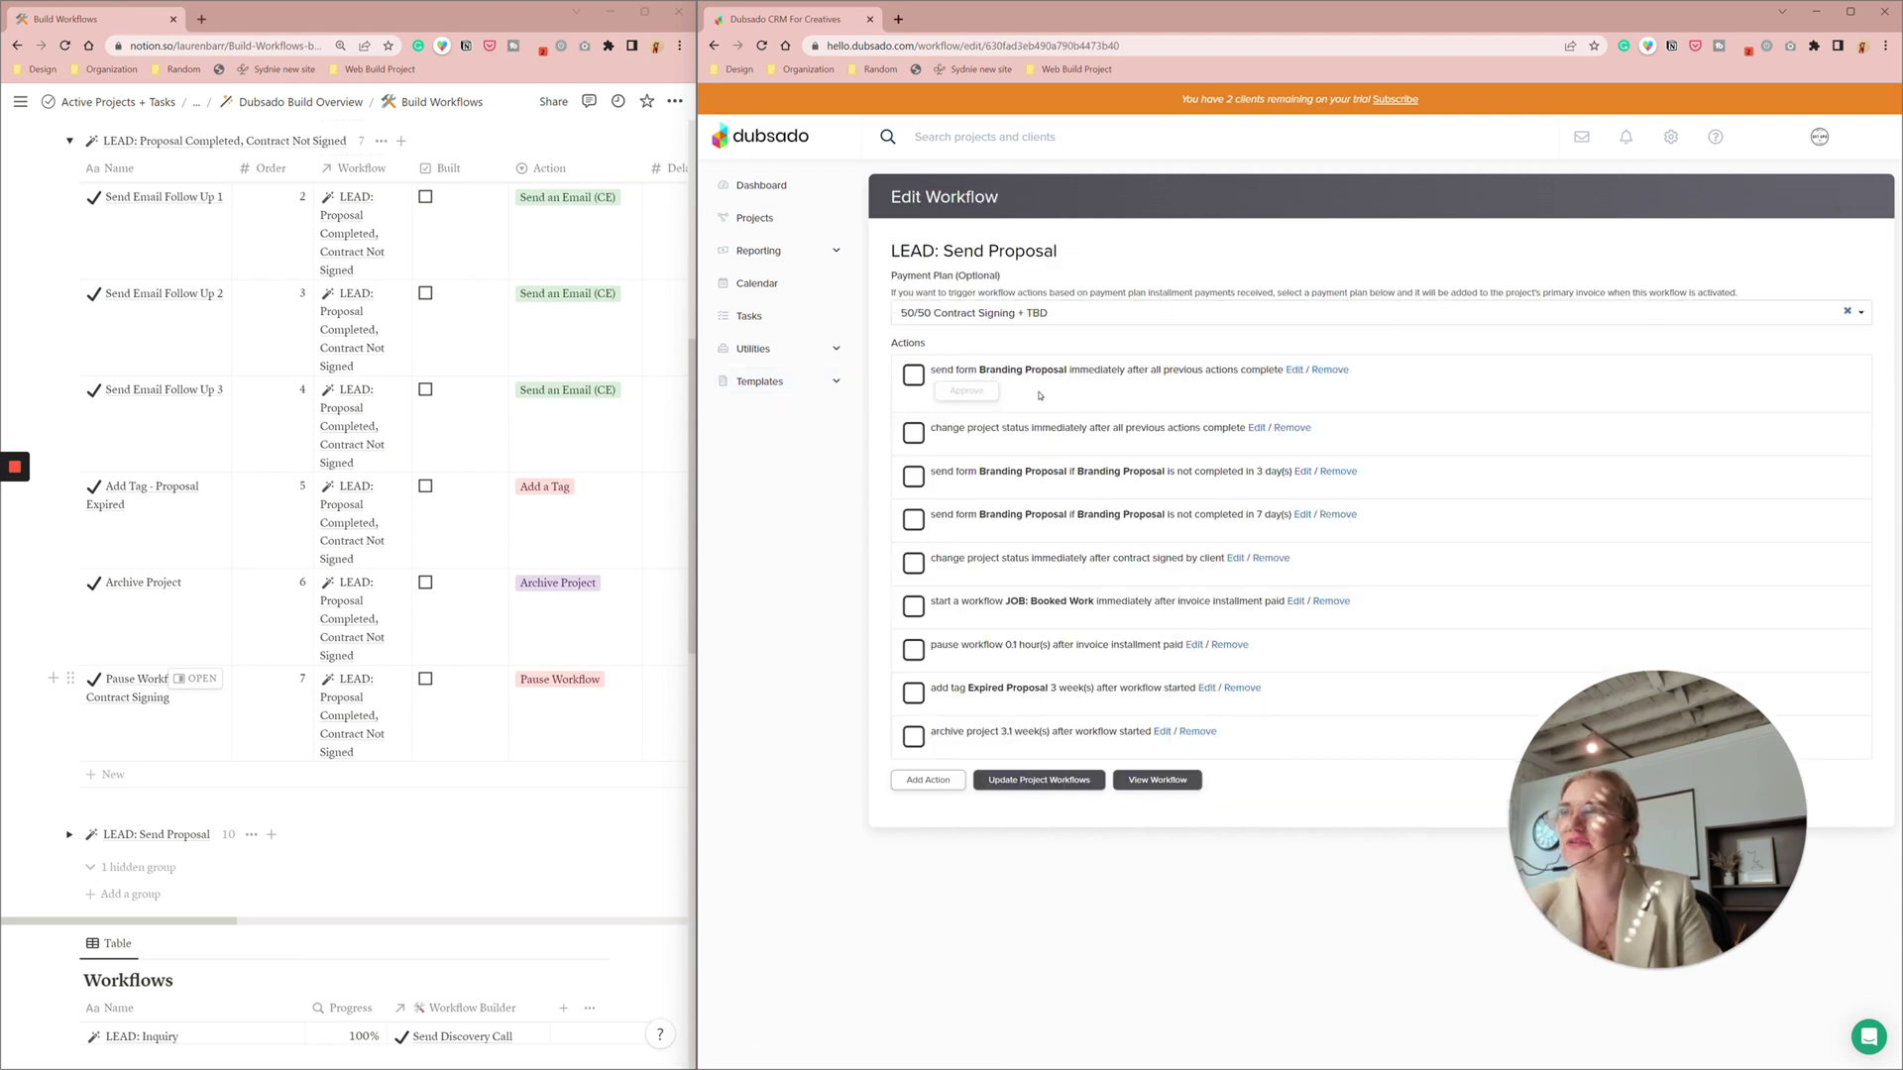
Add a Start A Workflow action launching 'Proposal Completed - Contract Not Signed' after the Branding Proposal form is completed
click(916, 782)
click(1299, 536)
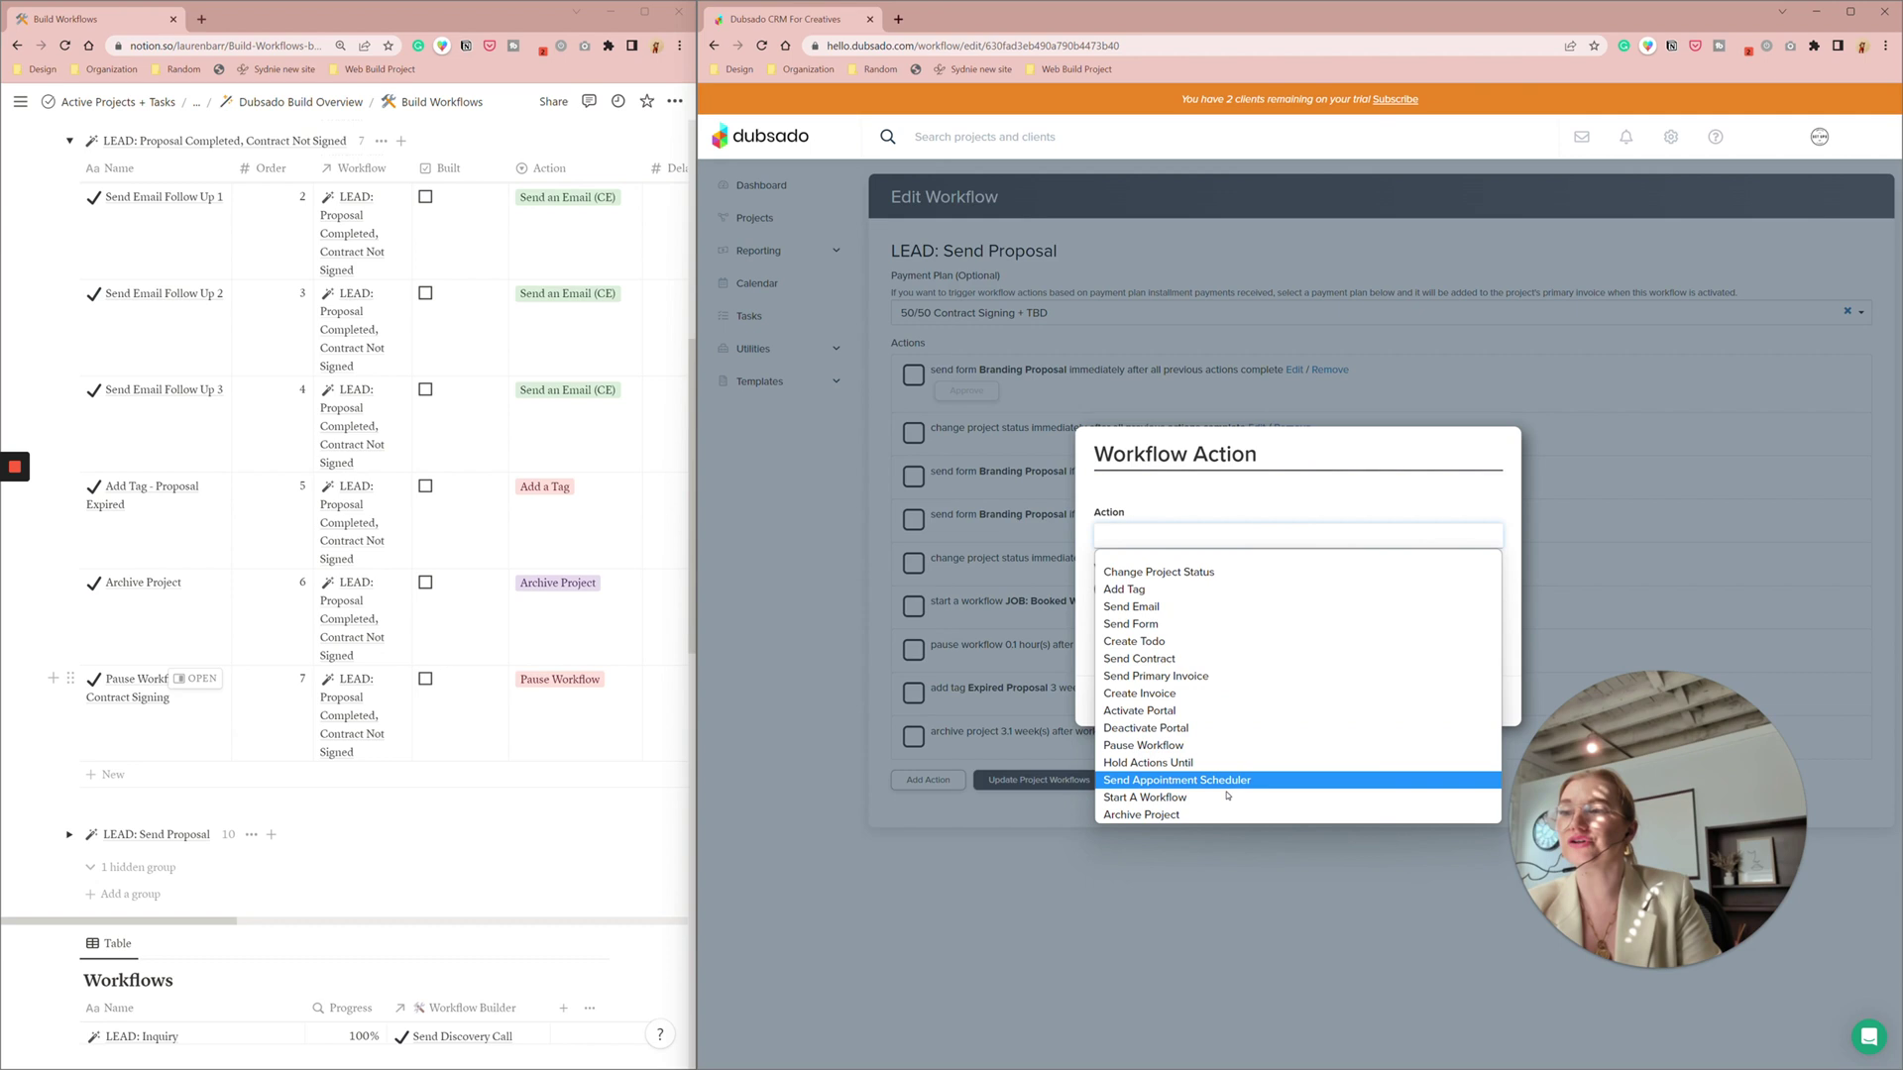
click(1229, 798)
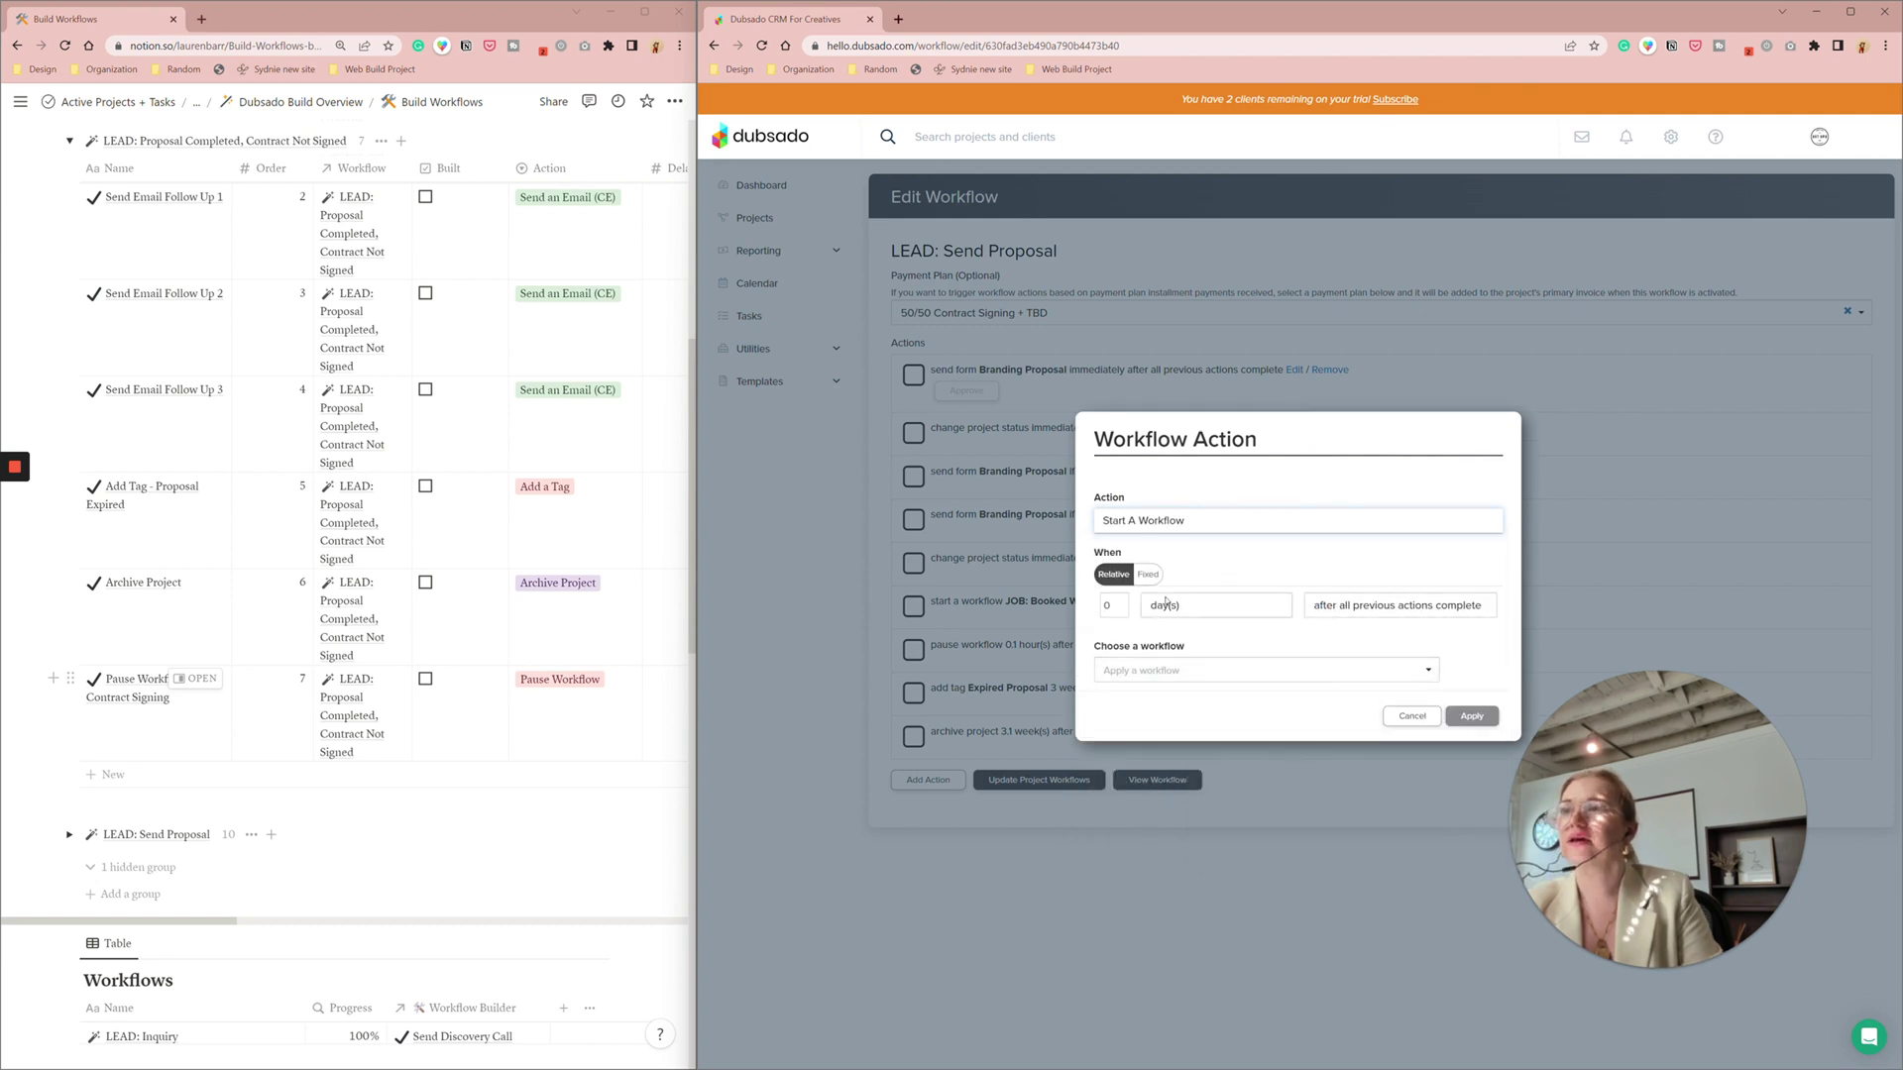
click(1379, 608)
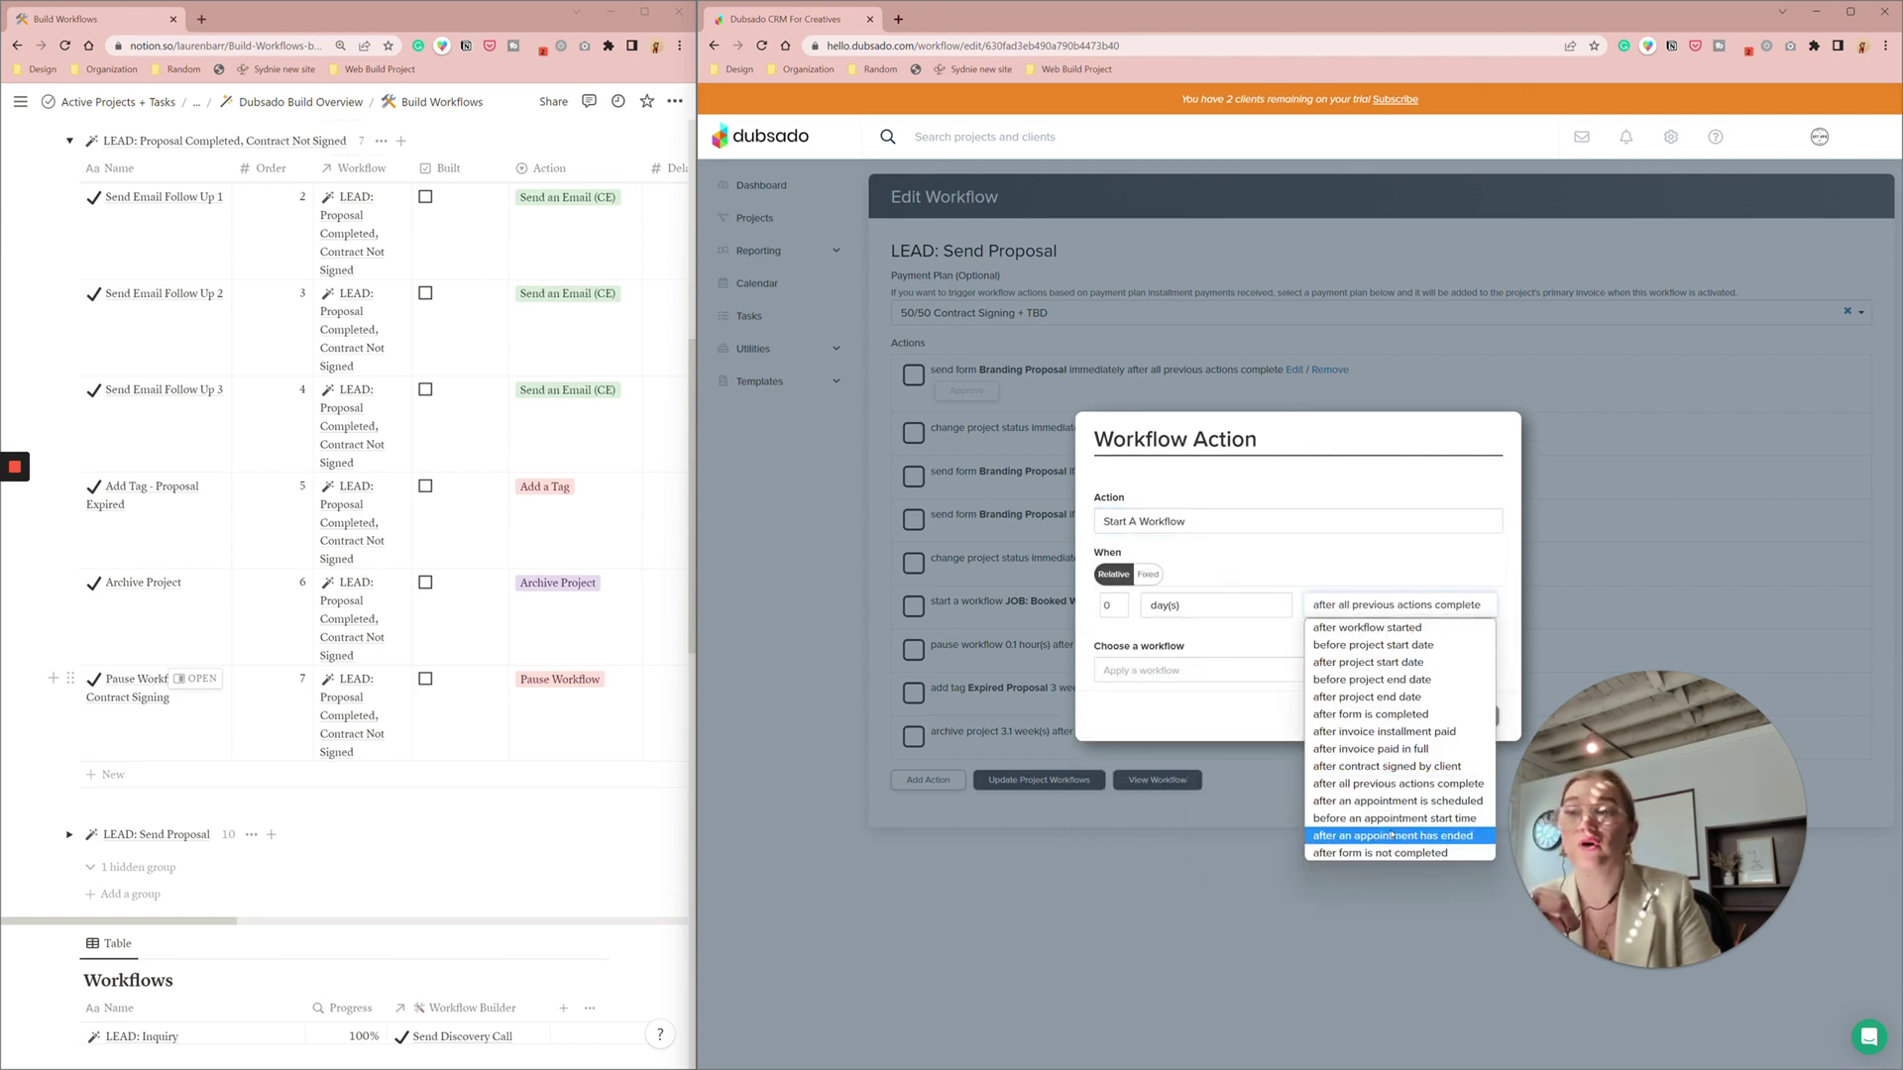
click(1415, 713)
click(1296, 644)
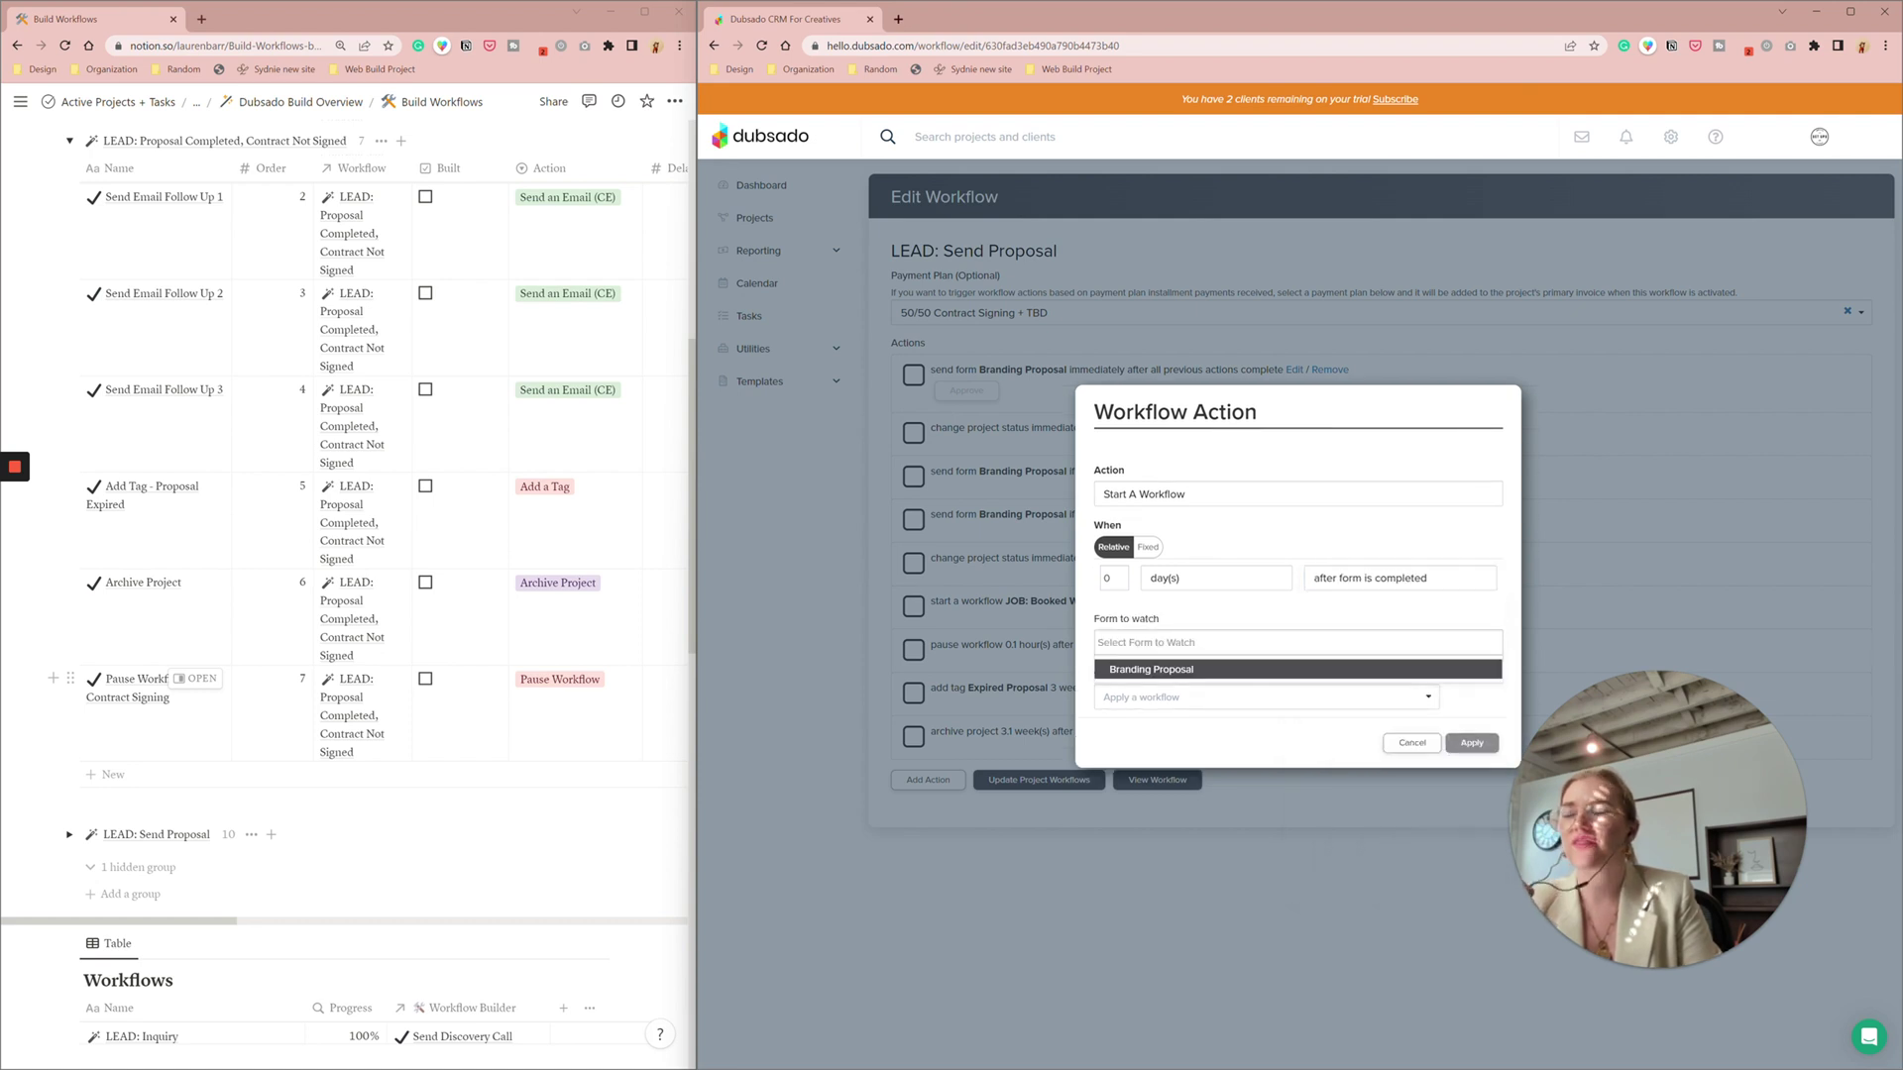
click(1149, 669)
click(1239, 697)
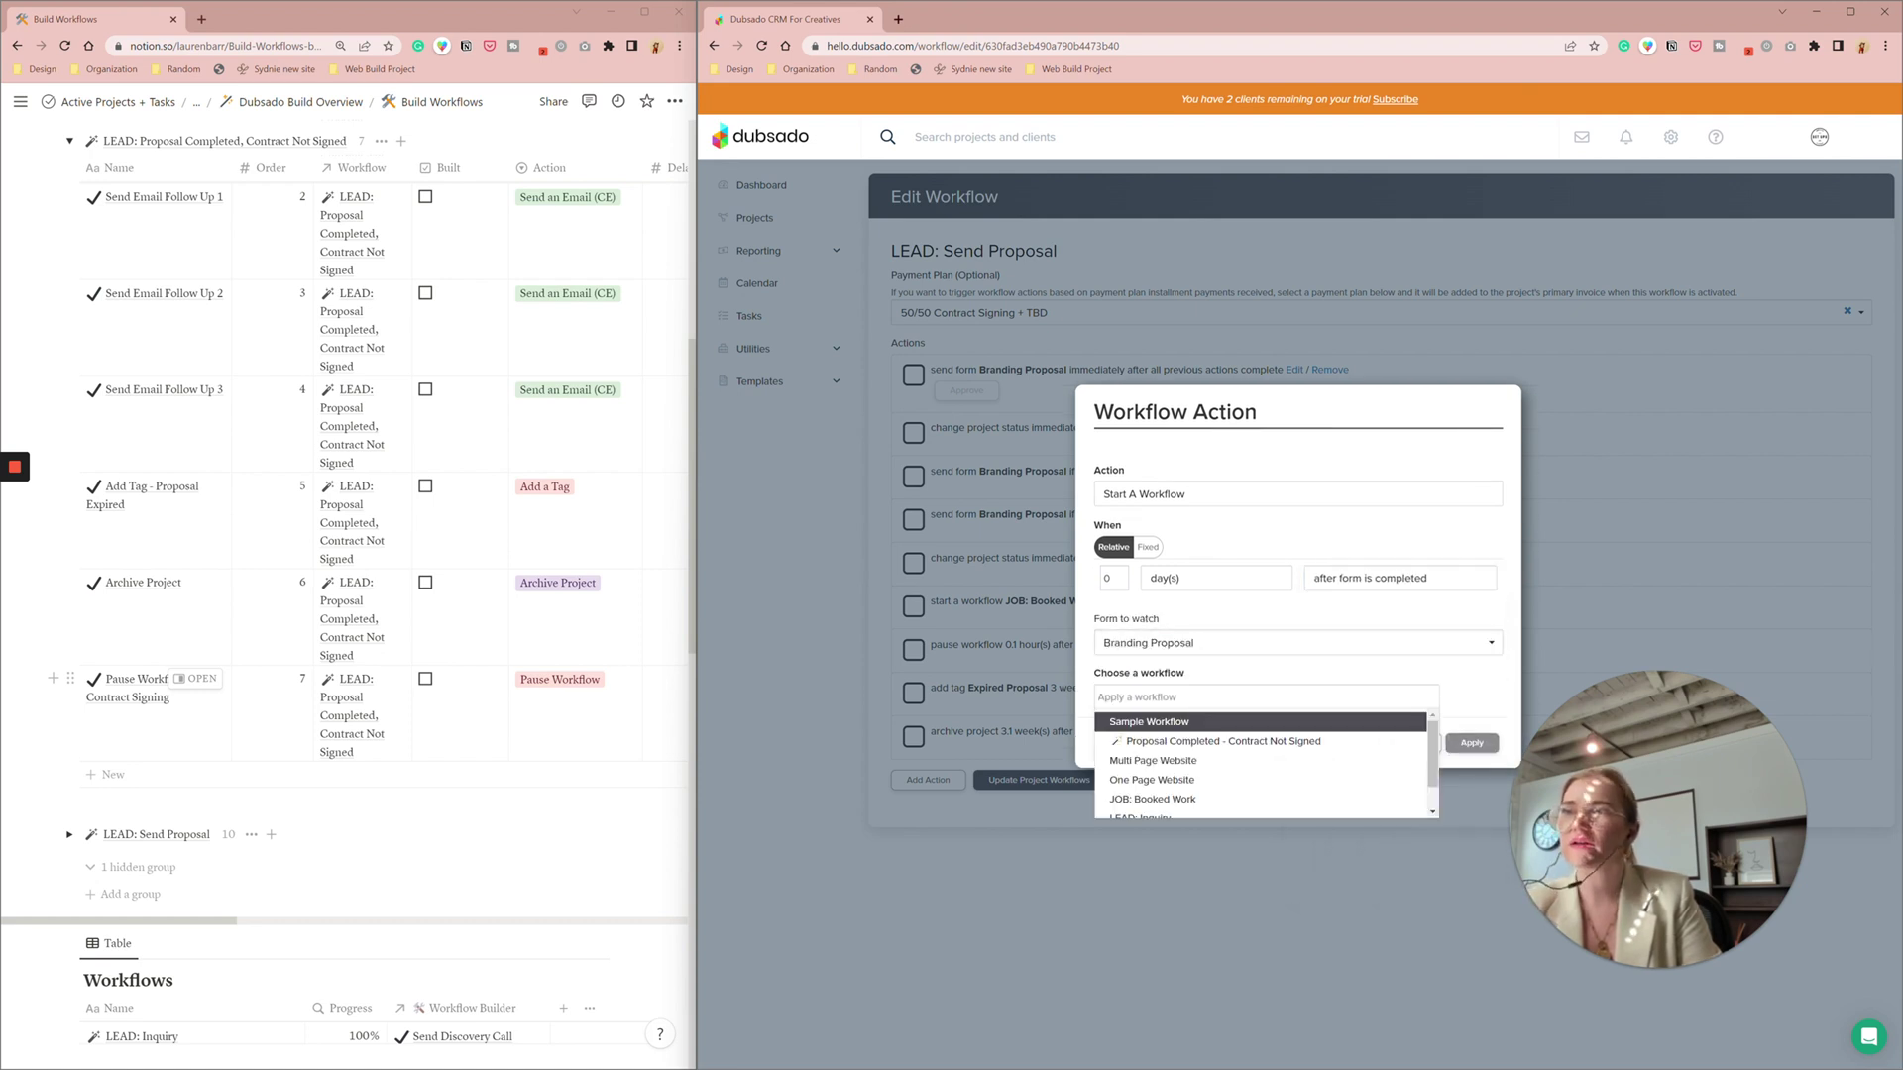
click(1232, 743)
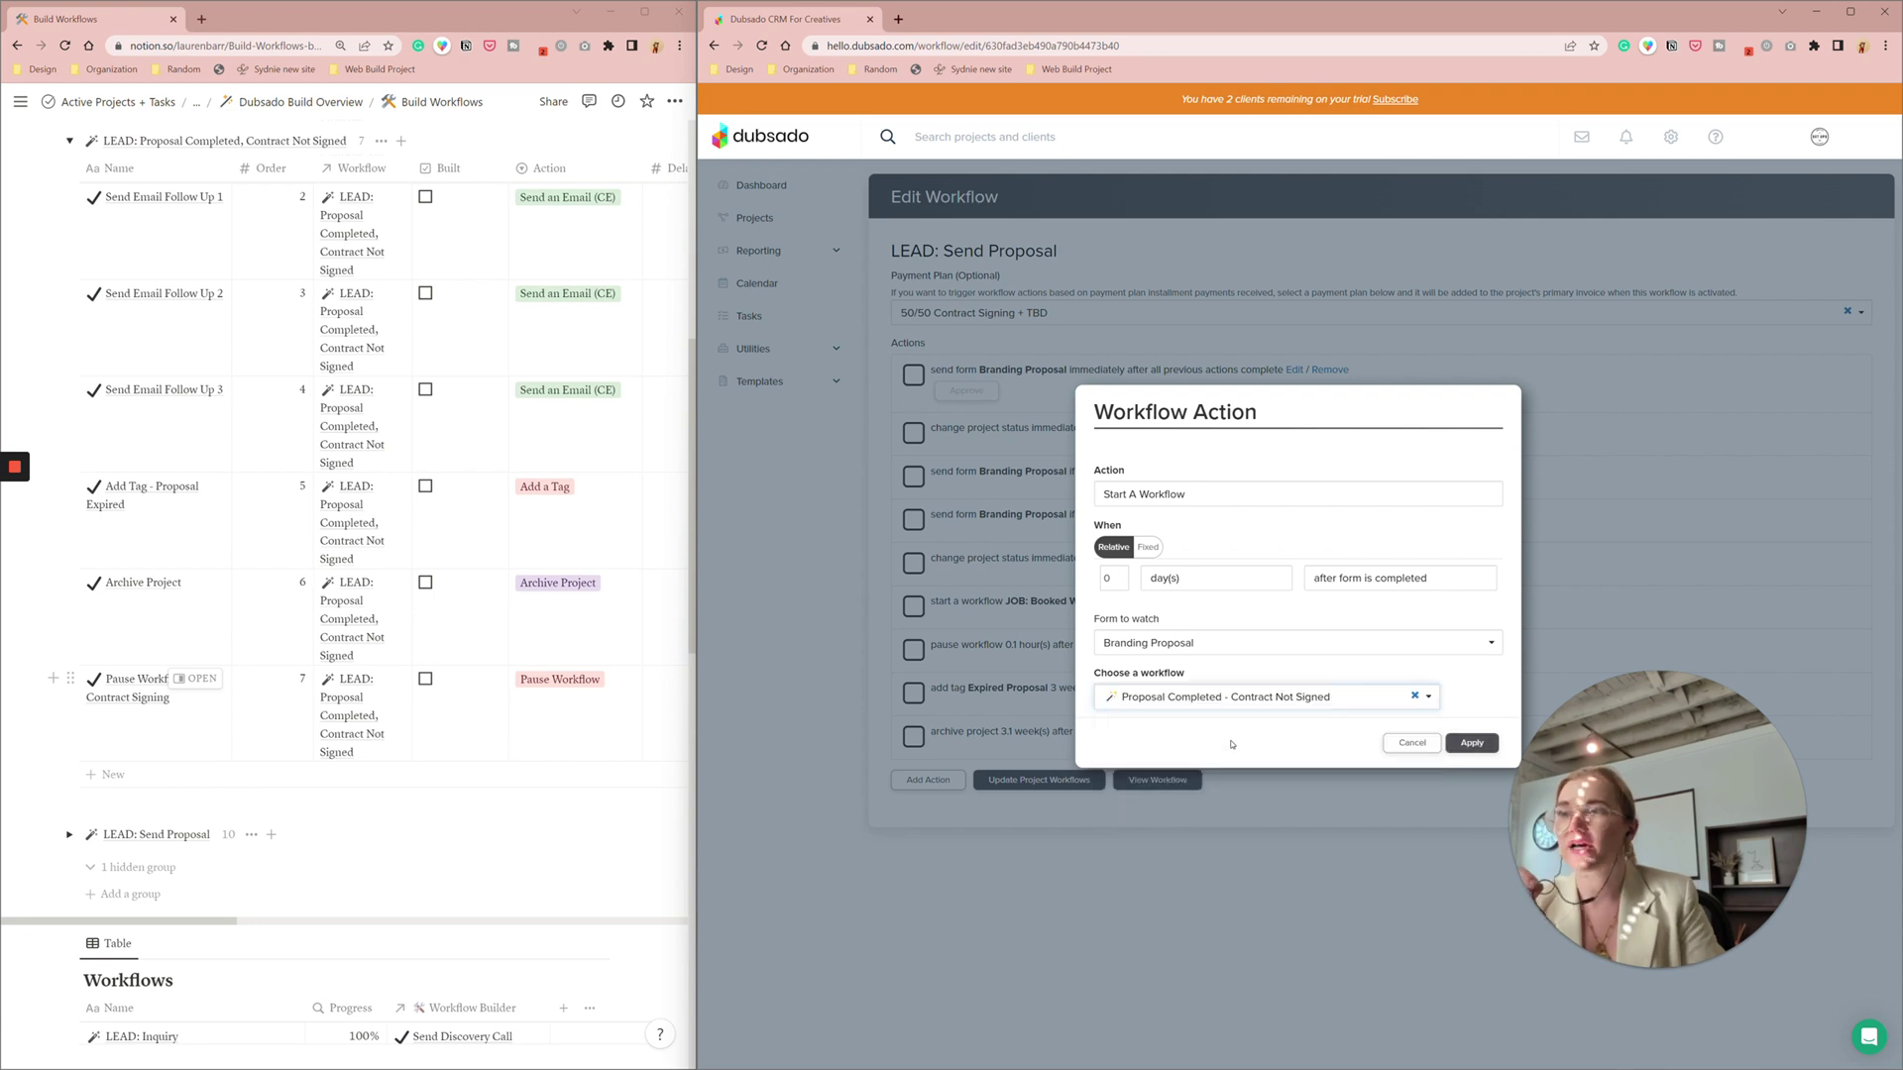
click(1472, 744)
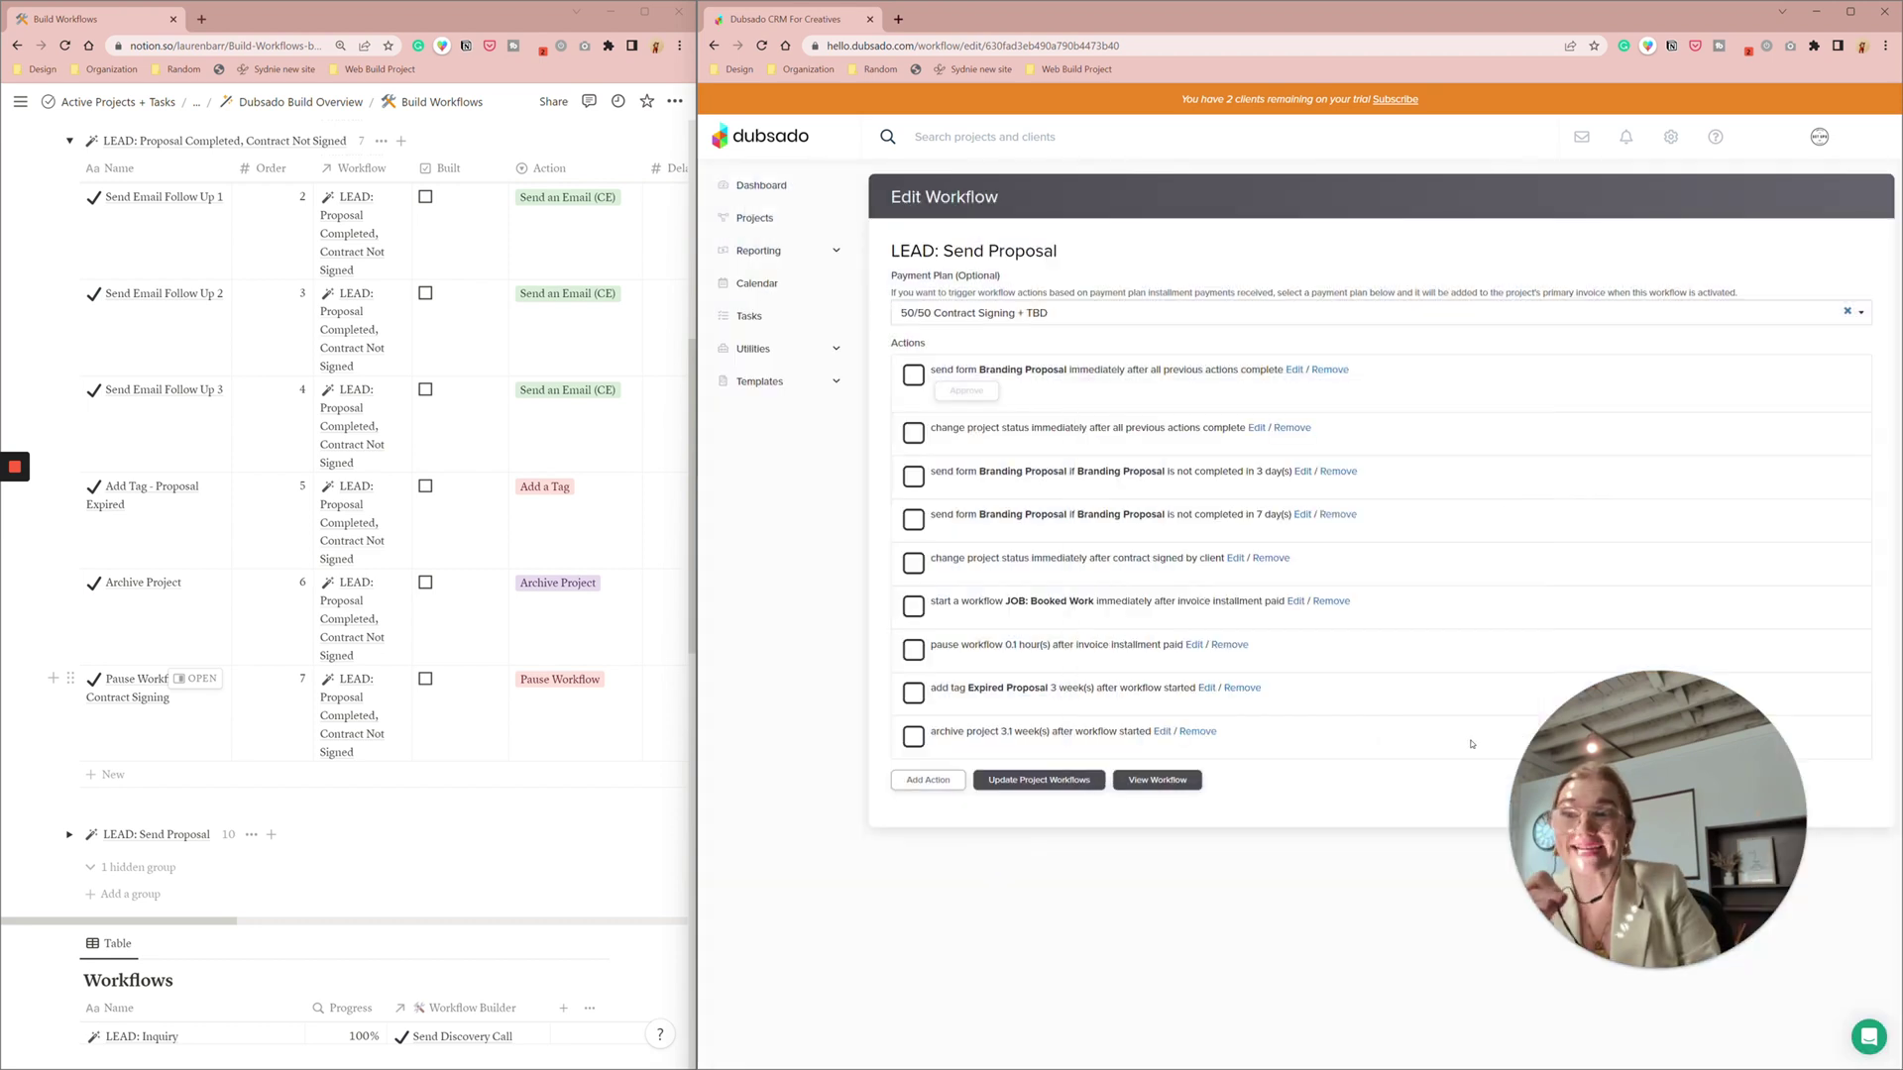